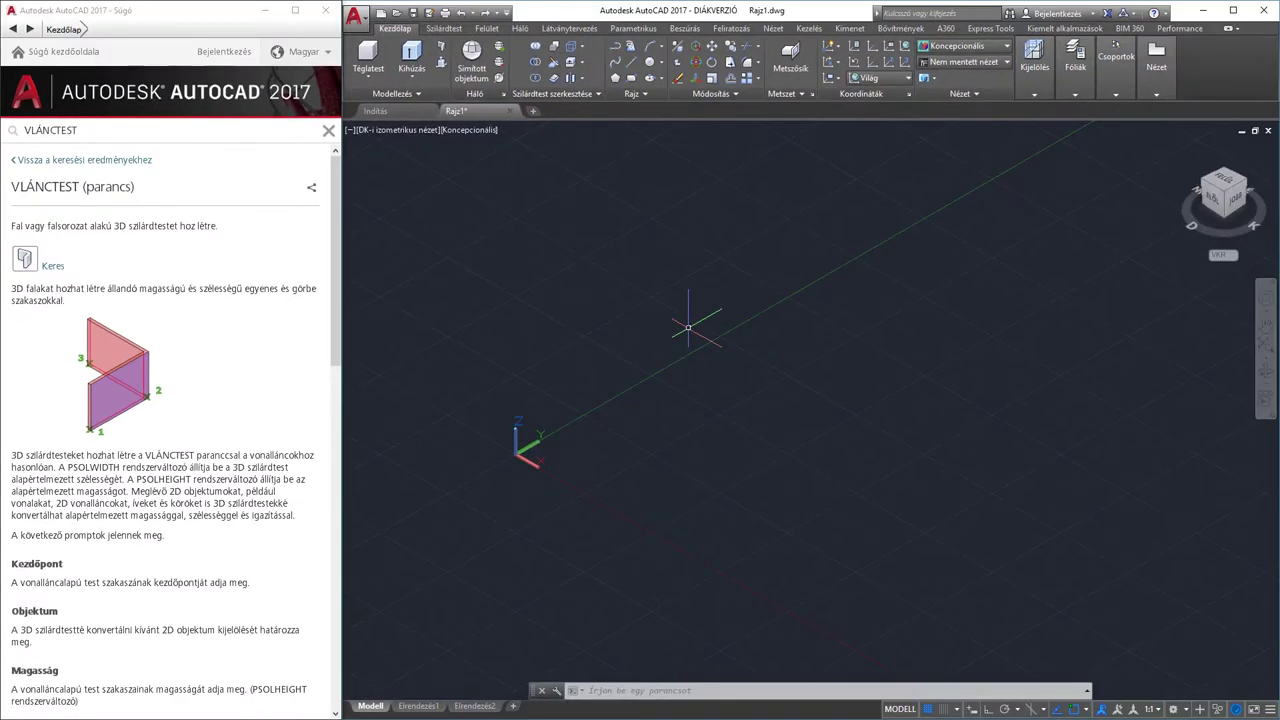
Draw a trial six-point zigzag wall with VLÁNCTEST at default size
left_click(697, 689)
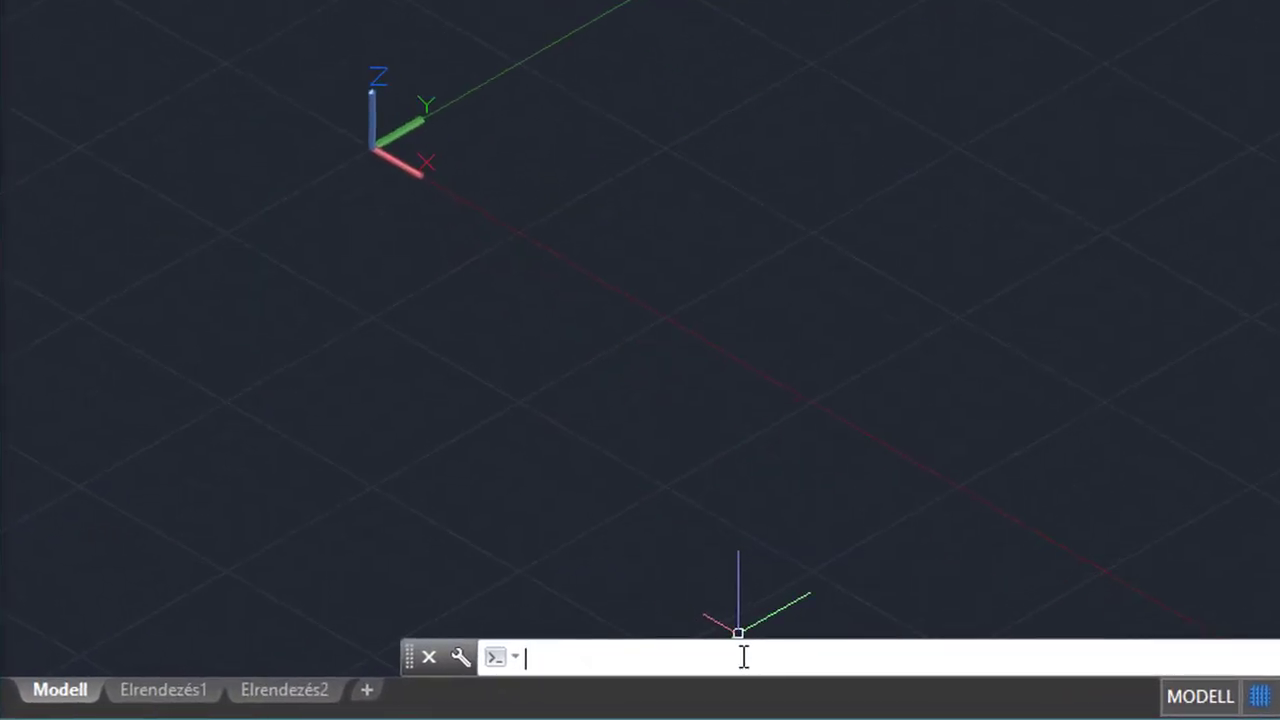
type("vo")
key("BackSpace")
type("l")
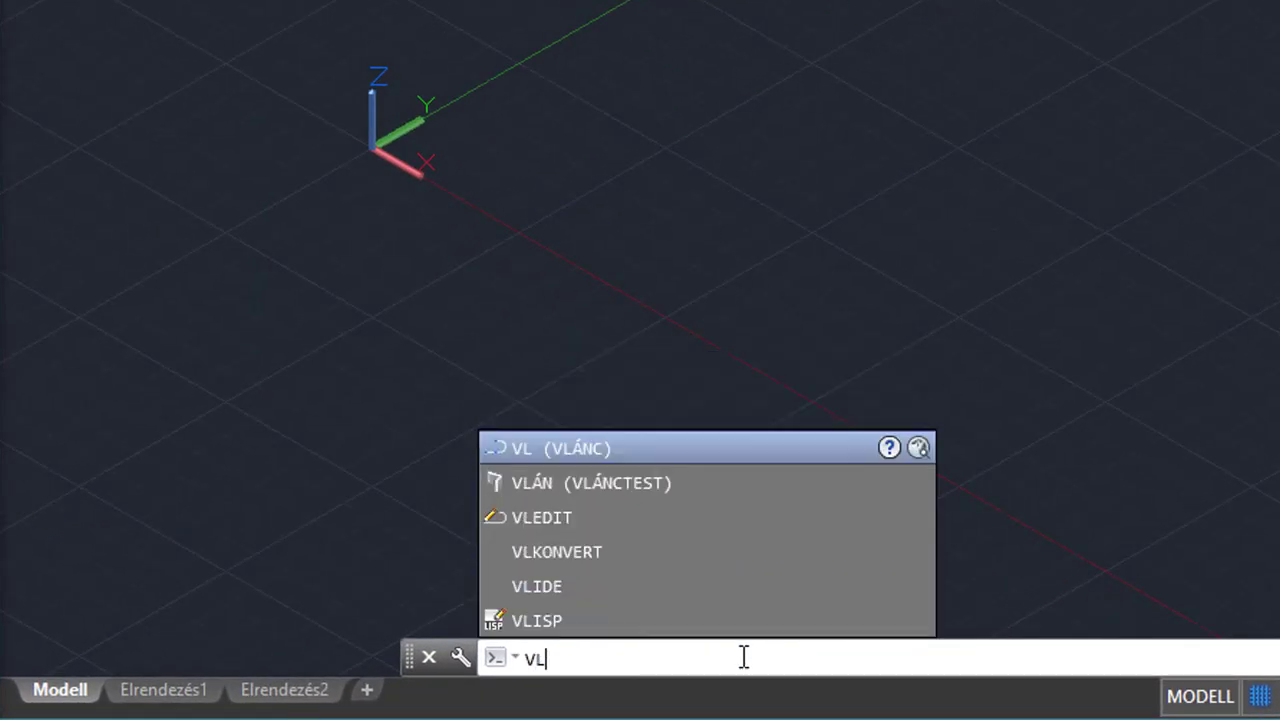
type("ÁN")
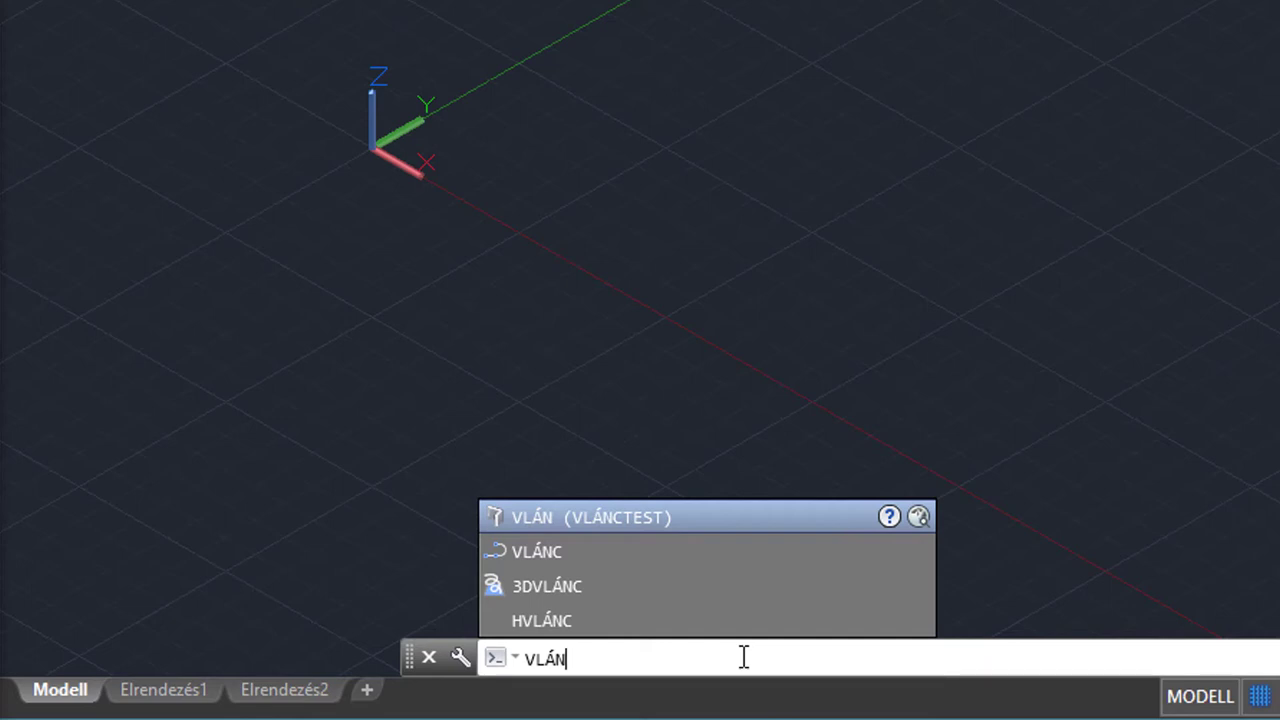
key("Return")
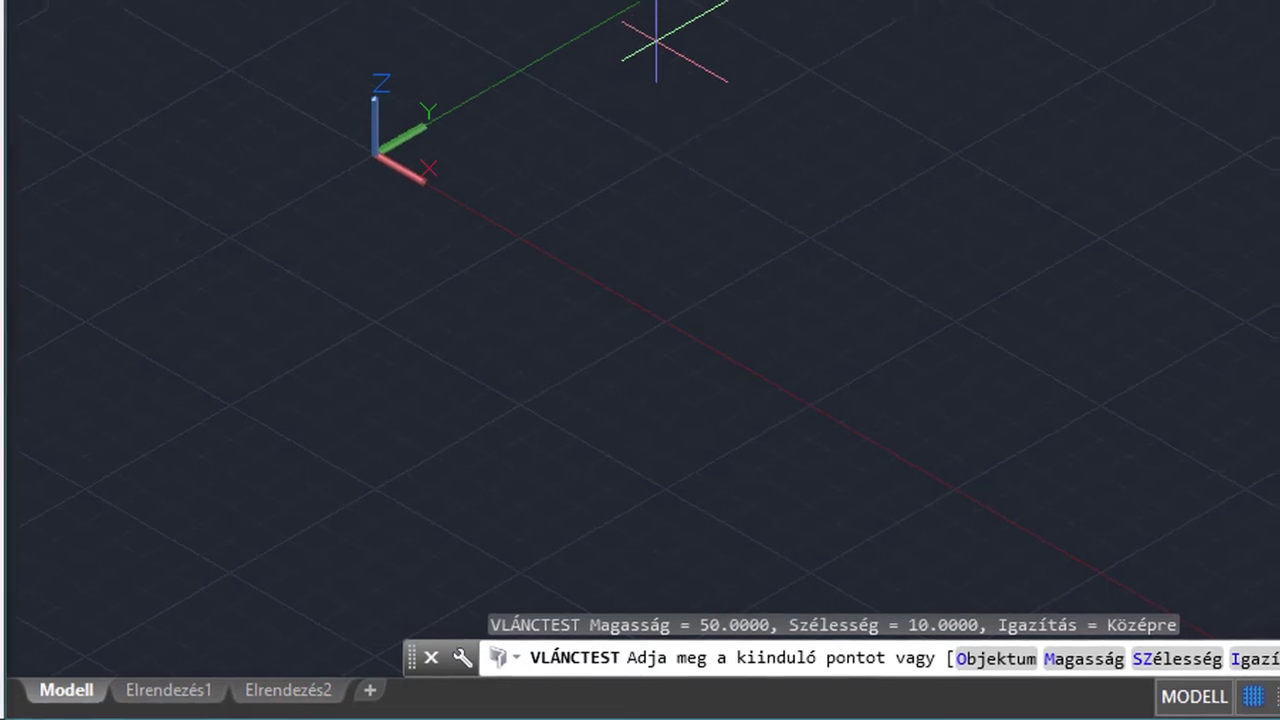
left_click(660, 340)
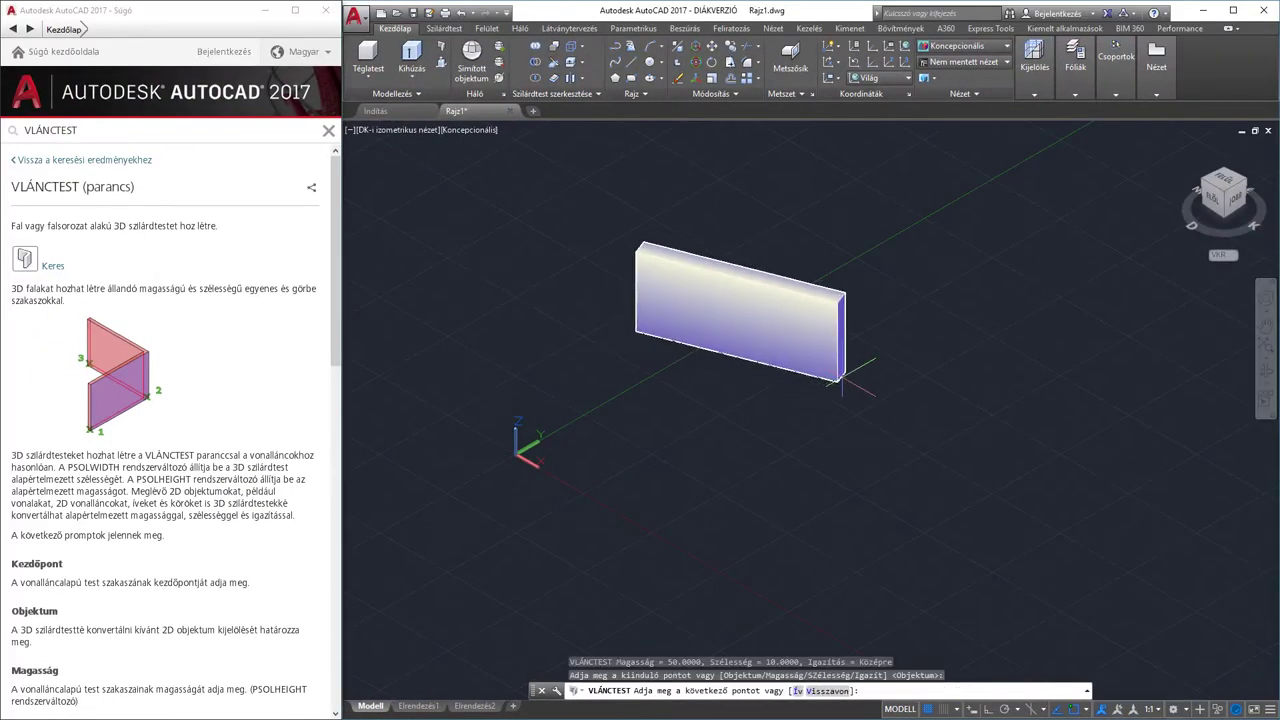
left_click(862, 373)
left_click(835, 493)
left_click(1008, 525)
left_click(1076, 398)
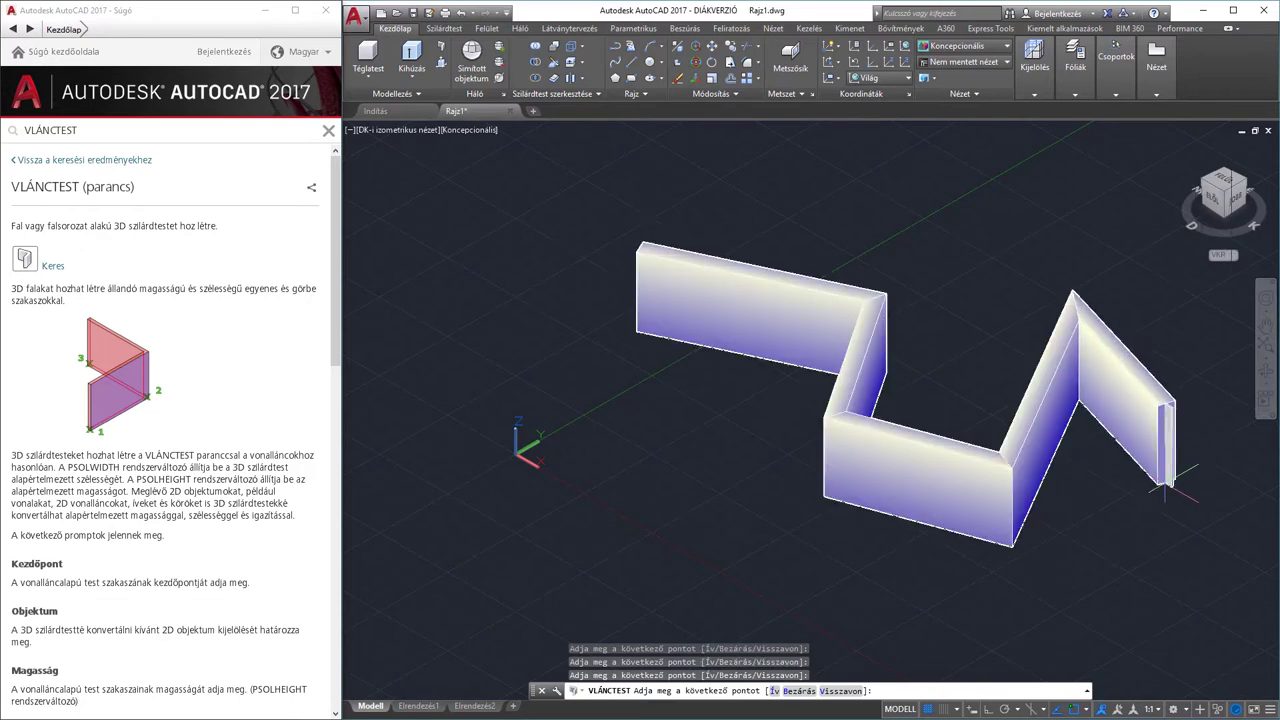
left_click(1167, 484)
key("Return")
Delete the trial zigzag wall
middle_click_drag(1030, 523, 990, 488)
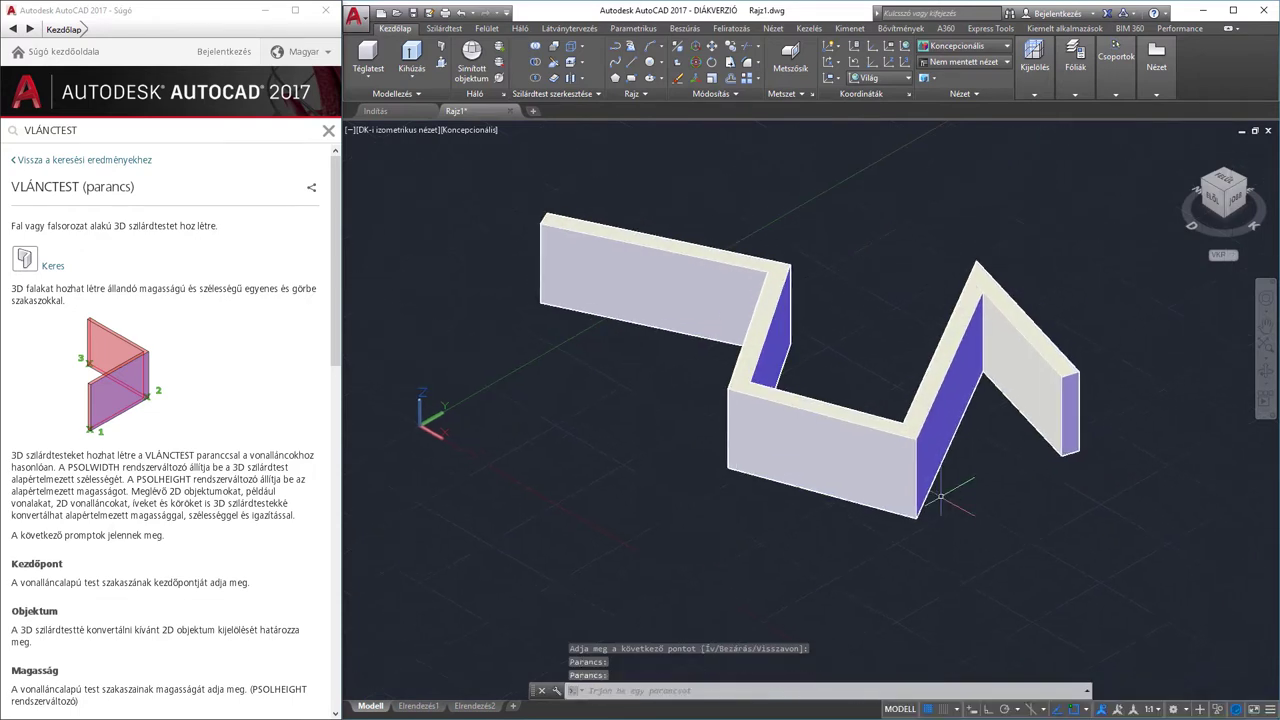
left_click(925, 447)
key("Delete")
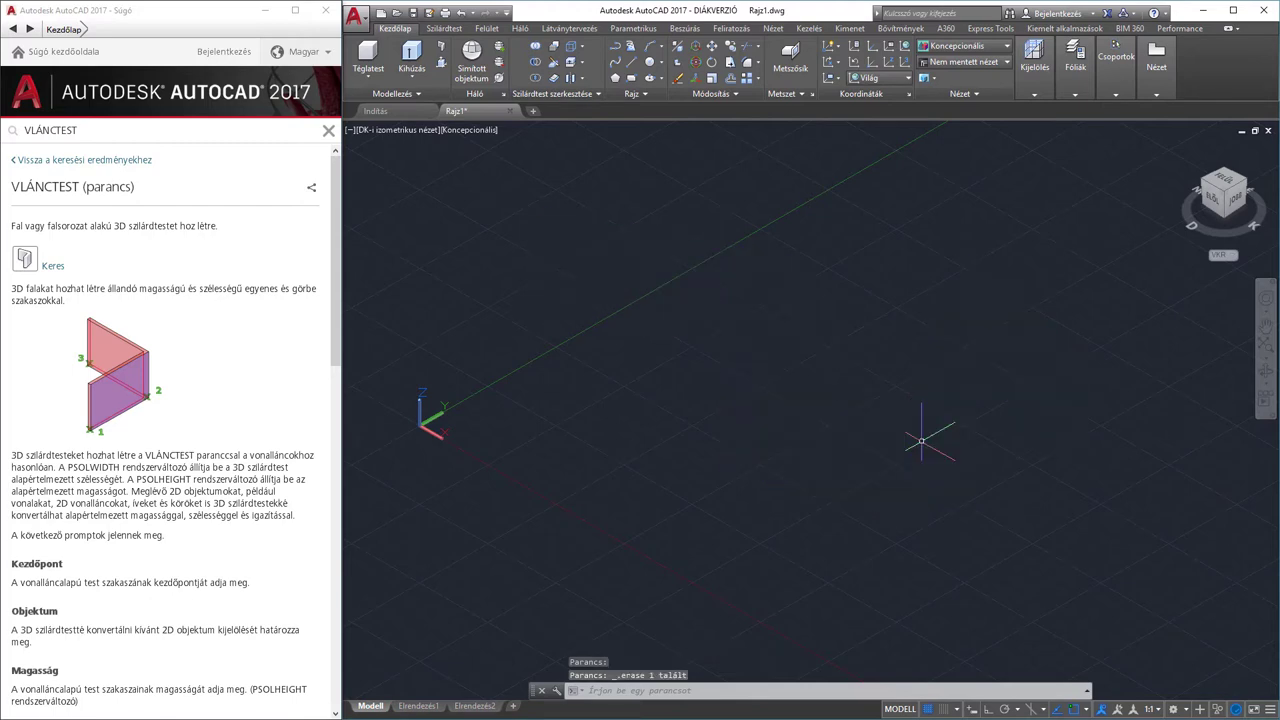
Restart VLÁNCTEST and set Magasság to 20 and SZélesség to 20
type("vlán")
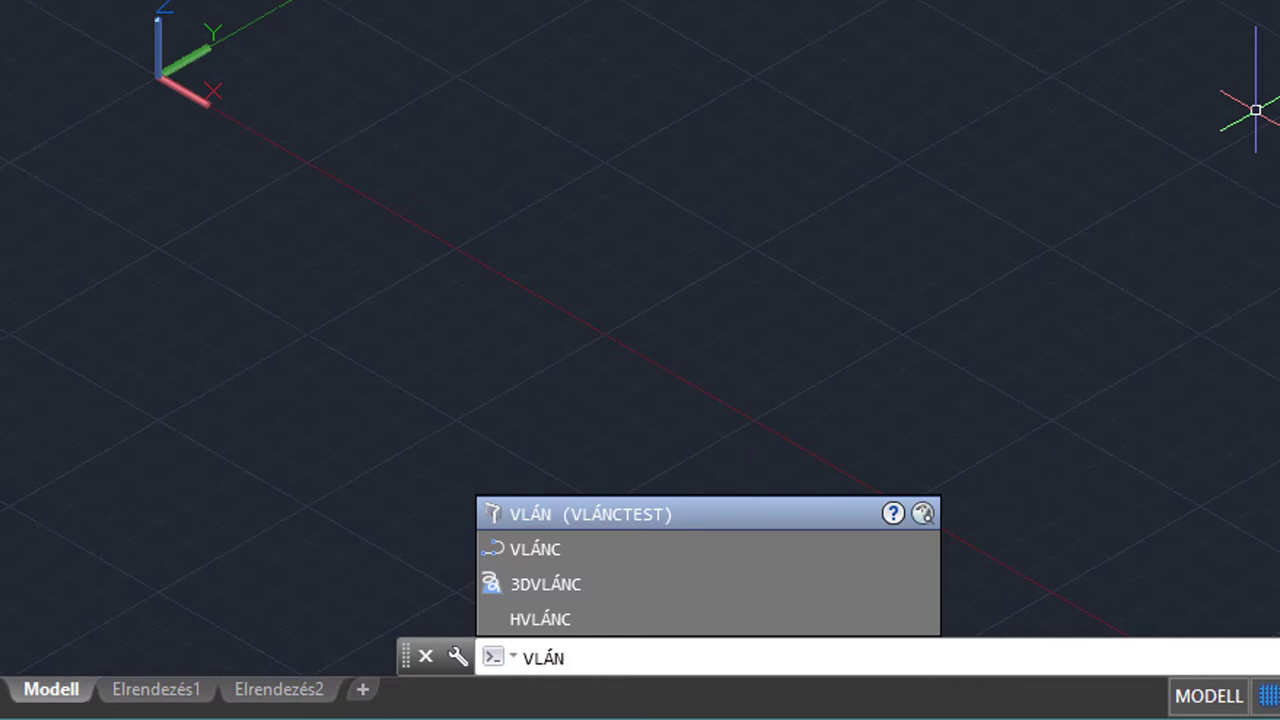
key("Return")
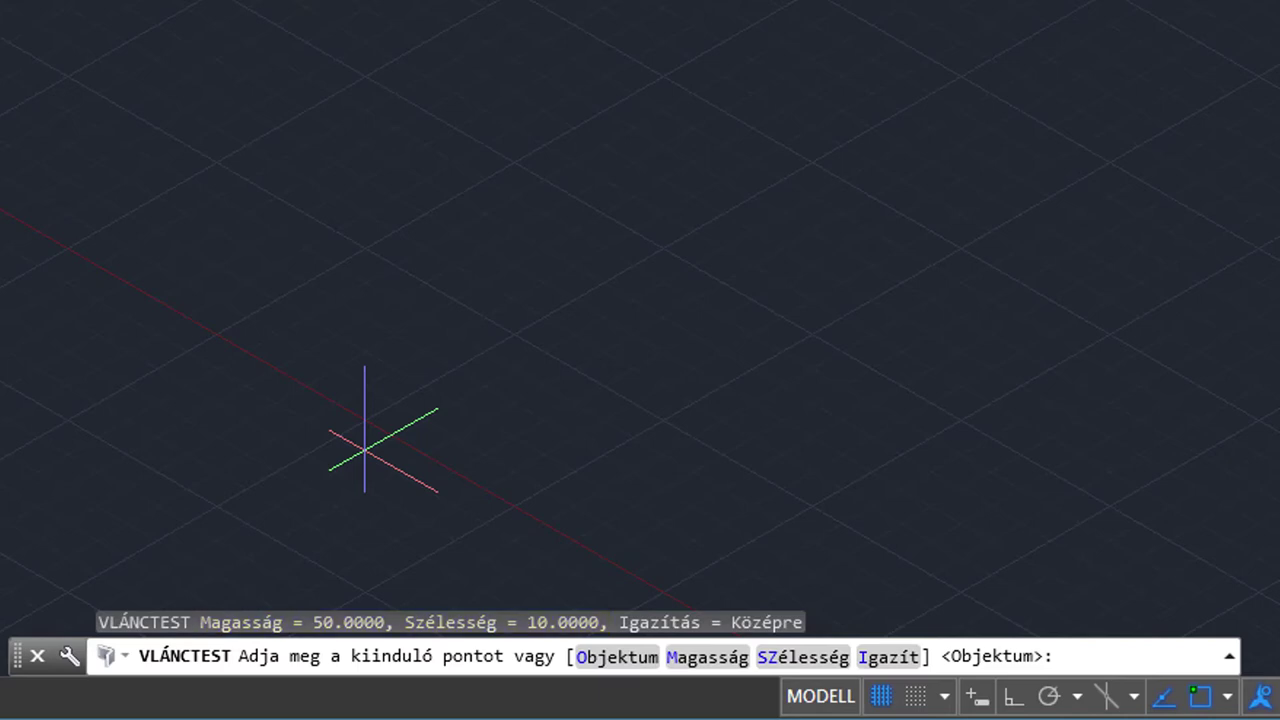
left_click(705, 660)
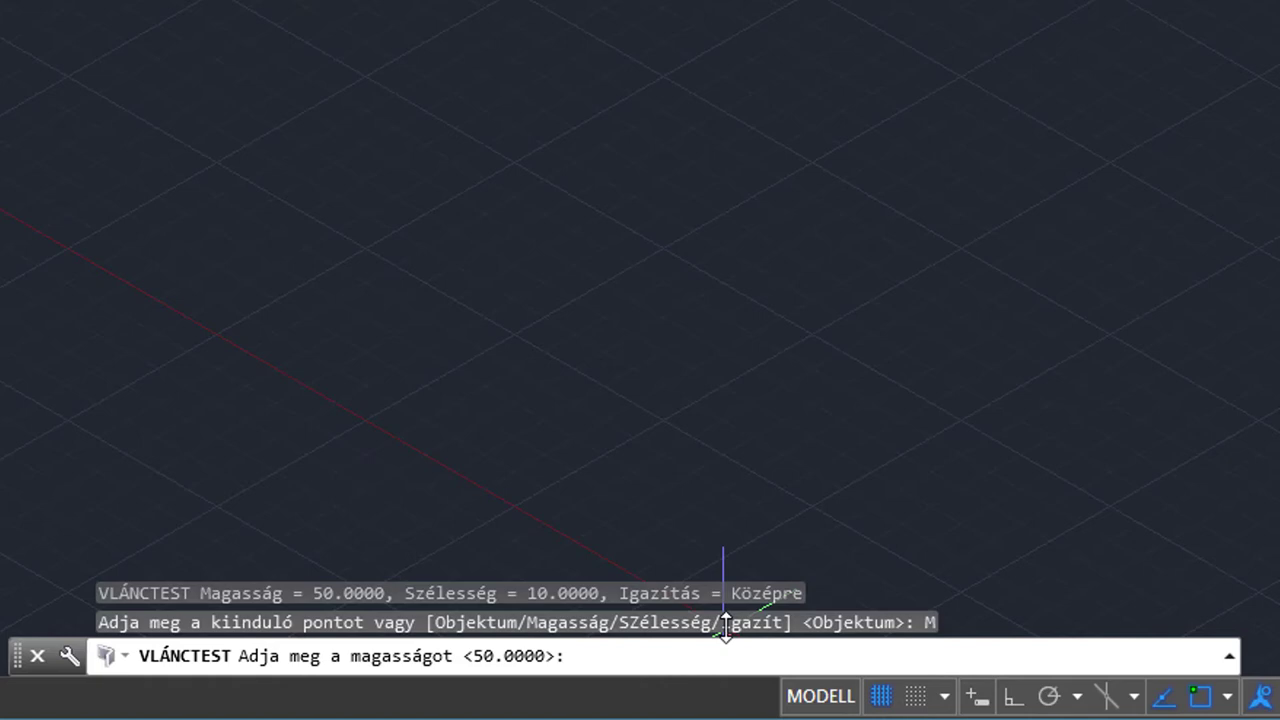
type("20")
key("Return")
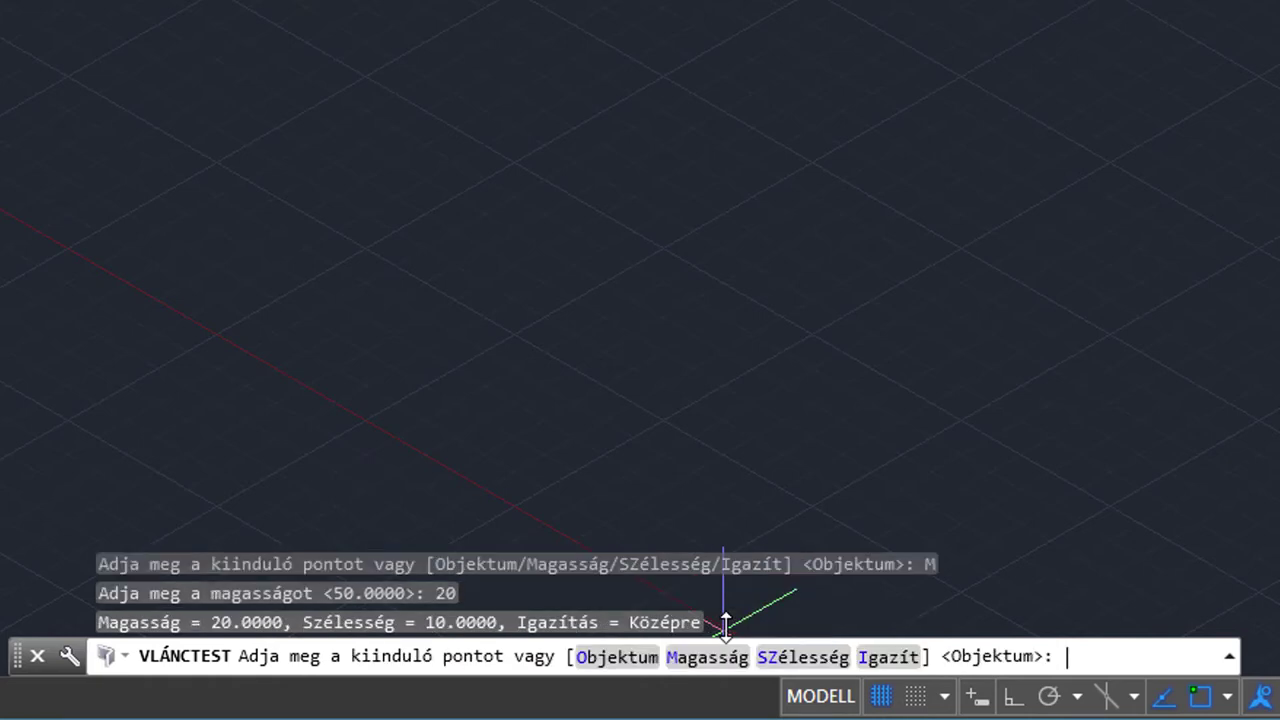
left_click(838, 660)
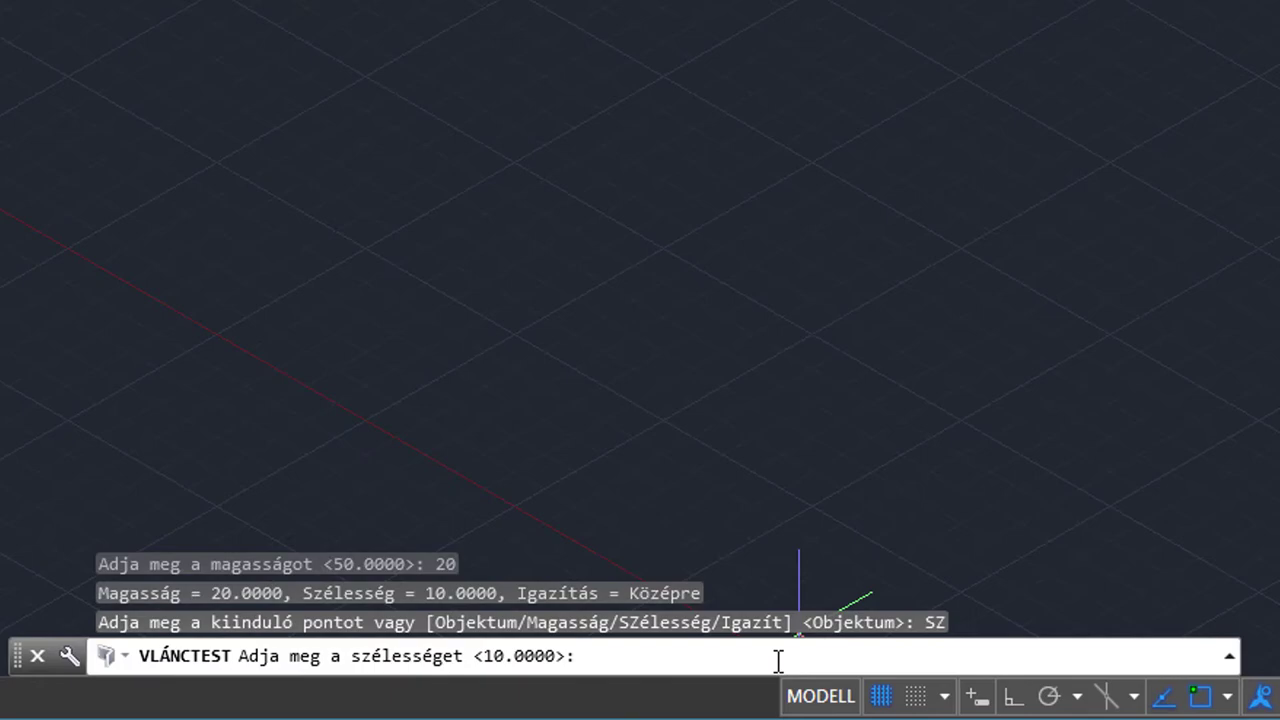
type("20")
key("Return")
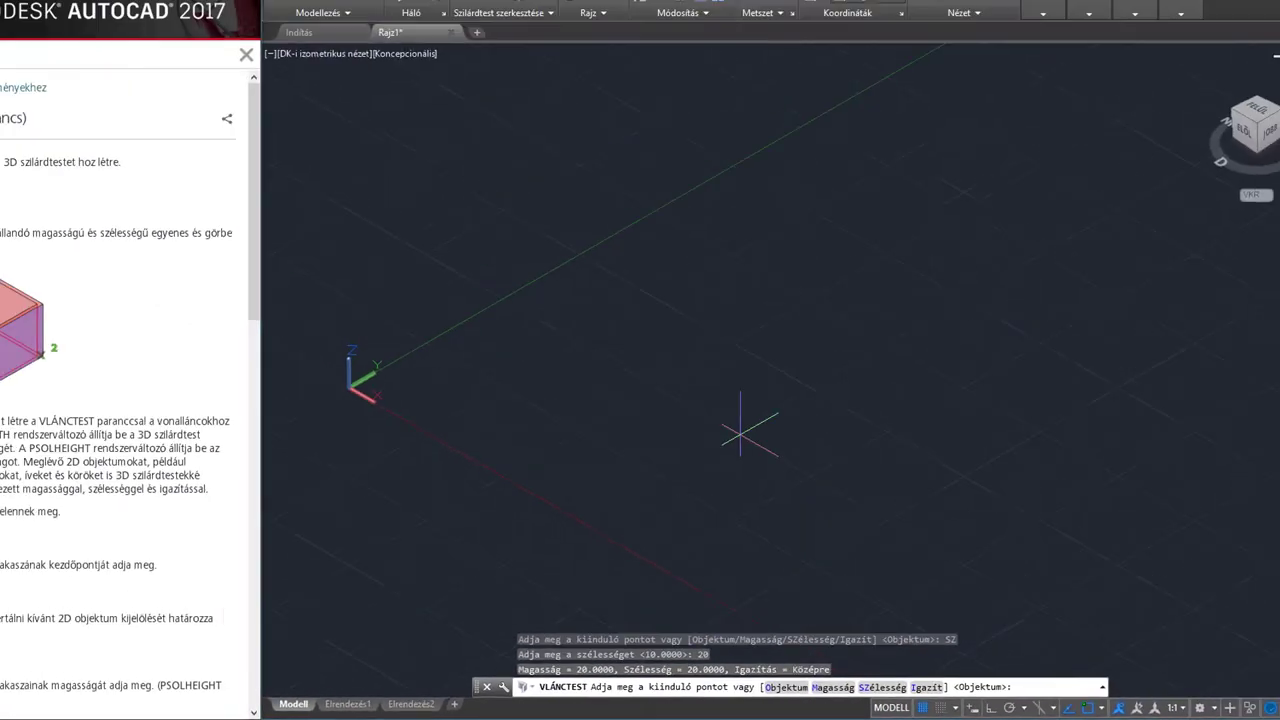
Pick seven corner points for the 20-wide, 20-high wall
left_click(588, 362)
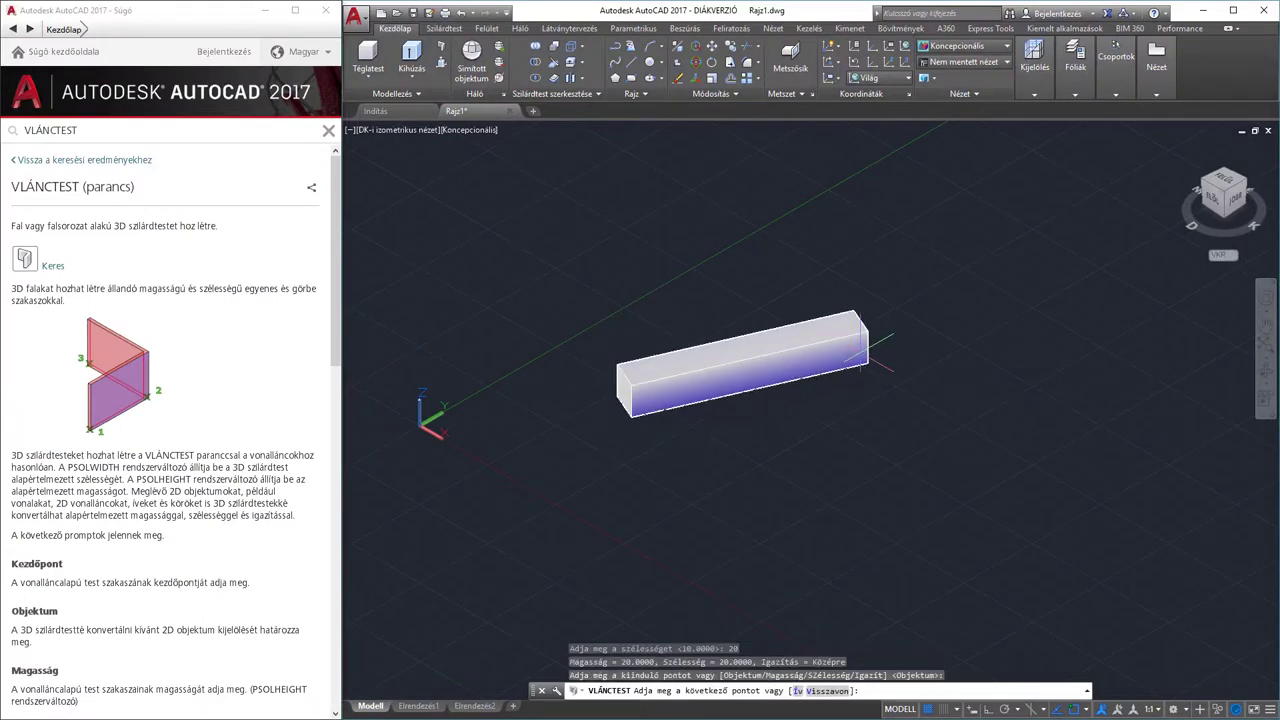
left_click(864, 356)
left_click(903, 471)
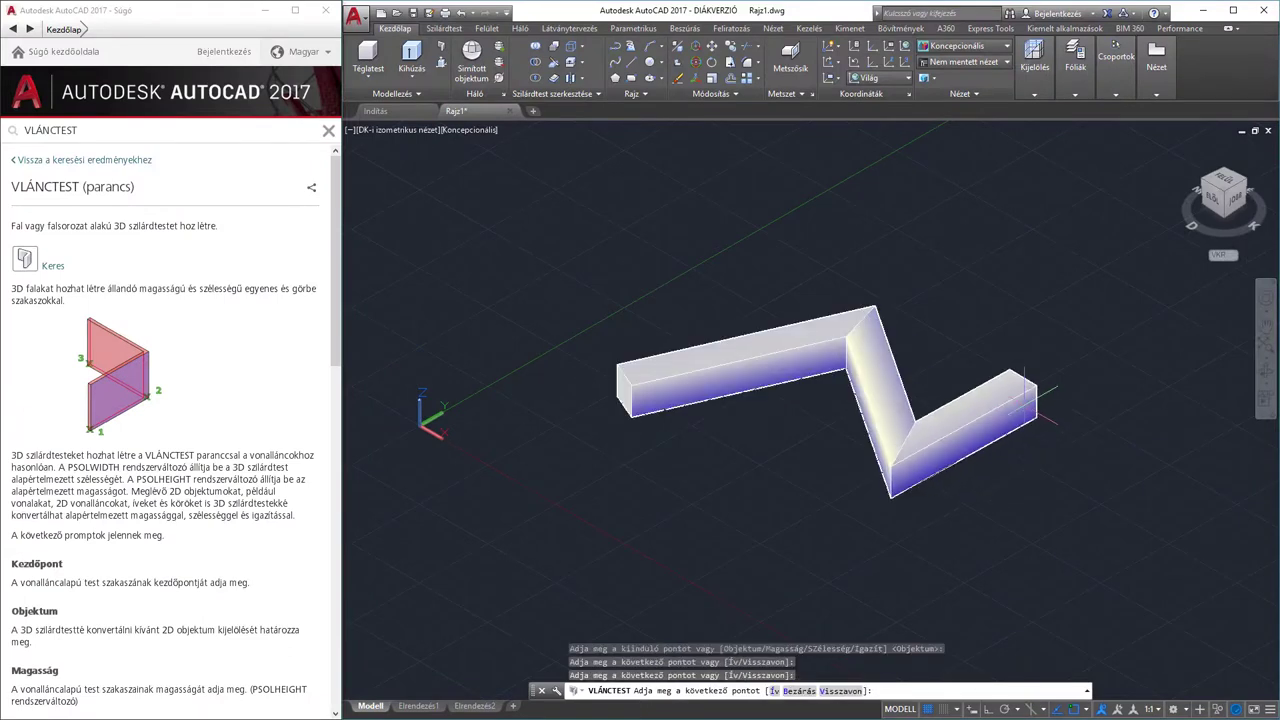
left_click(1050, 345)
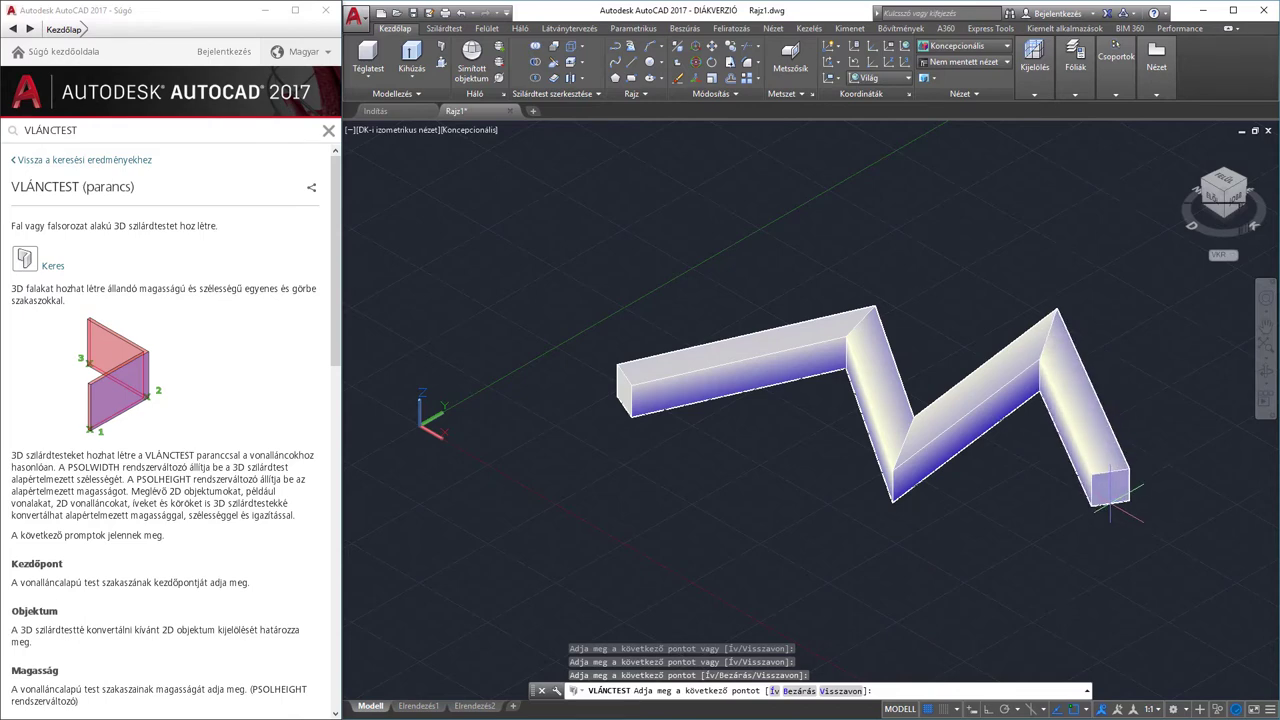
left_click(1112, 505)
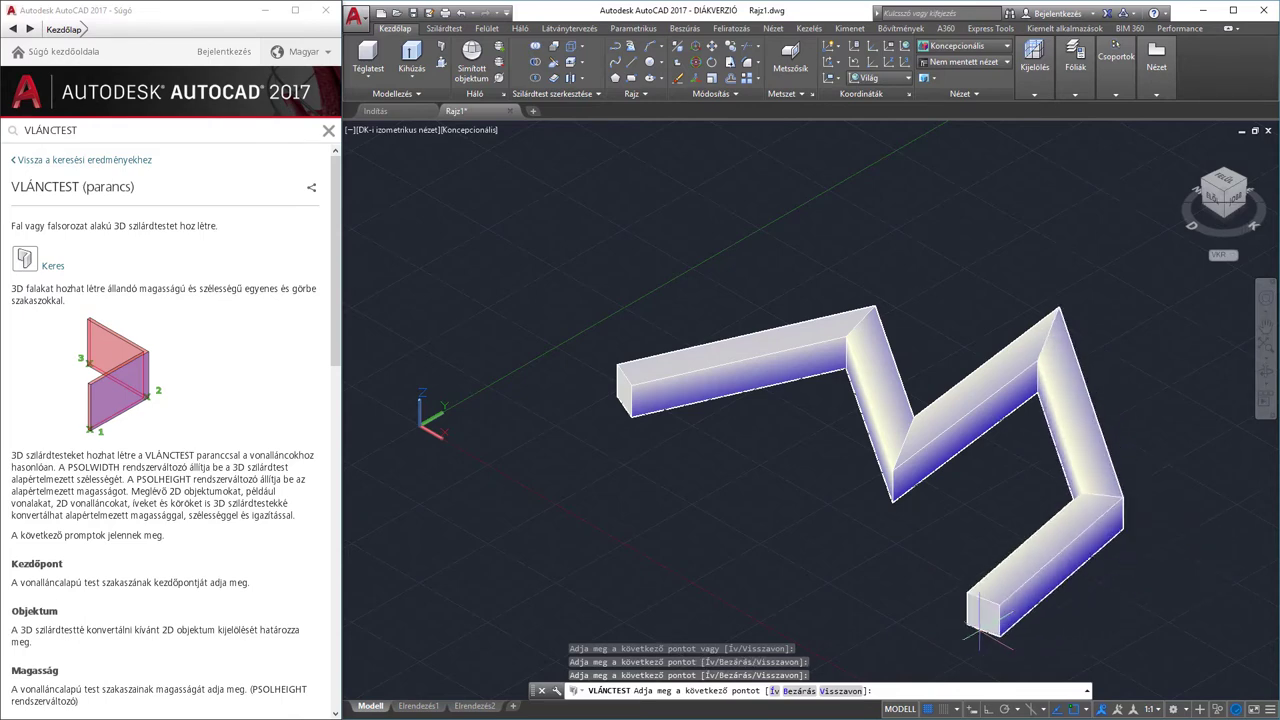
left_click(962, 625)
left_click(735, 583)
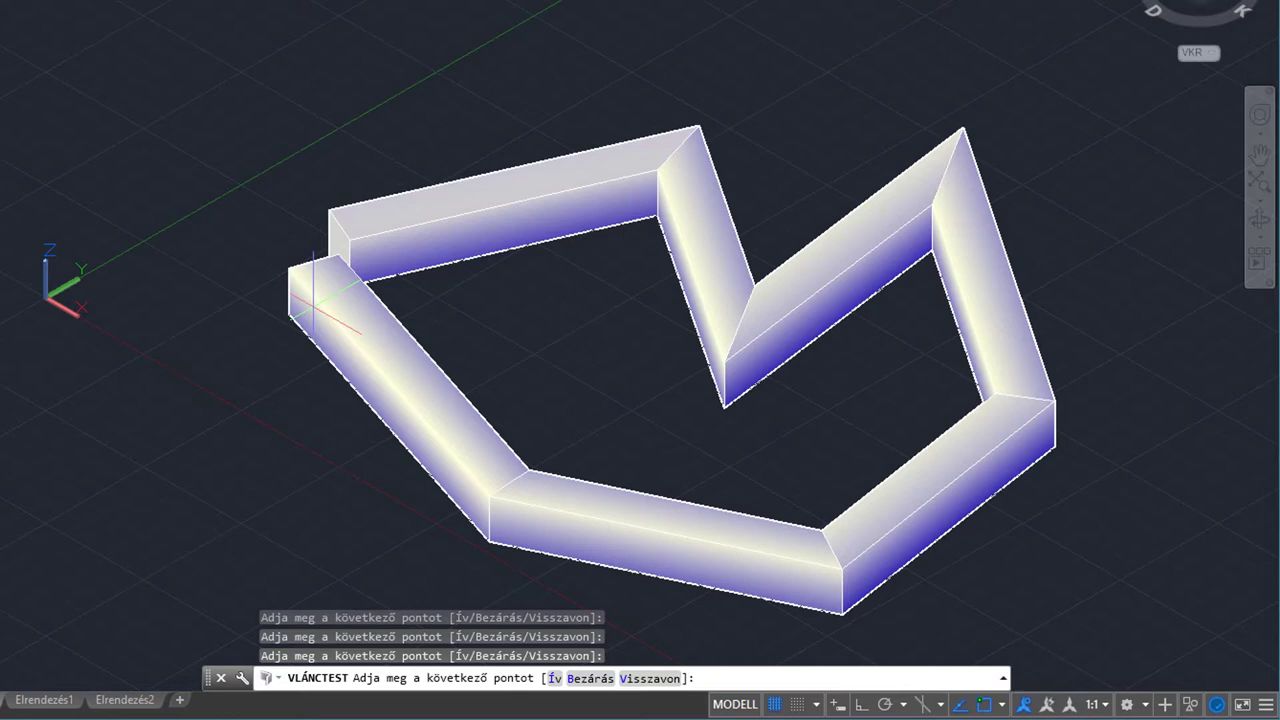
Undo the last three wall segments with V
type("v")
key("Return")
type("v")
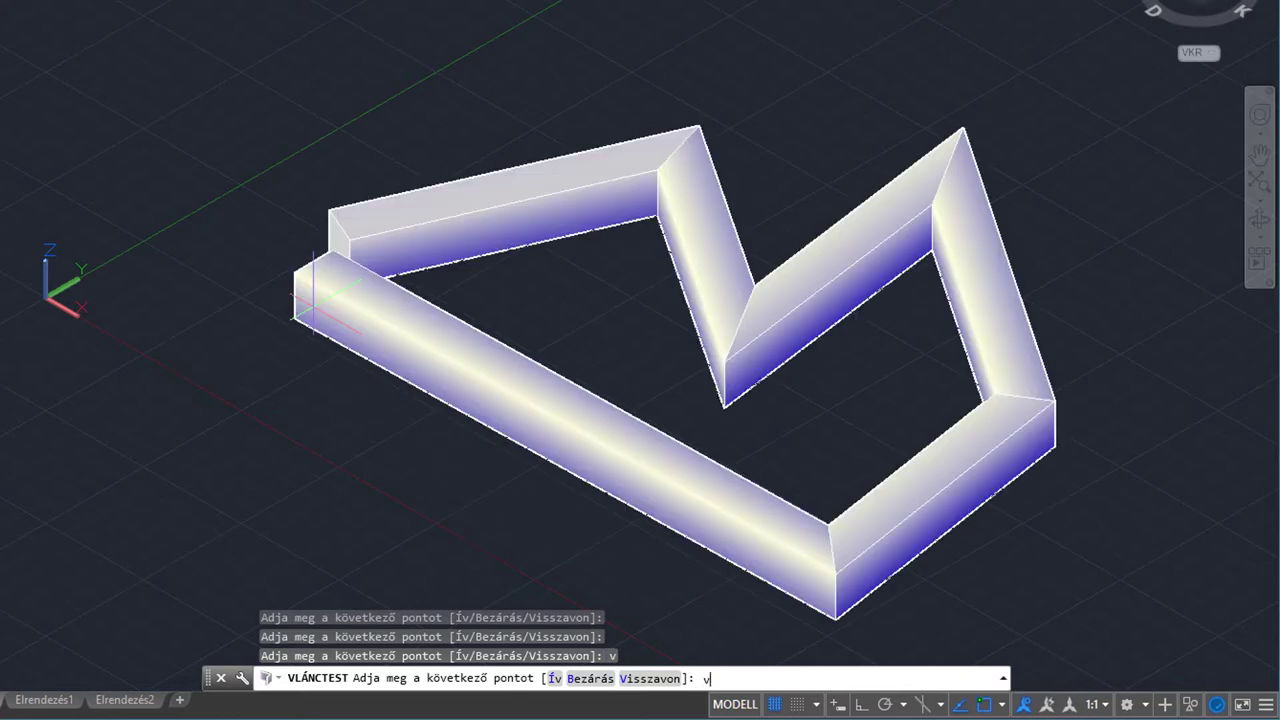
key("Return")
type("v")
key("Return")
Add five new zigzag corners to the wall
left_click(1112, 420)
left_click(855, 520)
left_click(675, 568)
left_click(505, 412)
left_click(300, 440)
Undo the last segment and close the loop with B
type("v")
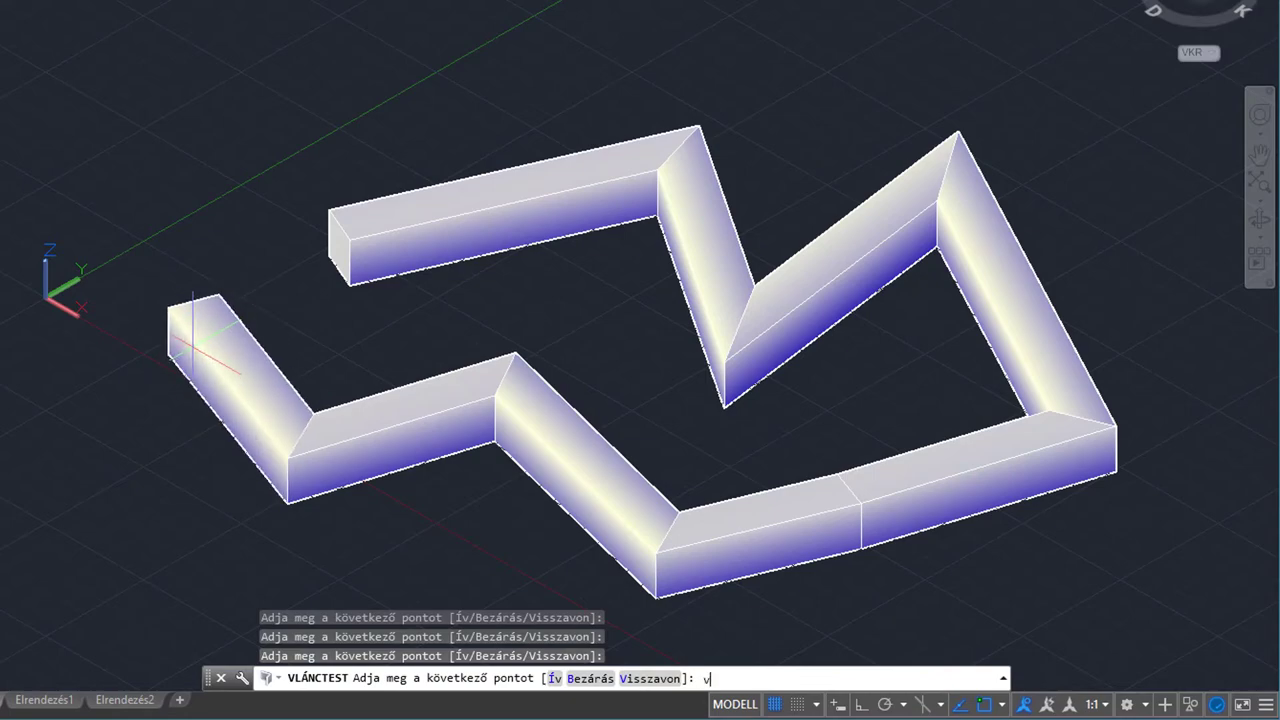
key("Return")
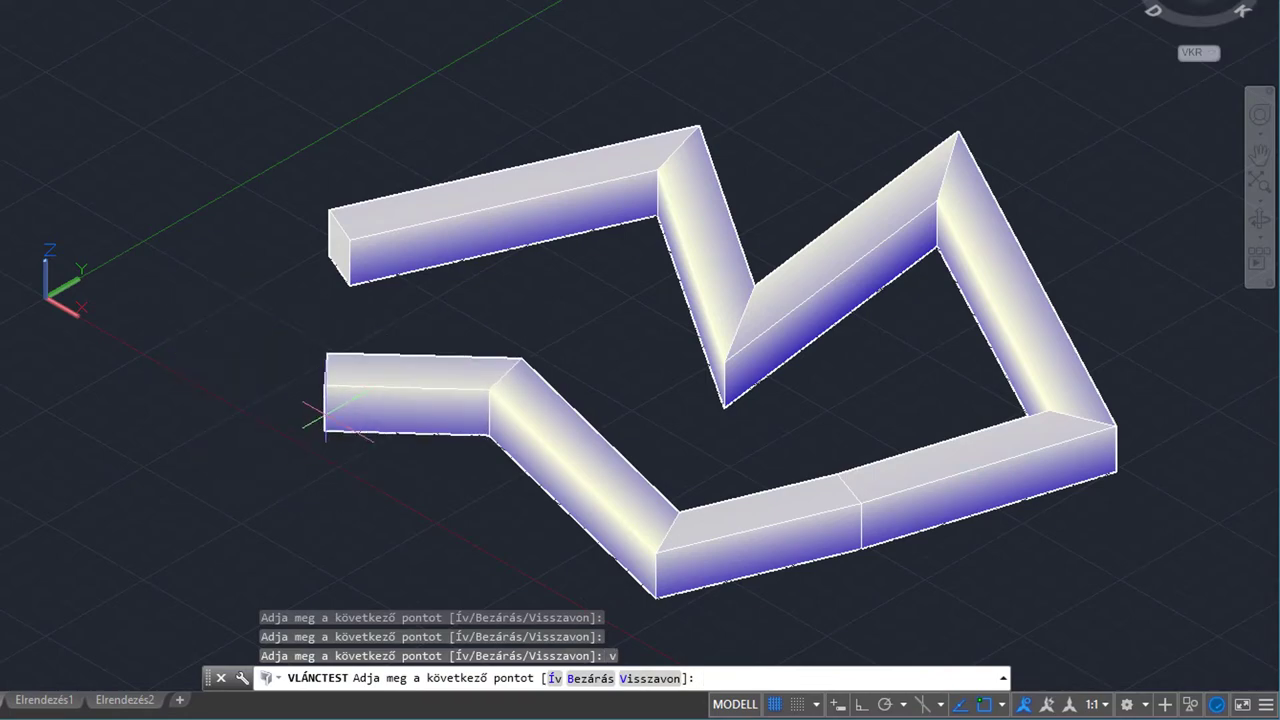
type("b")
key("Return")
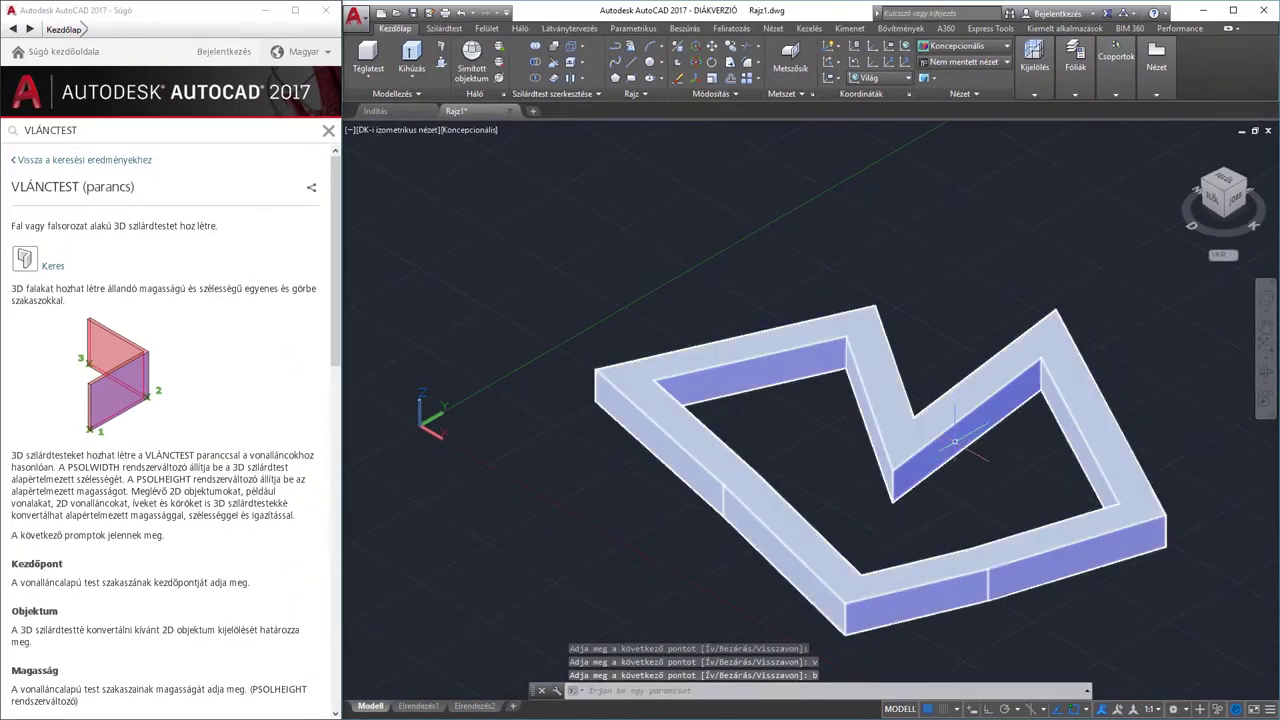
Orbit the view to inspect the closed zigzag wall loop
middle_click_drag(953, 447, 908, 320)
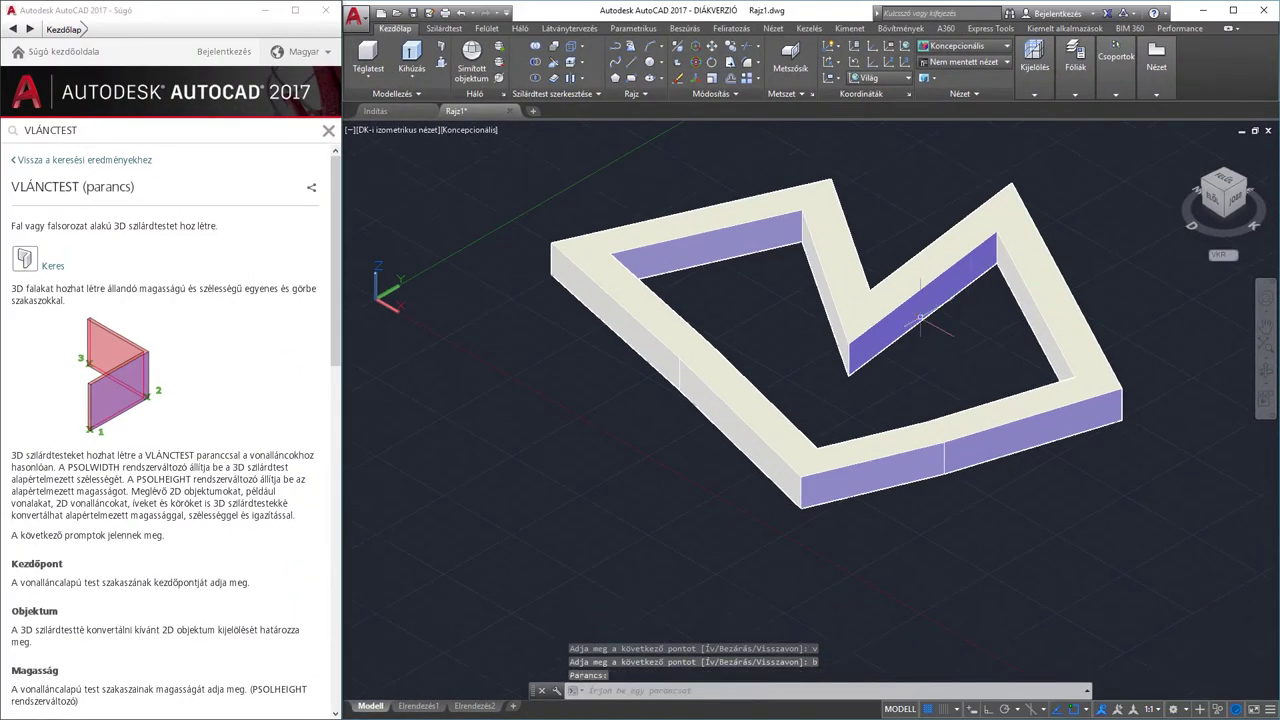
left_click(1266, 370)
mouse_move(1060, 398)
left_mouse_down()
mouse_move(1031, 380)
mouse_move(990, 311)
mouse_move(917, 345)
left_mouse_up()
mouse_move(866, 391)
left_mouse_down()
mouse_move(751, 389)
mouse_move(920, 350)
mouse_move(668, 389)
mouse_move(826, 386)
mouse_move(789, 431)
mouse_move(858, 458)
mouse_move(829, 457)
left_mouse_up()
key("Escape")
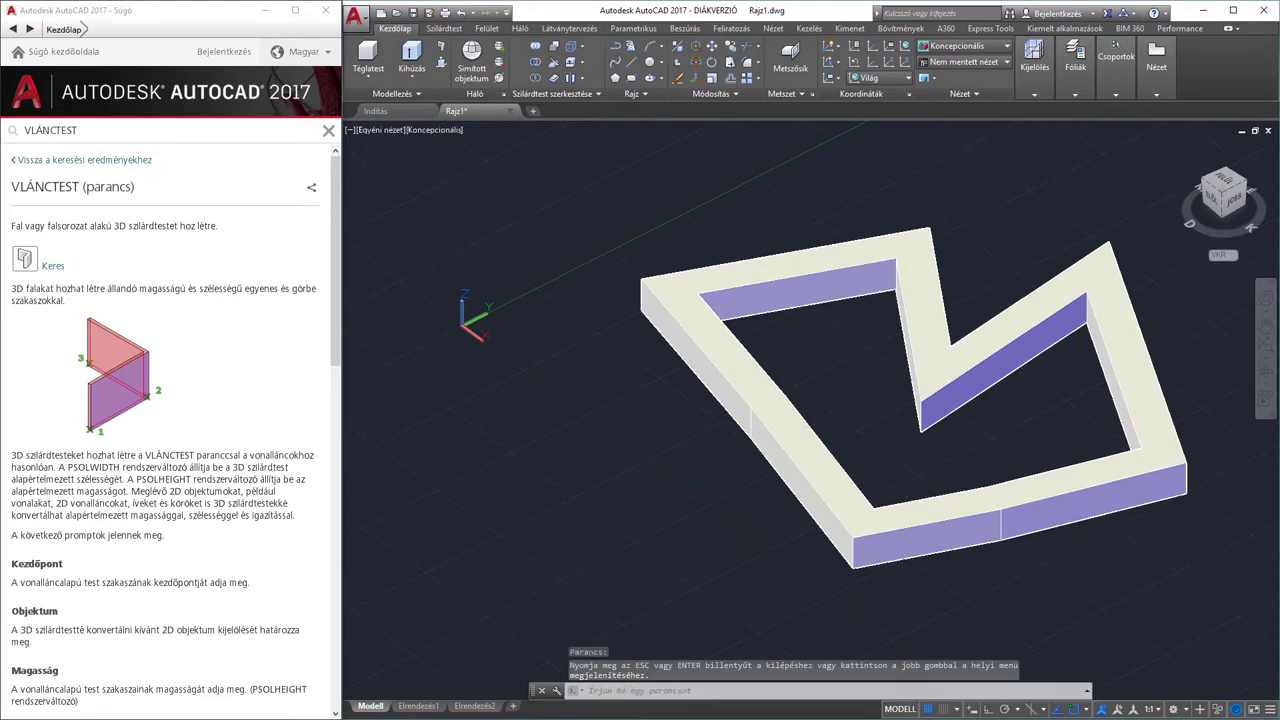
Delete the closed wall loop
left_click(1086, 568)
left_click(866, 302)
key("Delete")
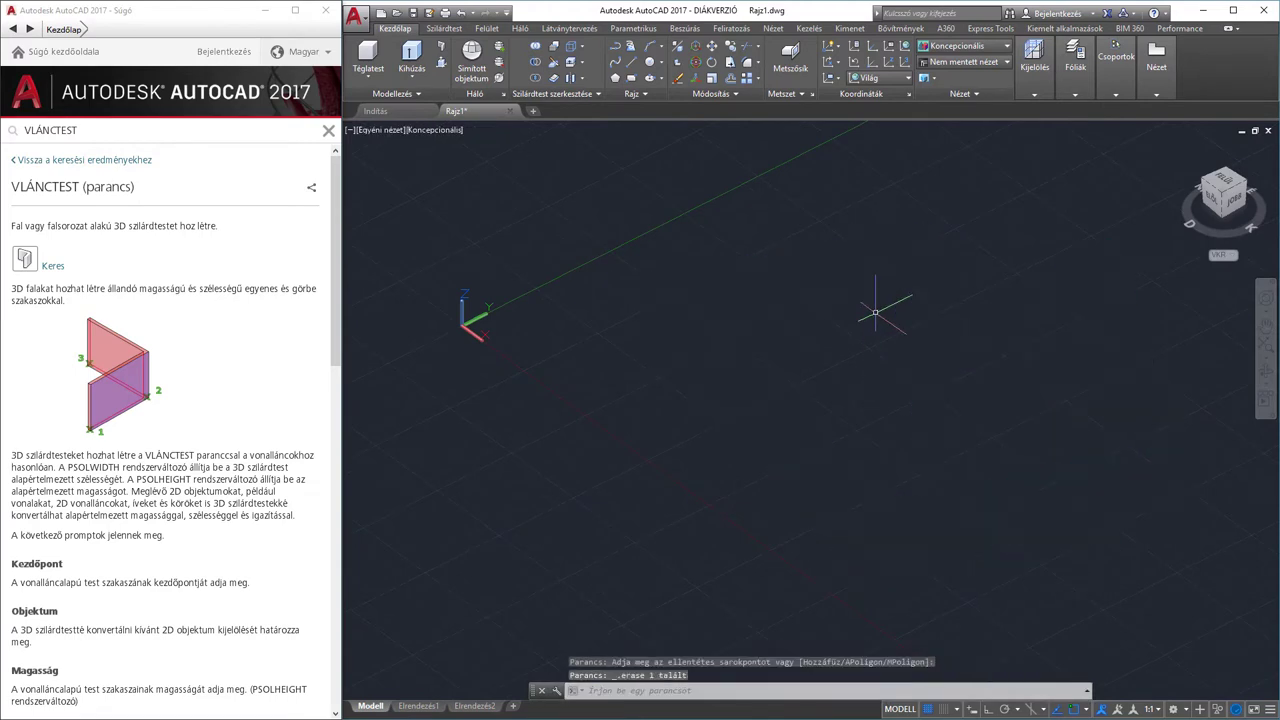
Start a new VLÁNCTEST wall through three points, then enter í for arc mode
type("vlám")
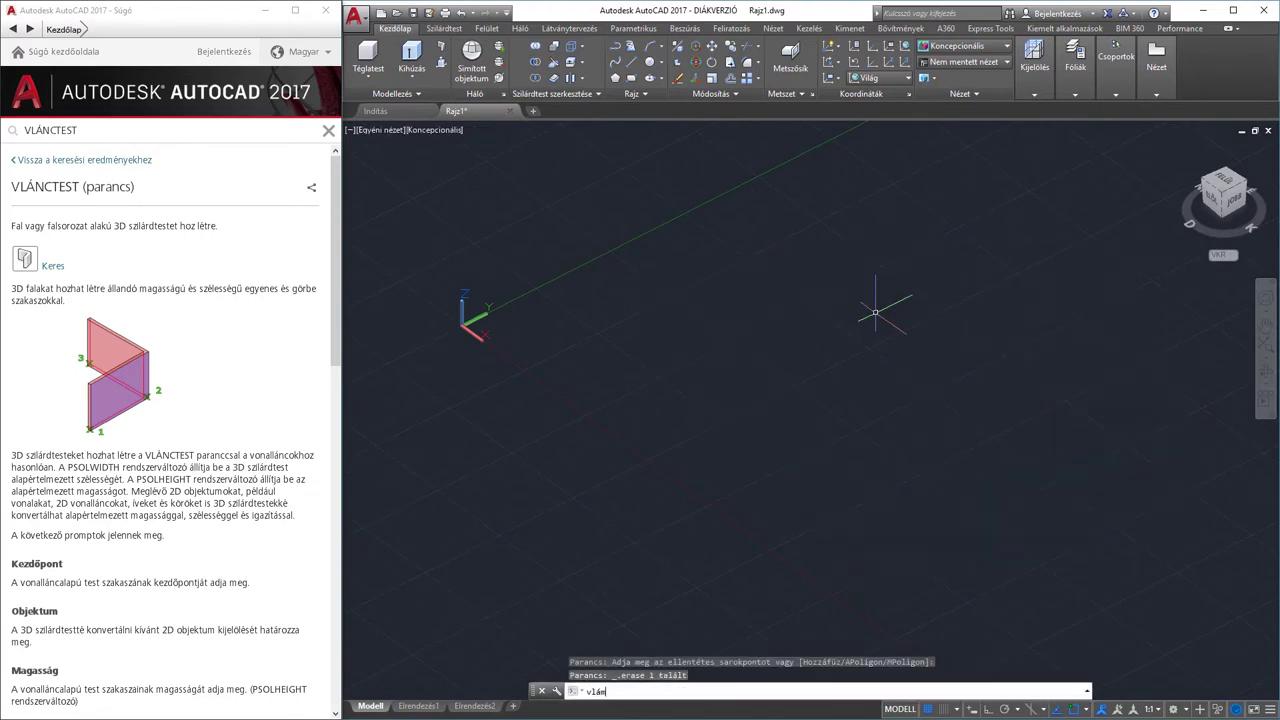
type("n")
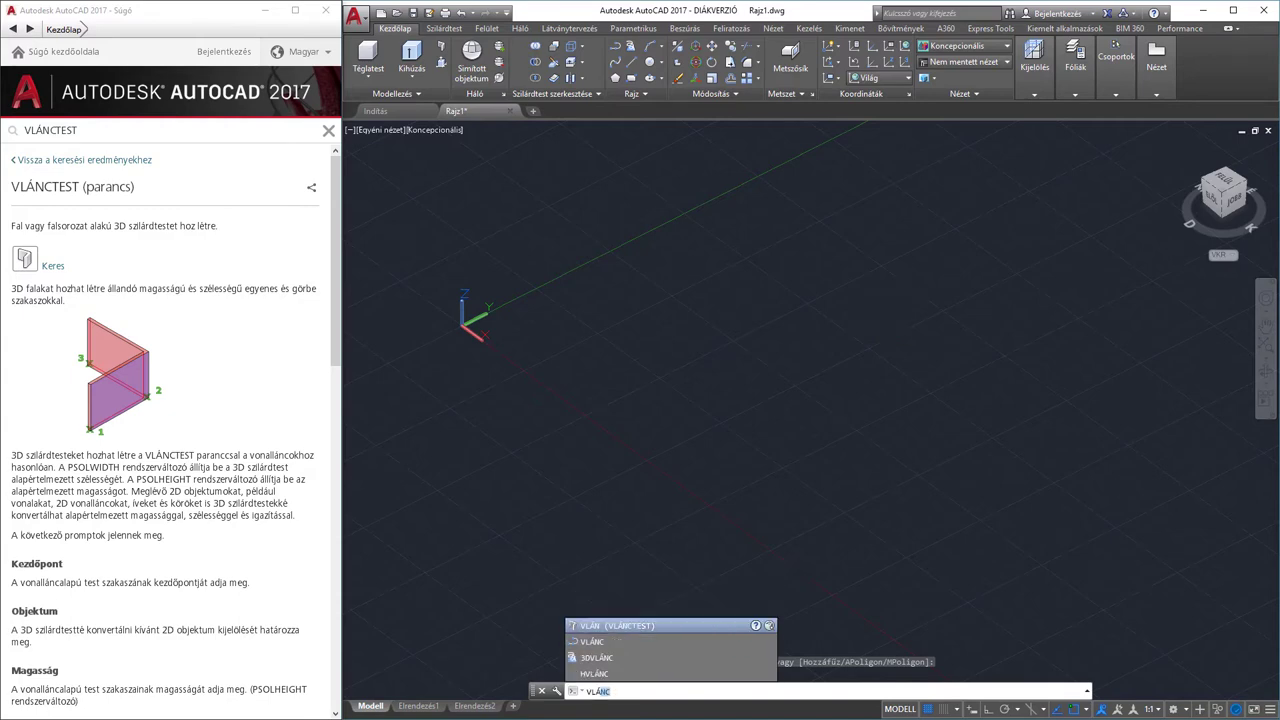
key("Return")
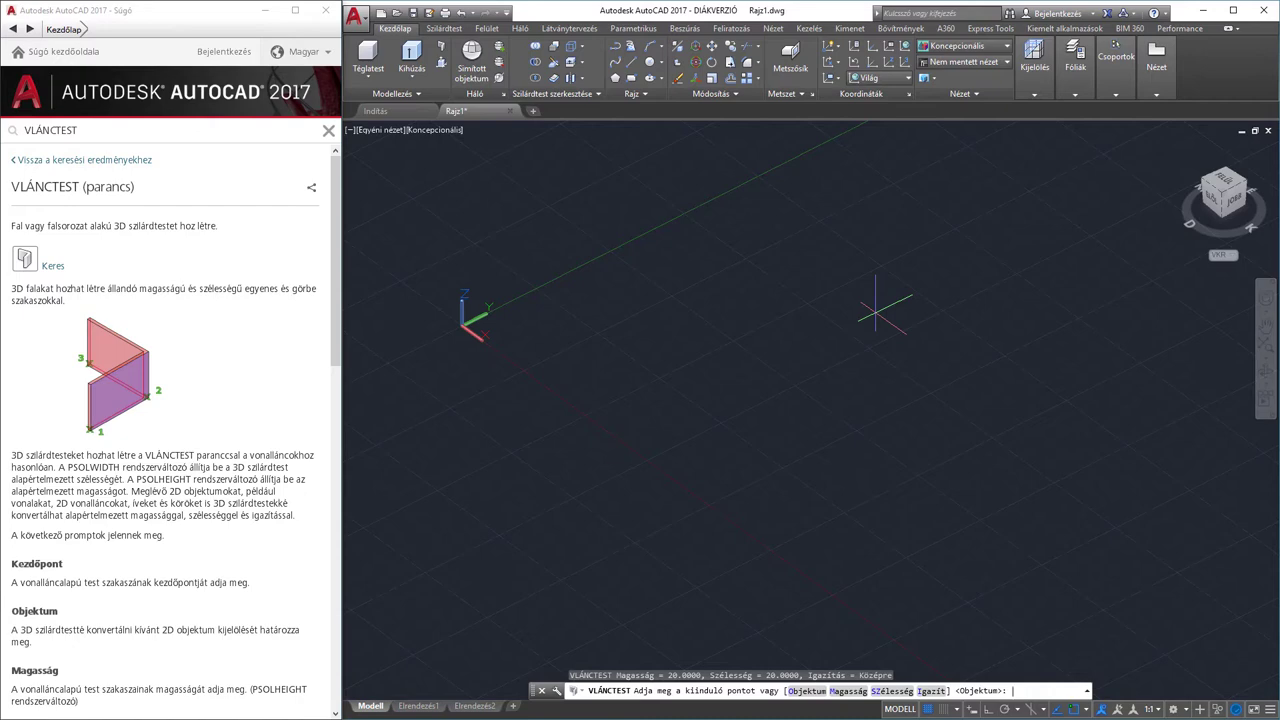
left_click(663, 334)
left_click(955, 232)
left_click(943, 355)
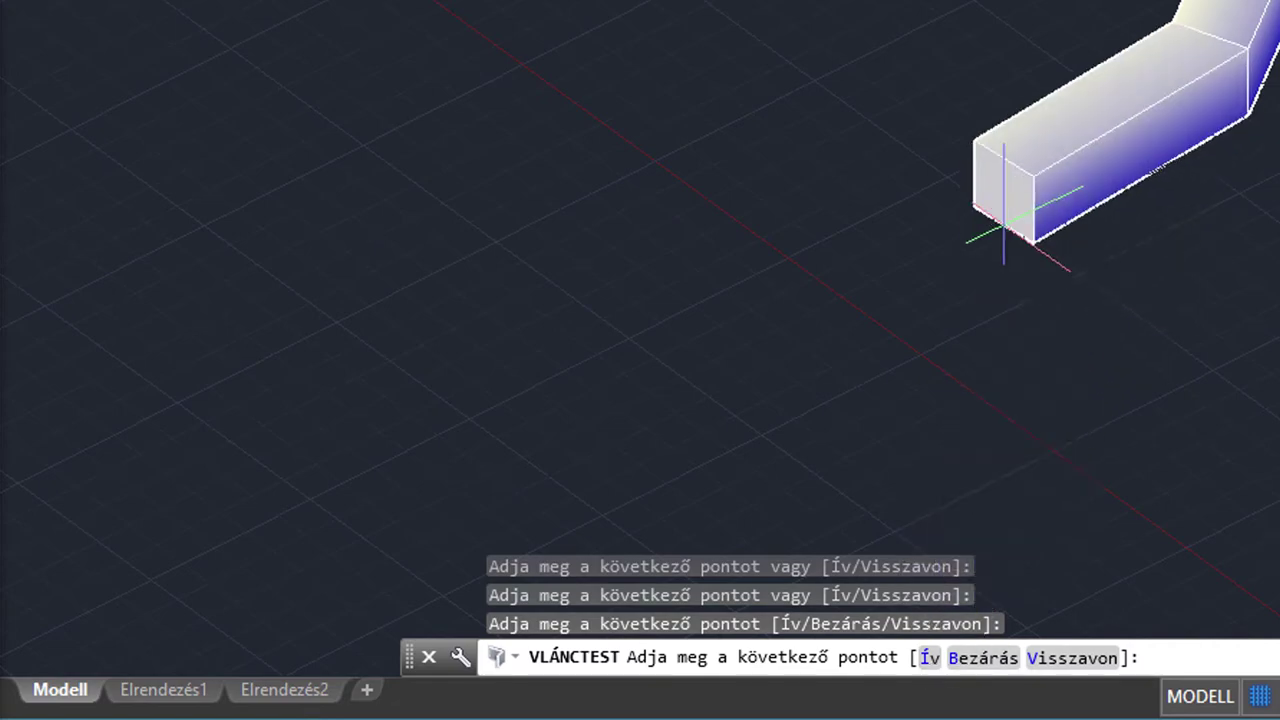
type("í")
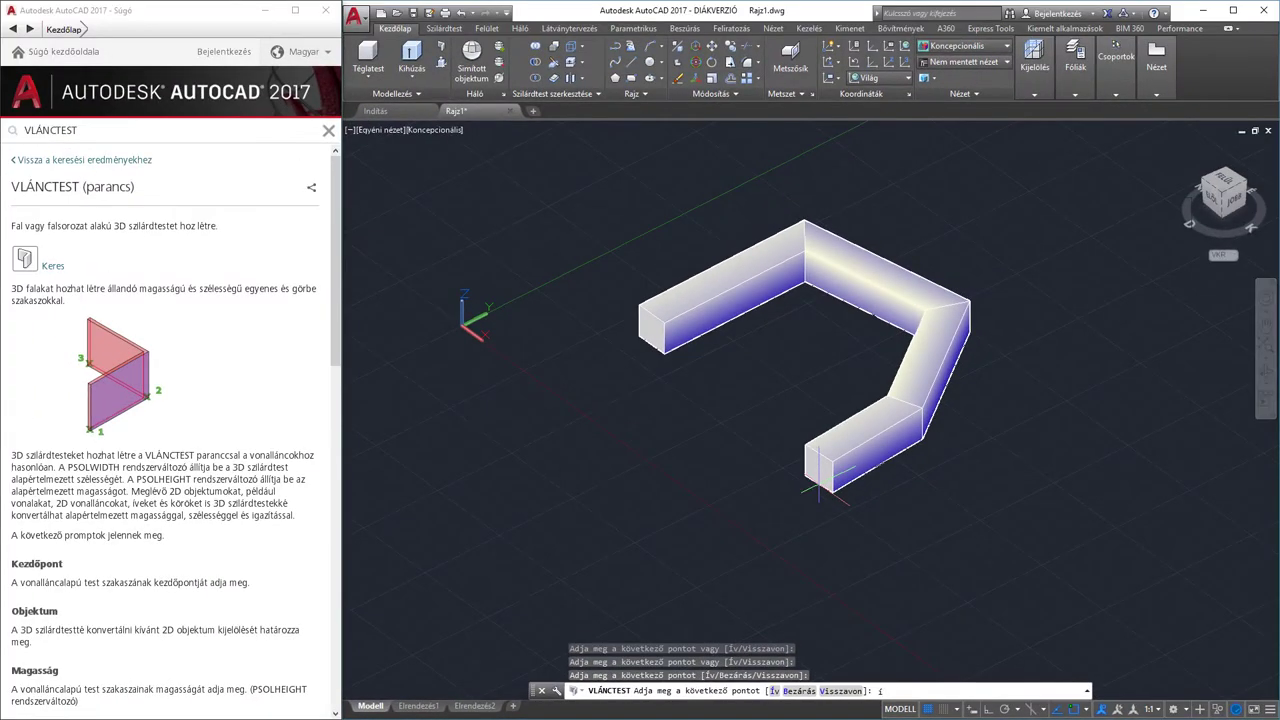
Sweep the wall through seven curved arc segments in a winding S-shape
key("Return")
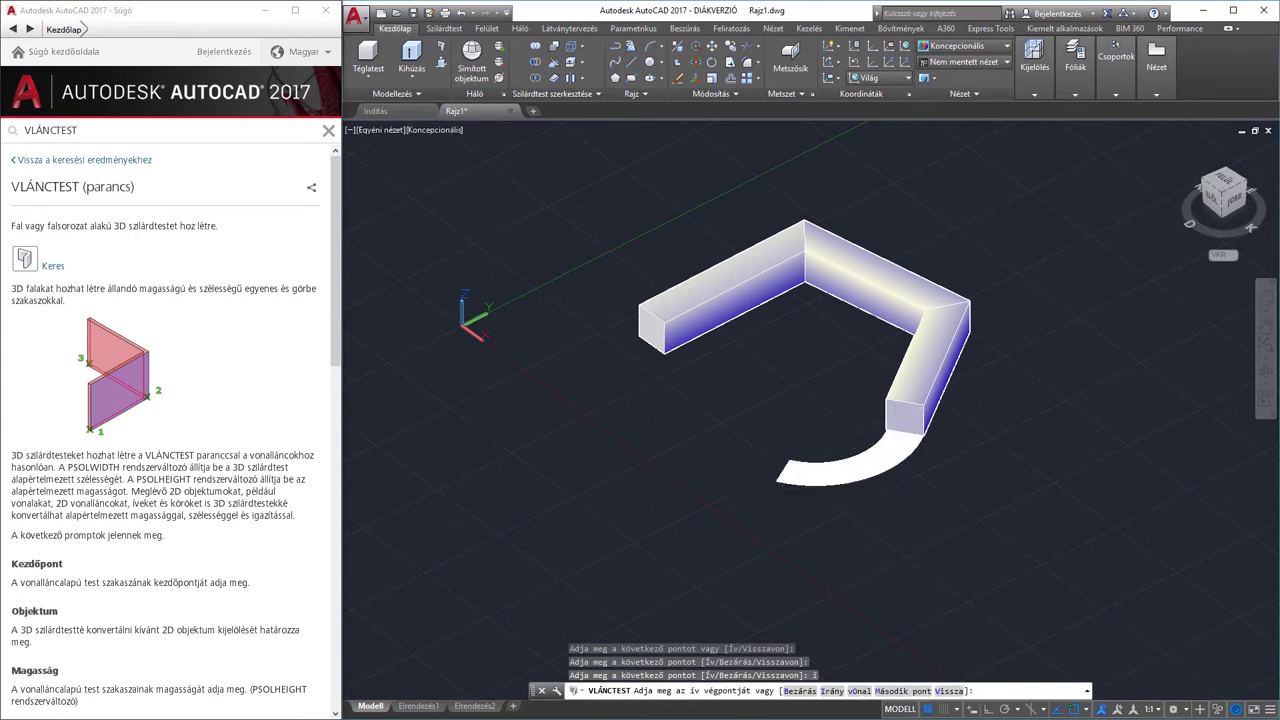
left_click(785, 478)
left_click(655, 542)
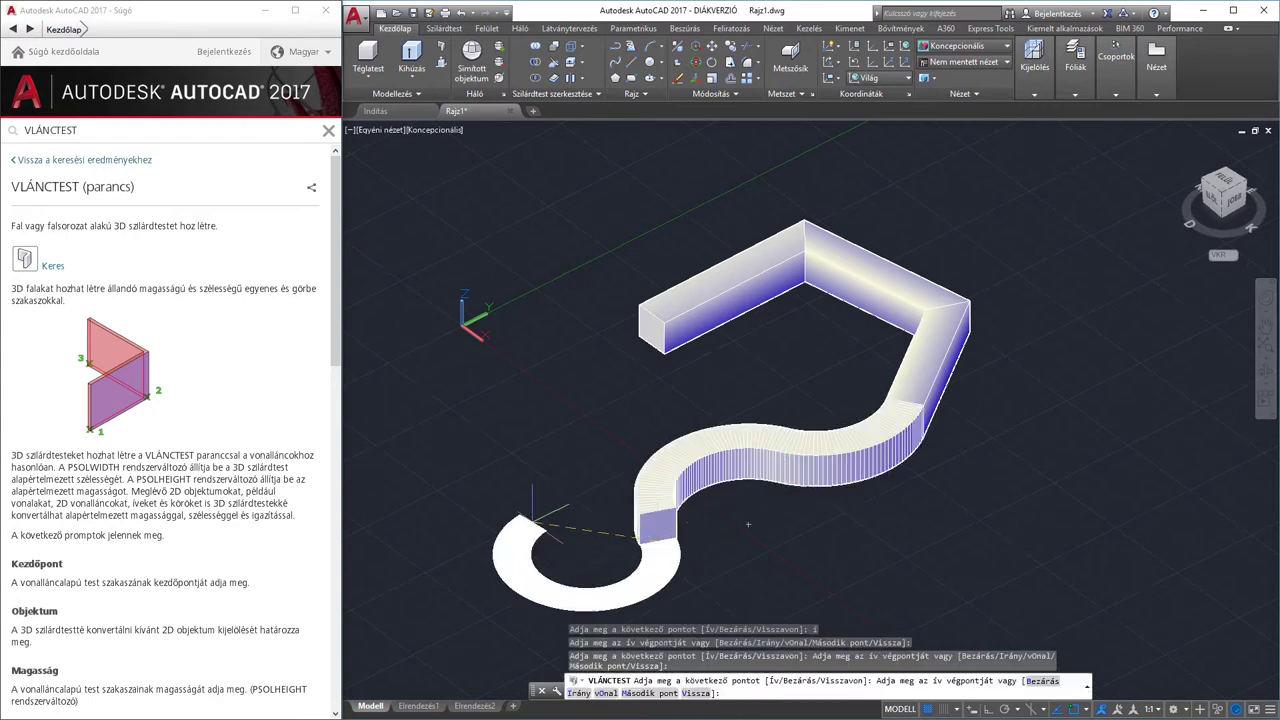
left_click(530, 500)
scroll(540, 506, "down", 4)
left_click(517, 458)
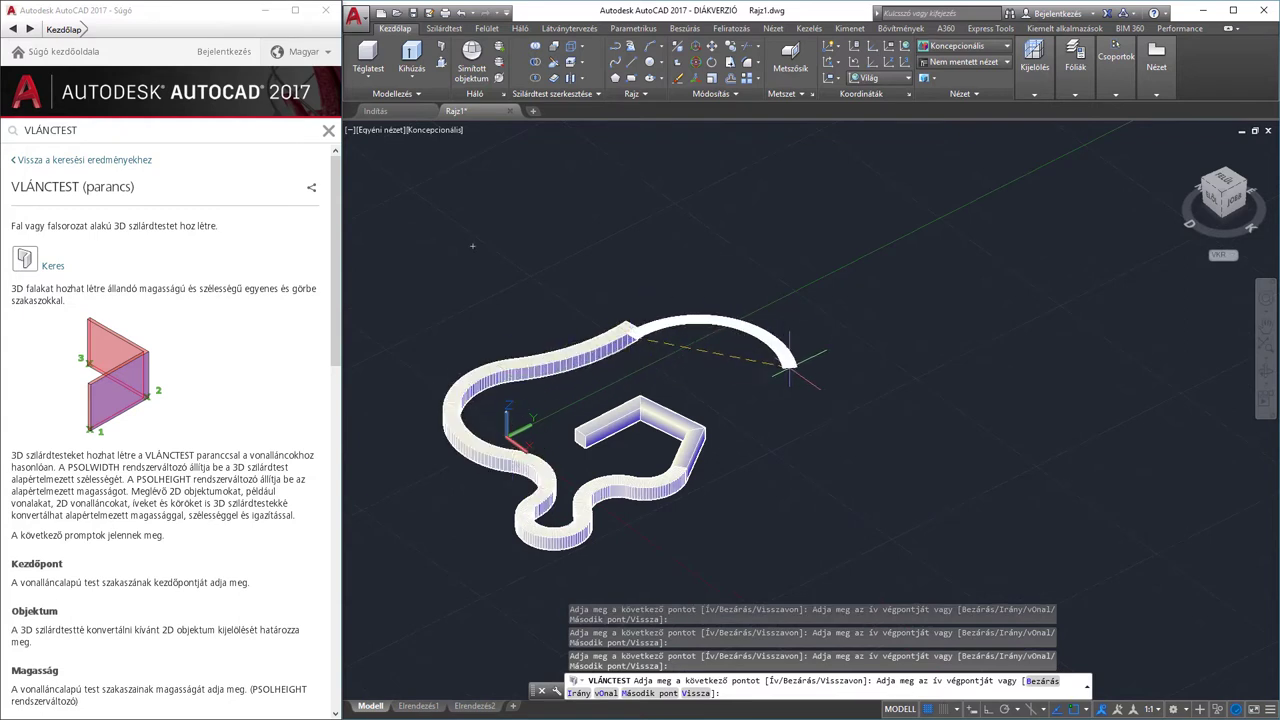
left_click(795, 378)
left_click(880, 420)
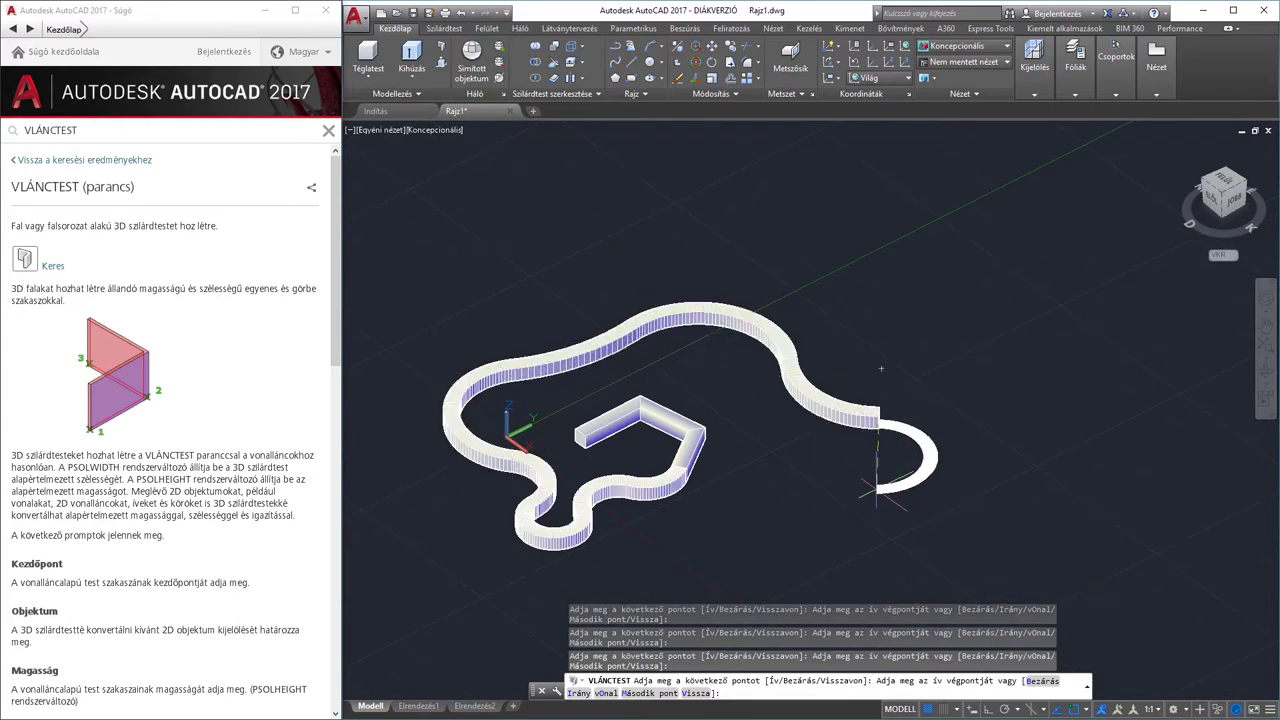
left_click(877, 485)
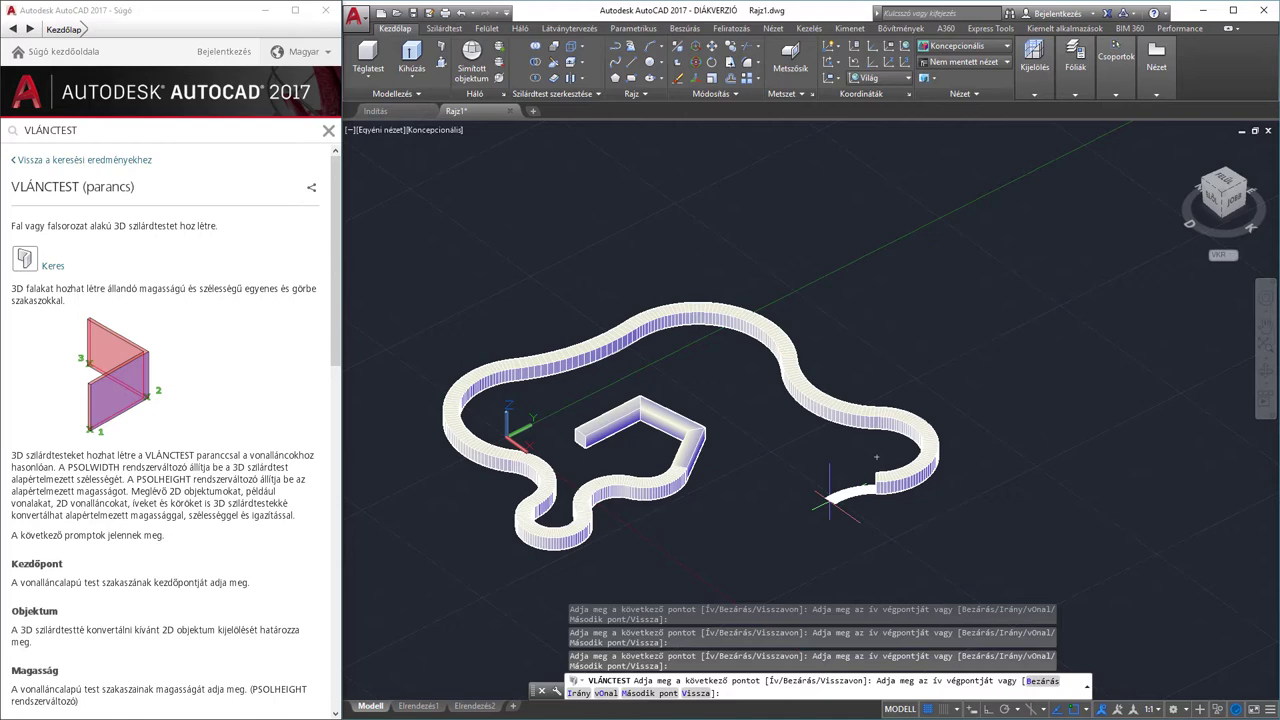
type("o")
Switch back to line mode and add four straight zigzag segments
key("Return")
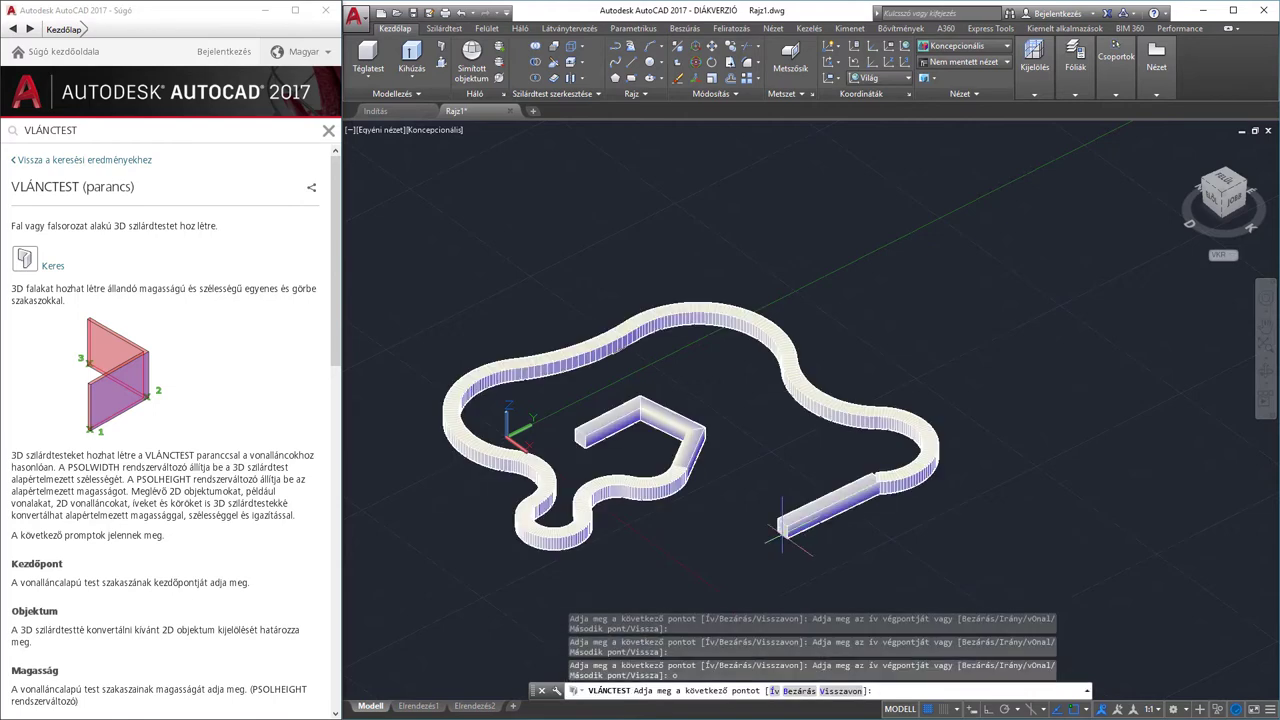
left_click(791, 576)
left_click(773, 515)
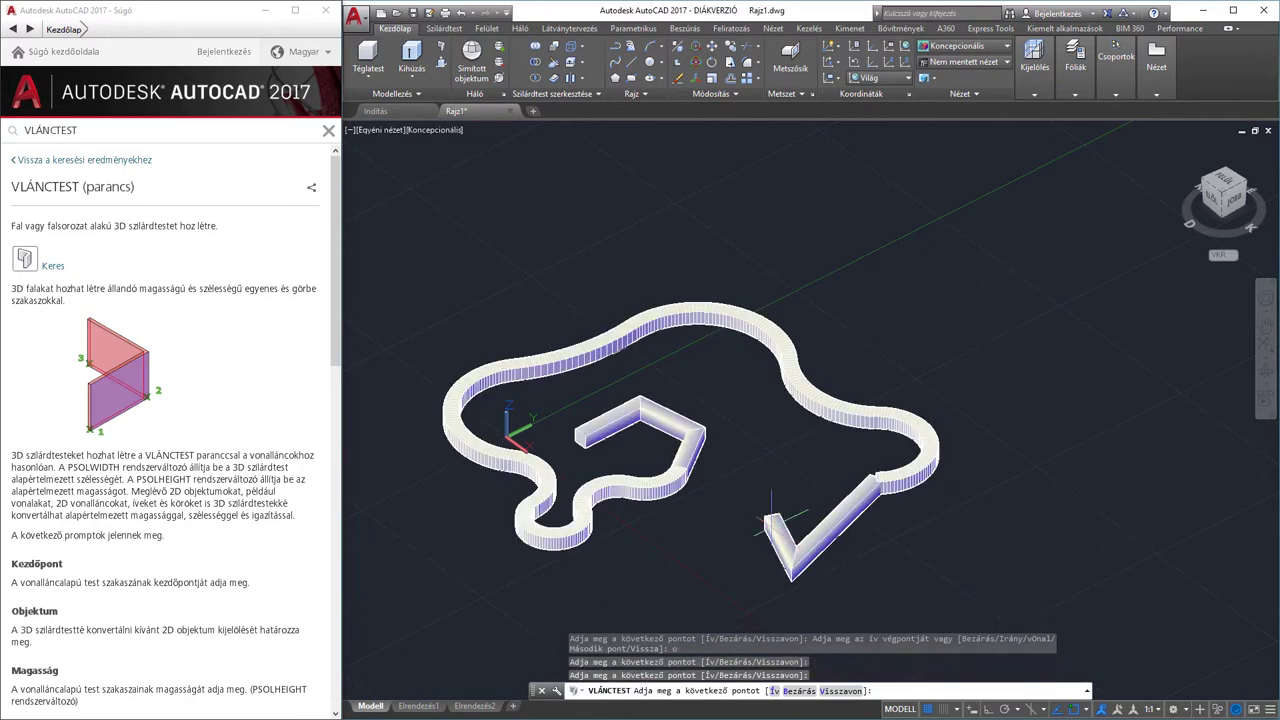
left_click(714, 535)
scroll(727, 512, "up", 3)
left_click(770, 452)
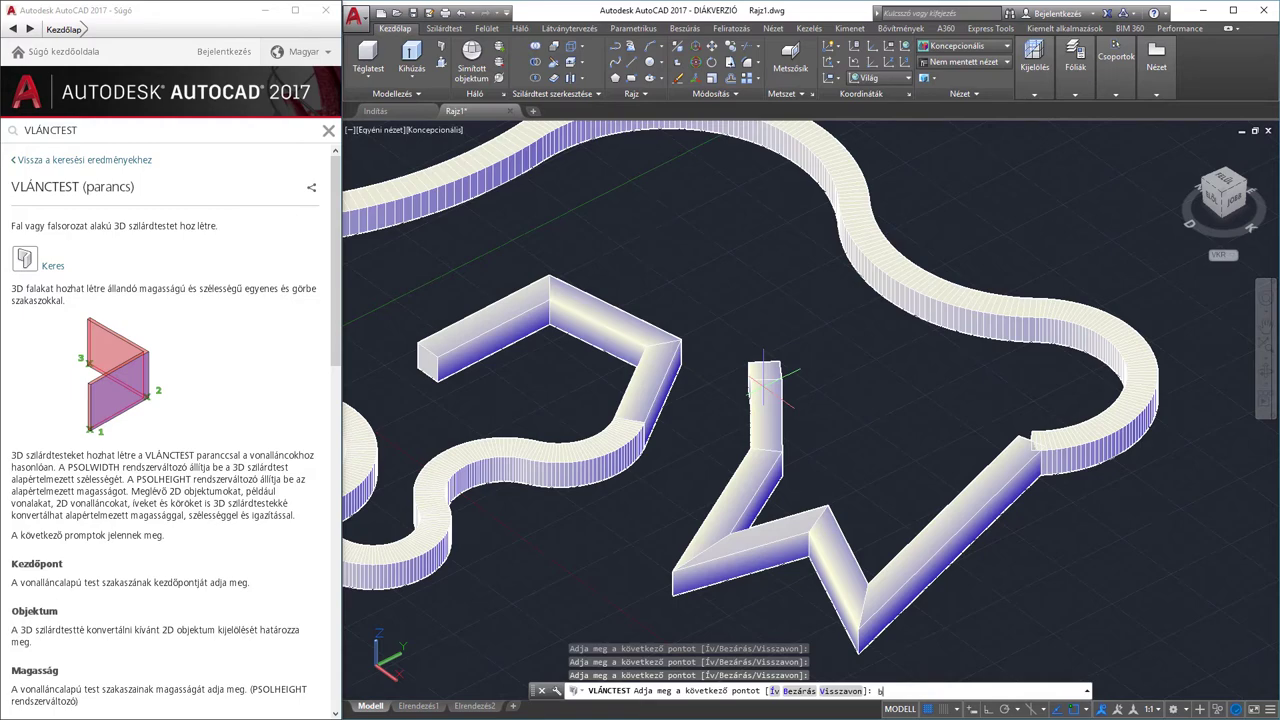
Try closing the wall, then end VLÁNCTEST leaving the zigzag end open
middle_click_drag(698, 288, 740, 298)
key("Return")
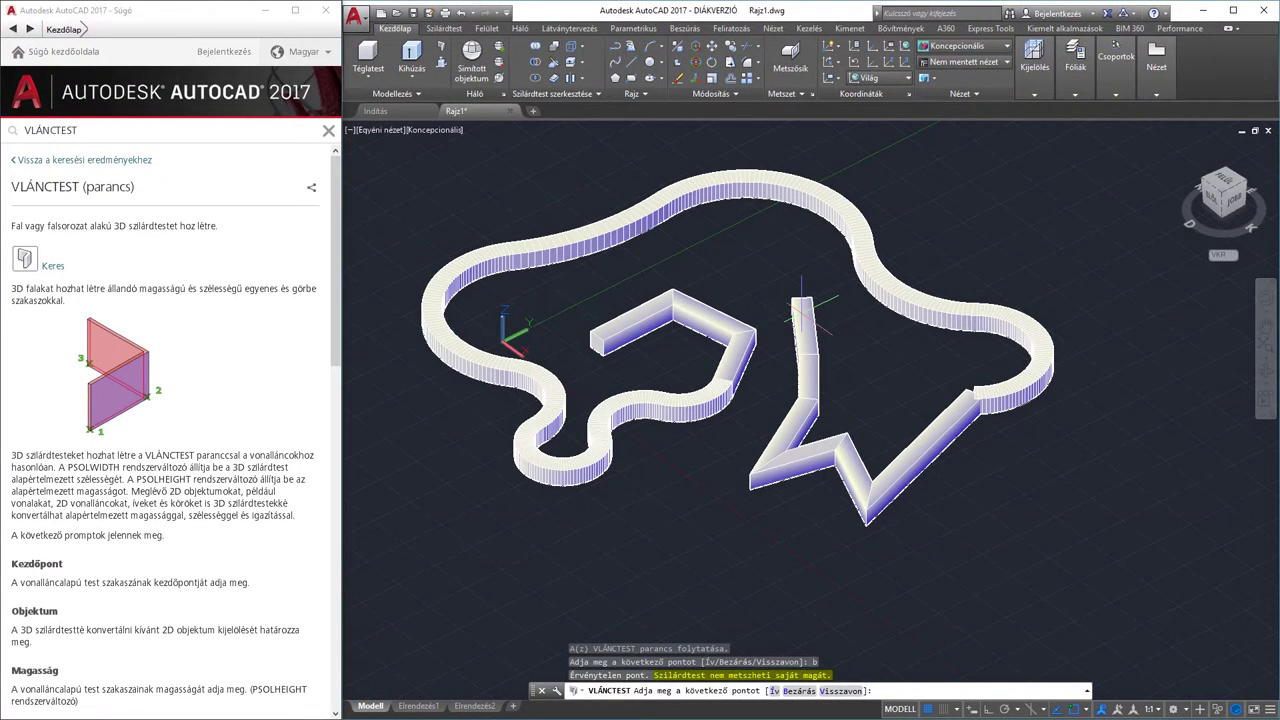
scroll(805, 300, "up", 2)
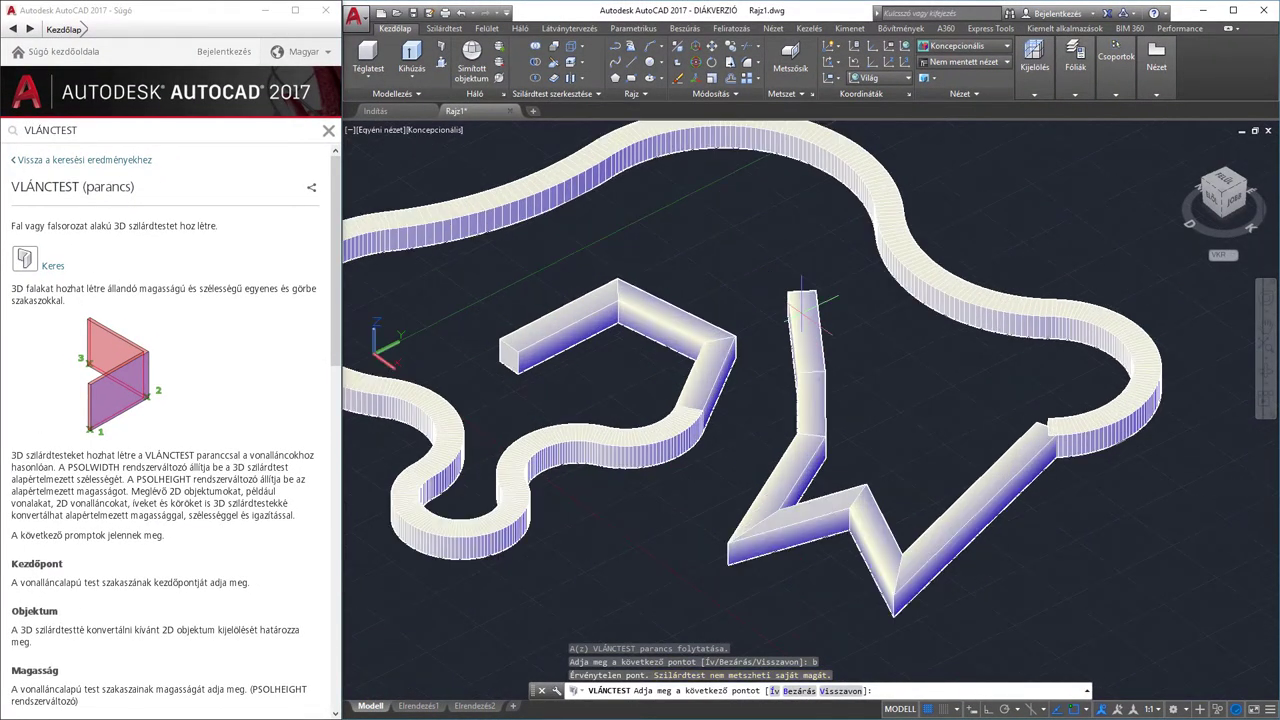
key("Return")
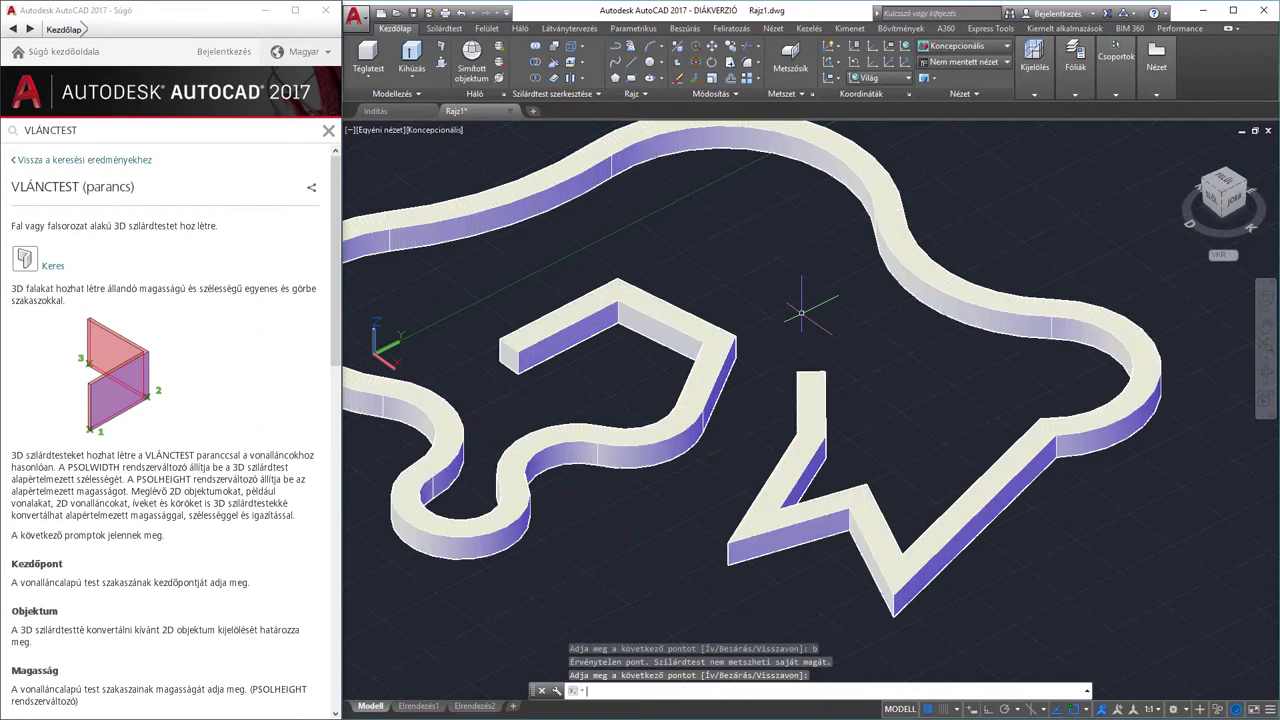
key("Return")
Orbit and pan to inspect the finished open polysolid
scroll(830, 370, "down", 3)
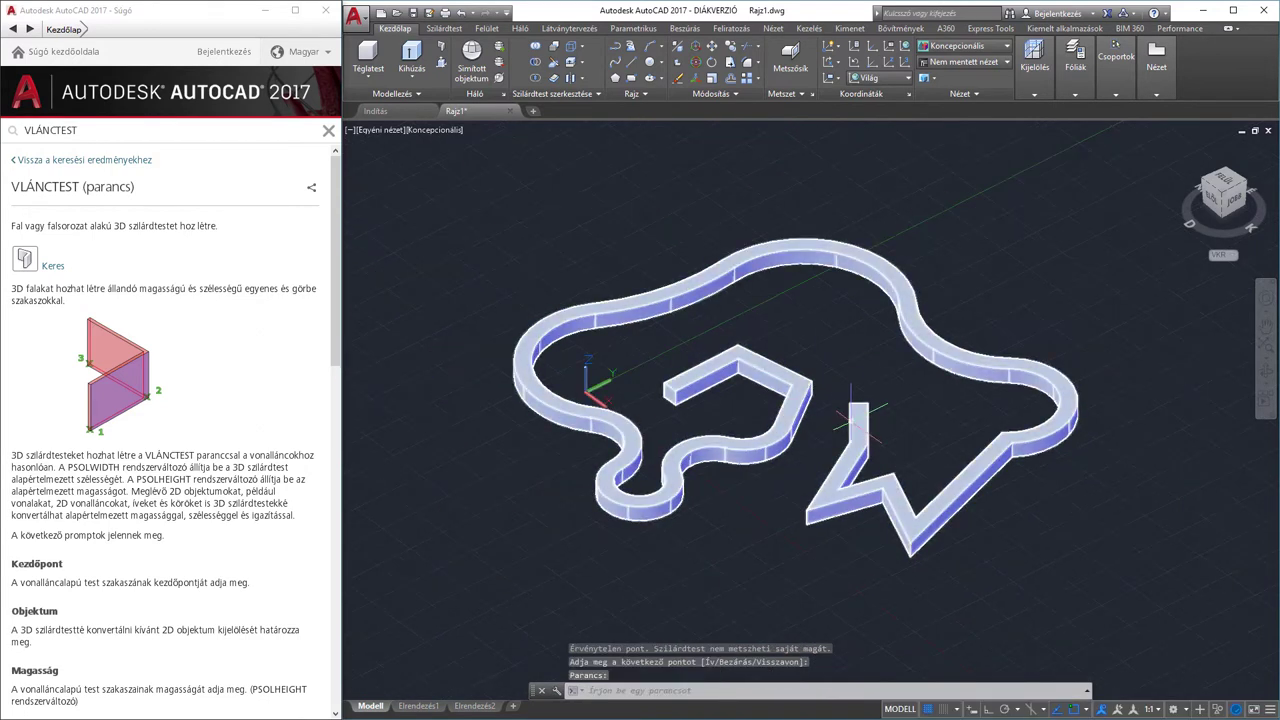
mouse_move(852, 418)
middle_mouse_down("shift")
mouse_move(981, 352)
mouse_move(544, 398)
mouse_move(885, 443)
mouse_move(808, 345)
middle_mouse_up("shift")
scroll(544, 398, "up", 3)
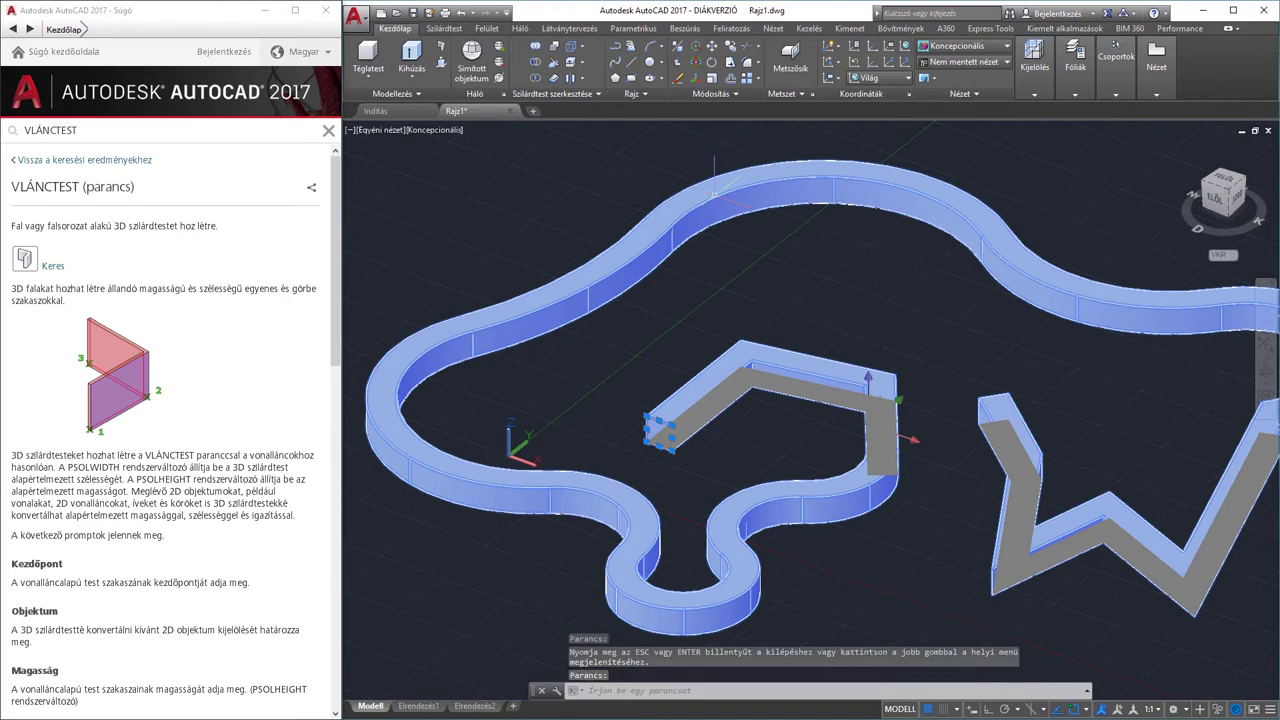
key("Escape")
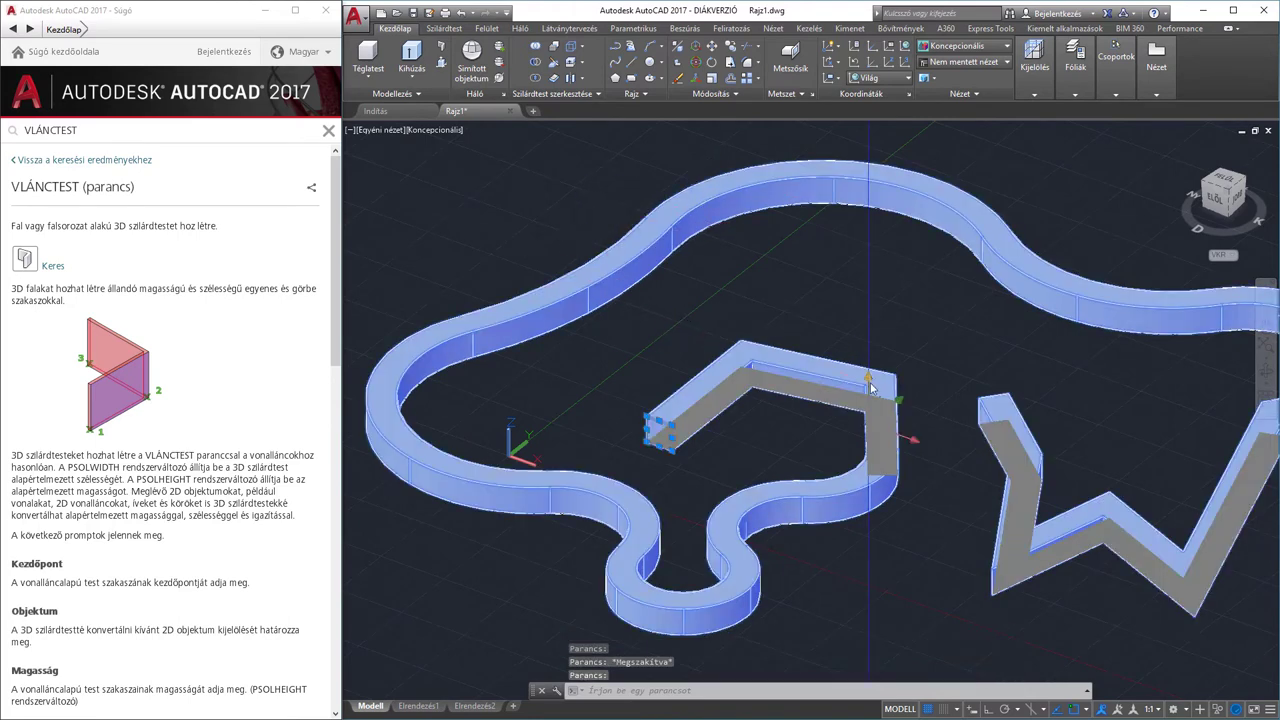
middle_click_drag(870, 388, 829, 329)
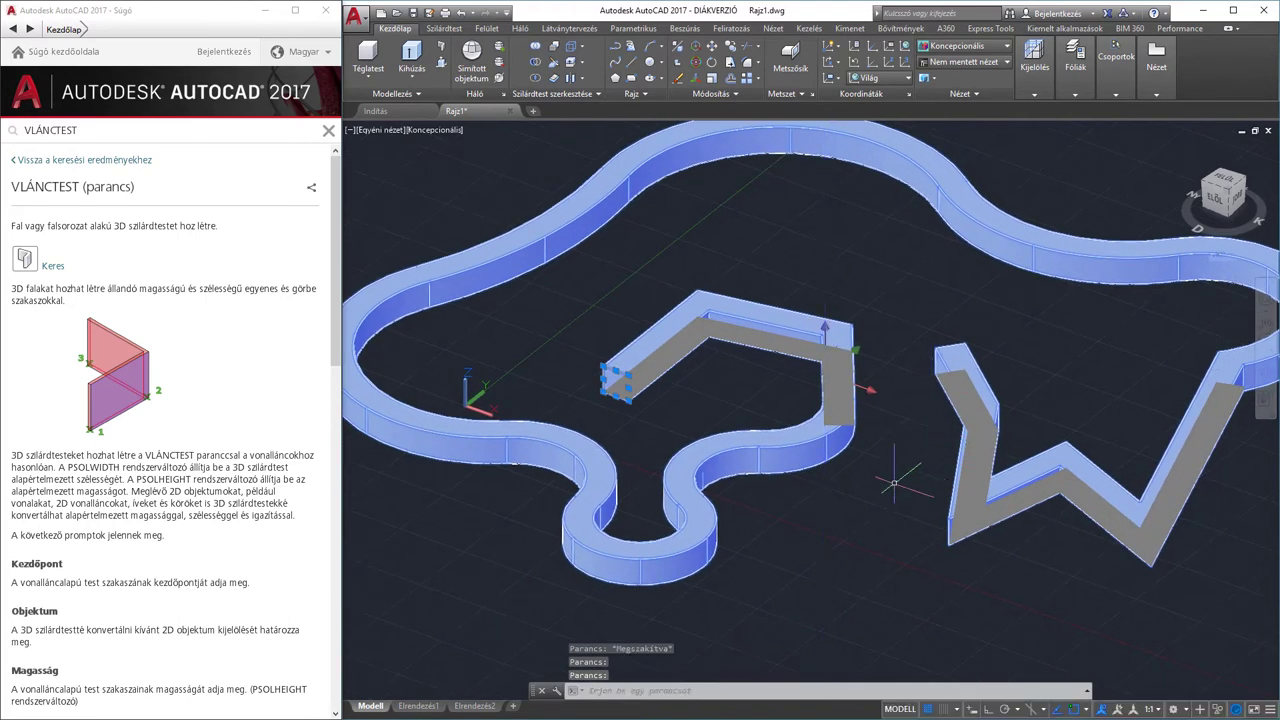
middle_click_drag(893, 483, 933, 522)
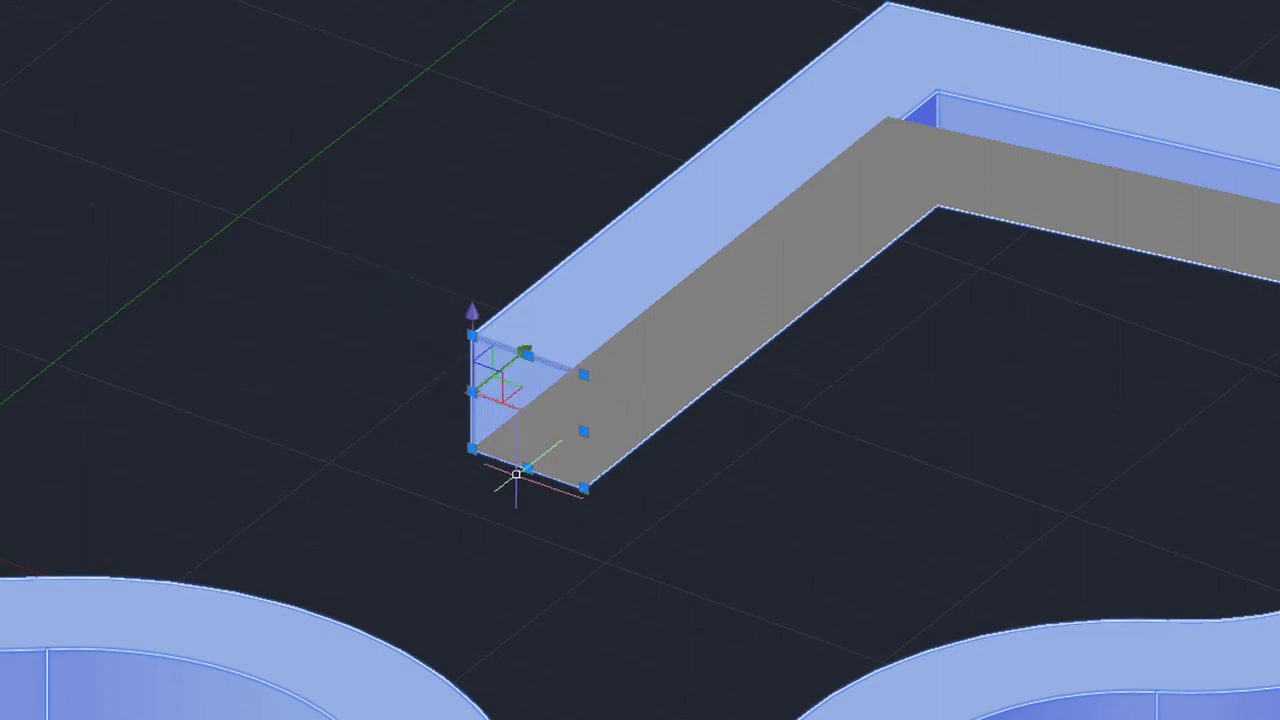
Stretch the end profile's top grip upward to make the walls taller
left_click(527, 354)
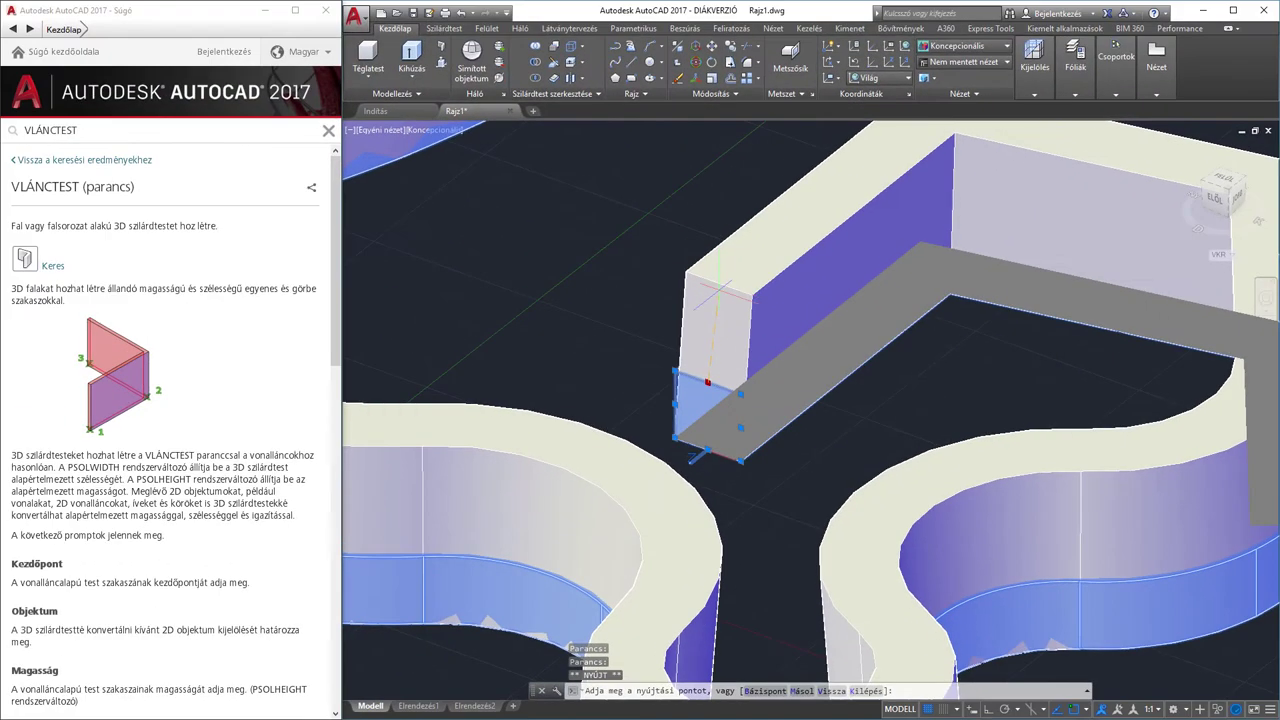
left_click(718, 291)
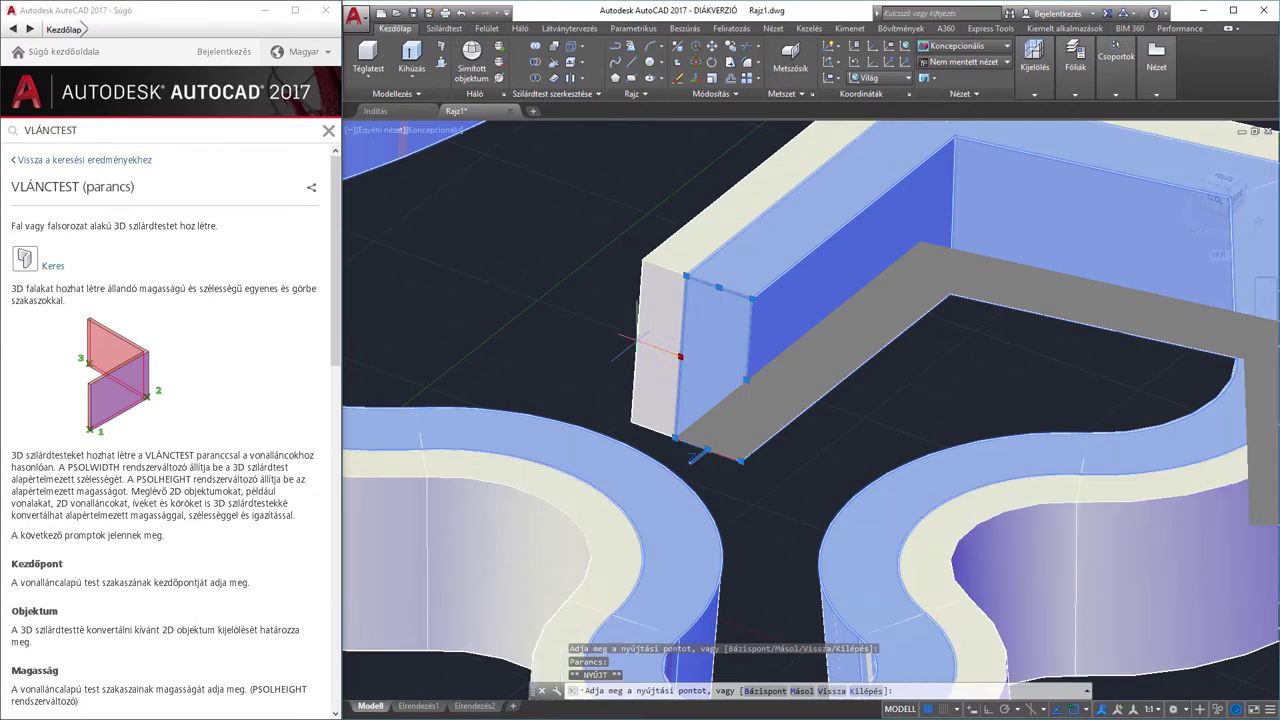
scroll(640, 342, "down", 1)
scroll(640, 342, "down", 1)
scroll(620, 355, "down", 1)
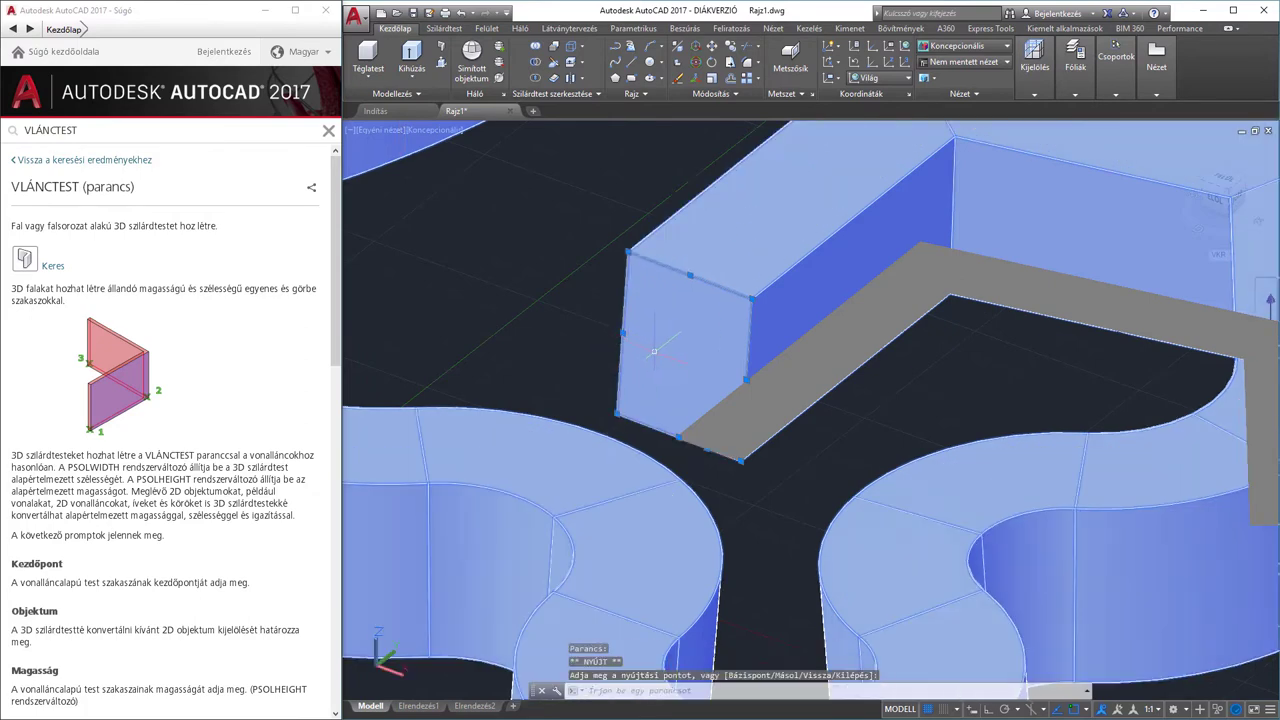
scroll(600, 372, "down", 3)
key("Escape")
Pick another profile grip, cancel the stretch, and recentre the view
mouse_move(687, 369)
middle_mouse_down()
mouse_move(617, 390)
mouse_move(592, 346)
mouse_move(592, 362)
middle_mouse_up()
left_click(590, 345)
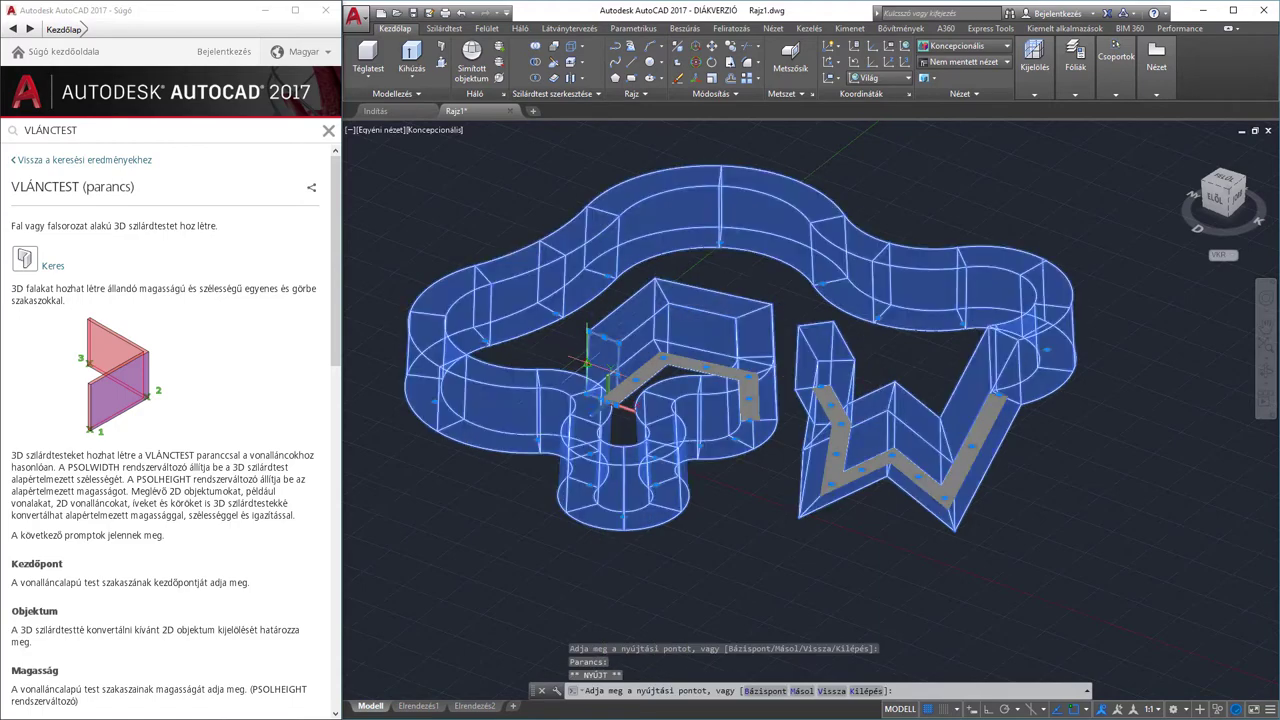
key("Escape")
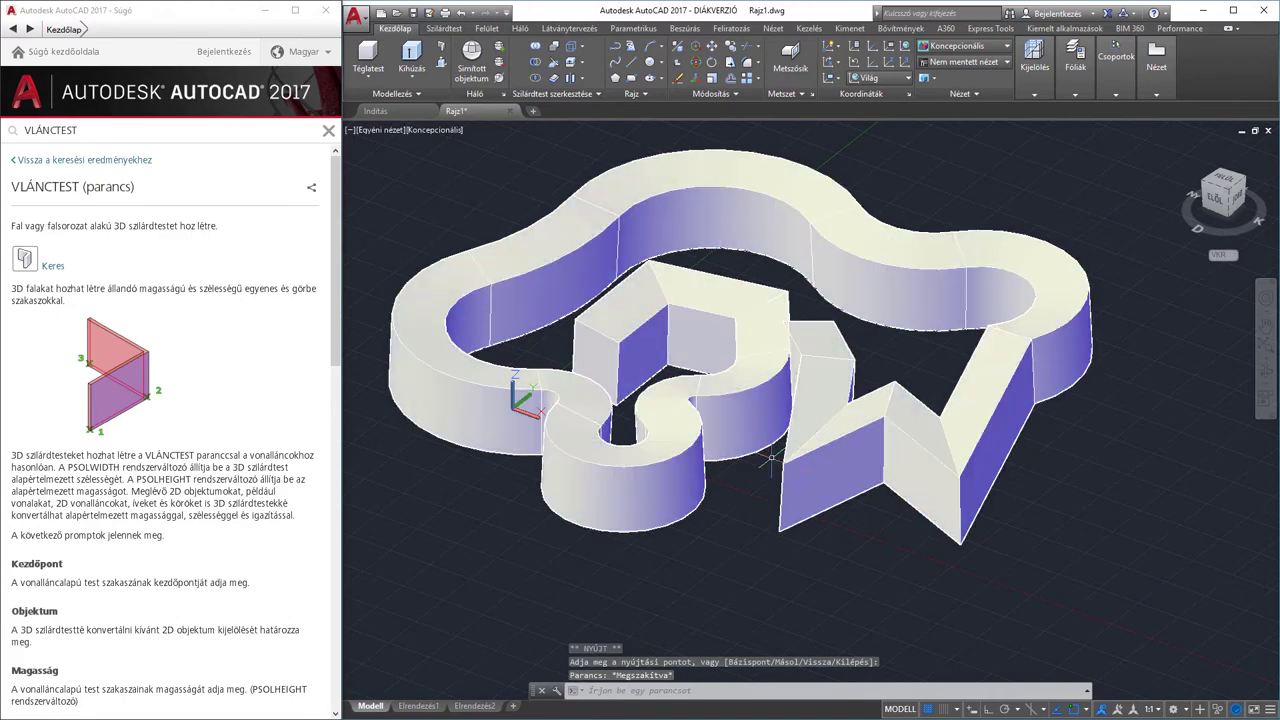
middle_click_drag(827, 450, 897, 472)
scroll(674, 387, "up", 4)
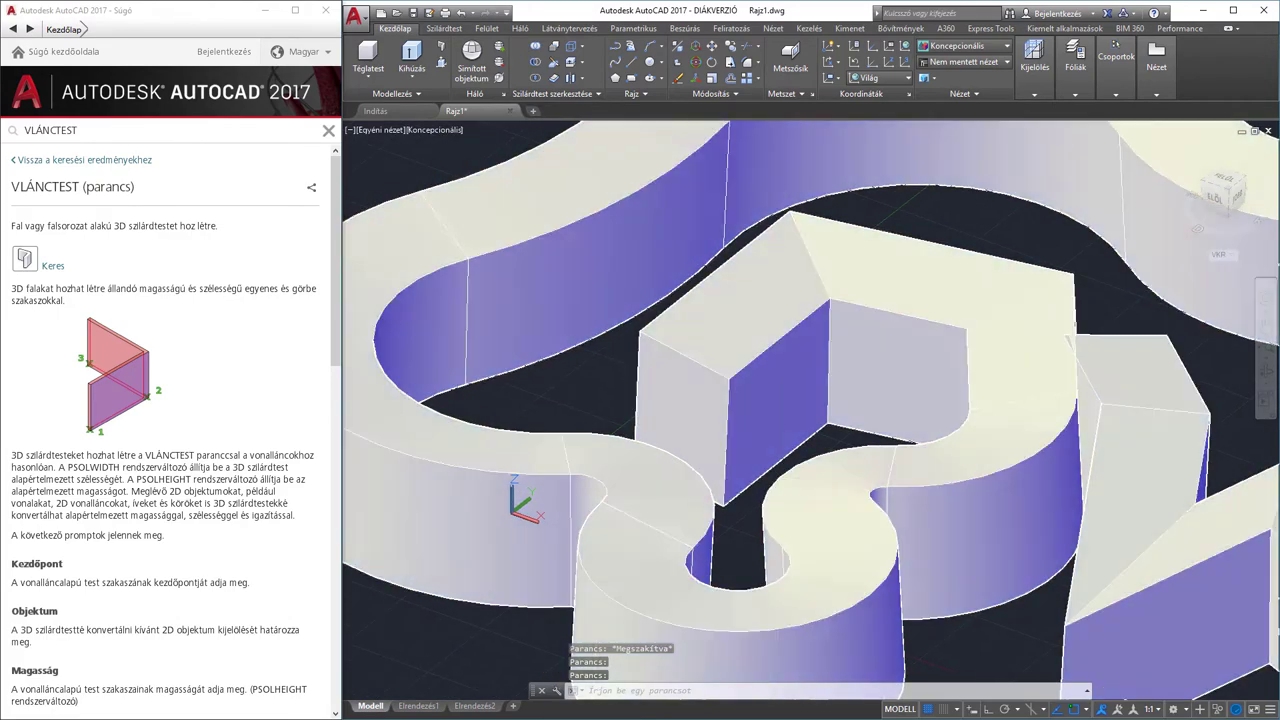
Drag a top corner grip of the end profile outward to slant the wall sides
left_click(630, 398)
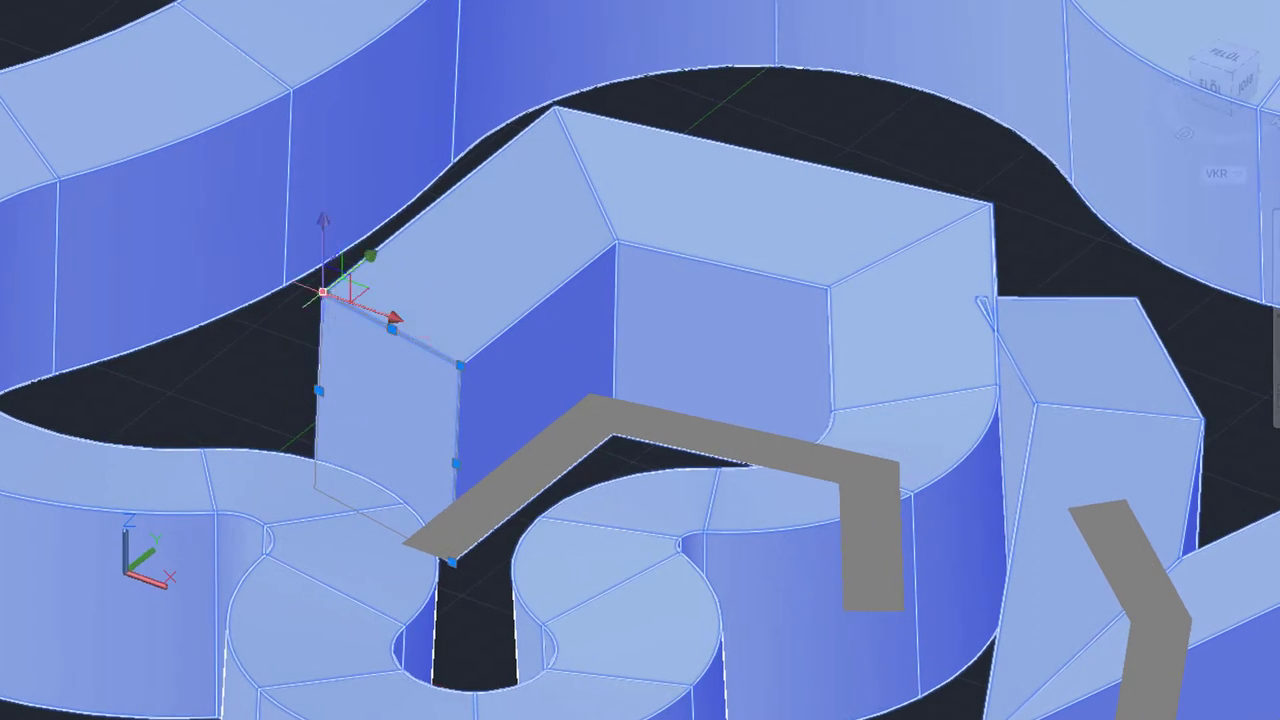
left_click(322, 292)
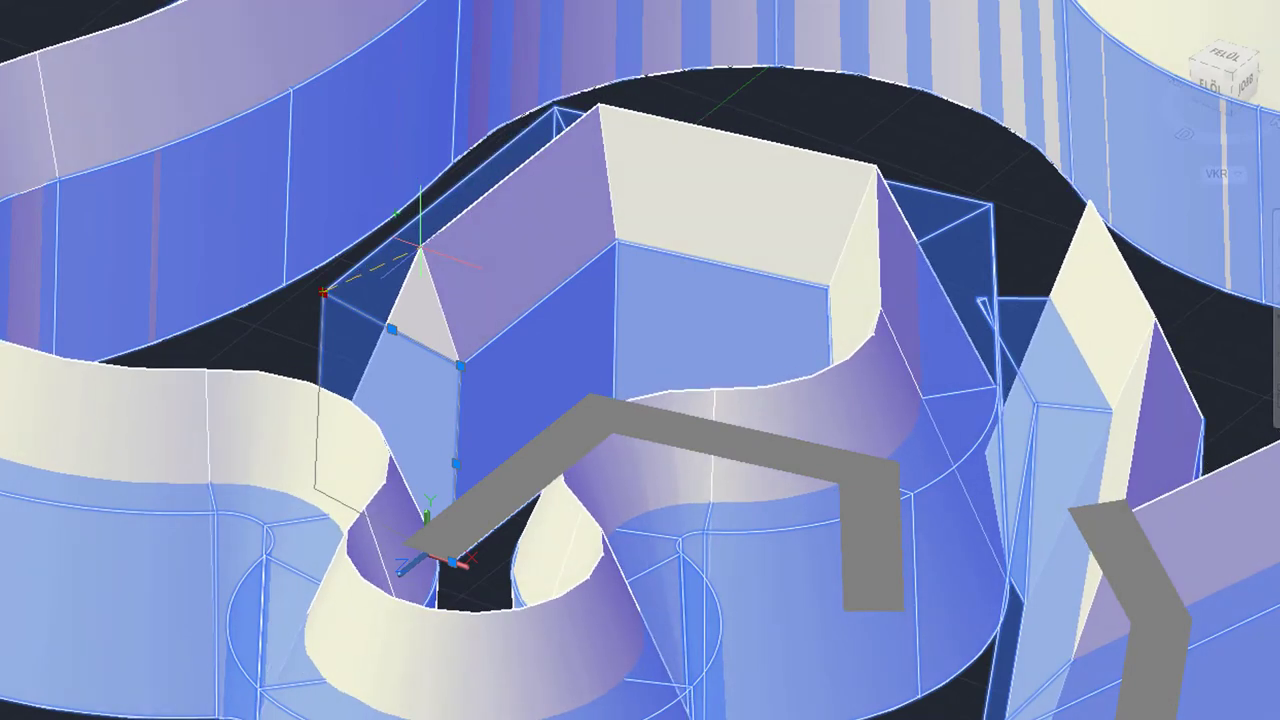
scroll(420, 245, "down", 2)
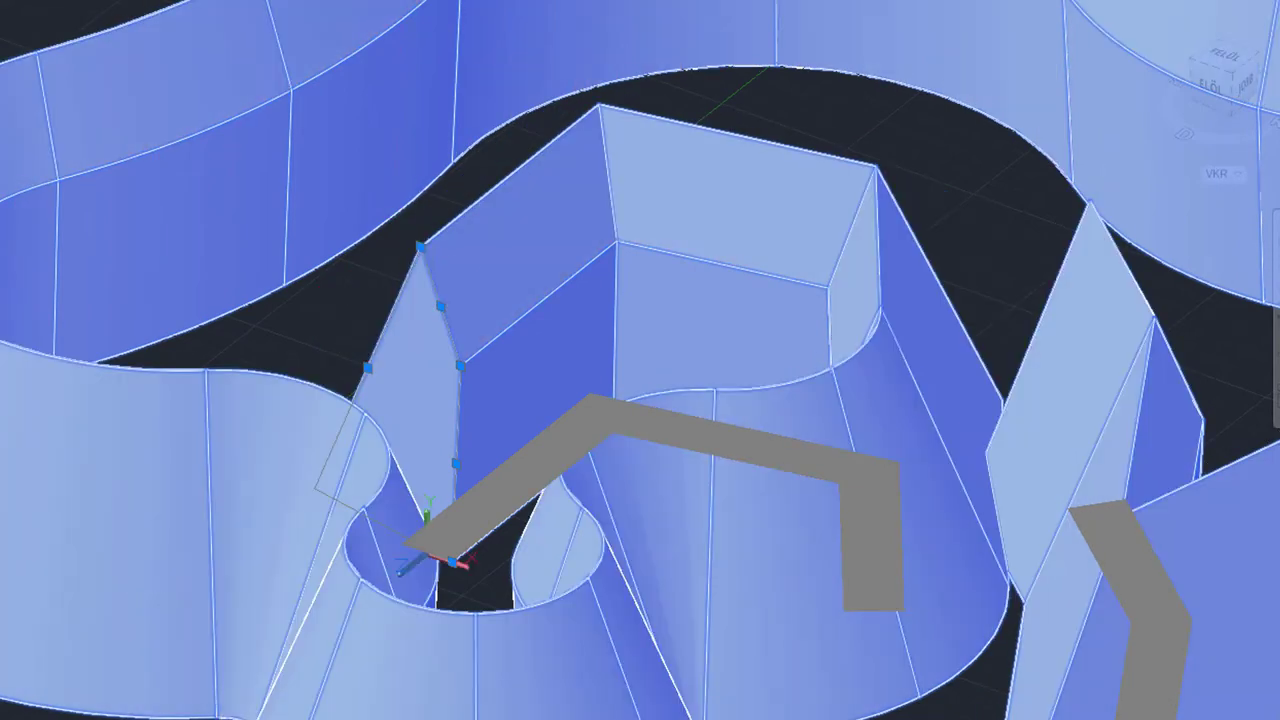
scroll(440, 225, "down", 3)
key("Escape")
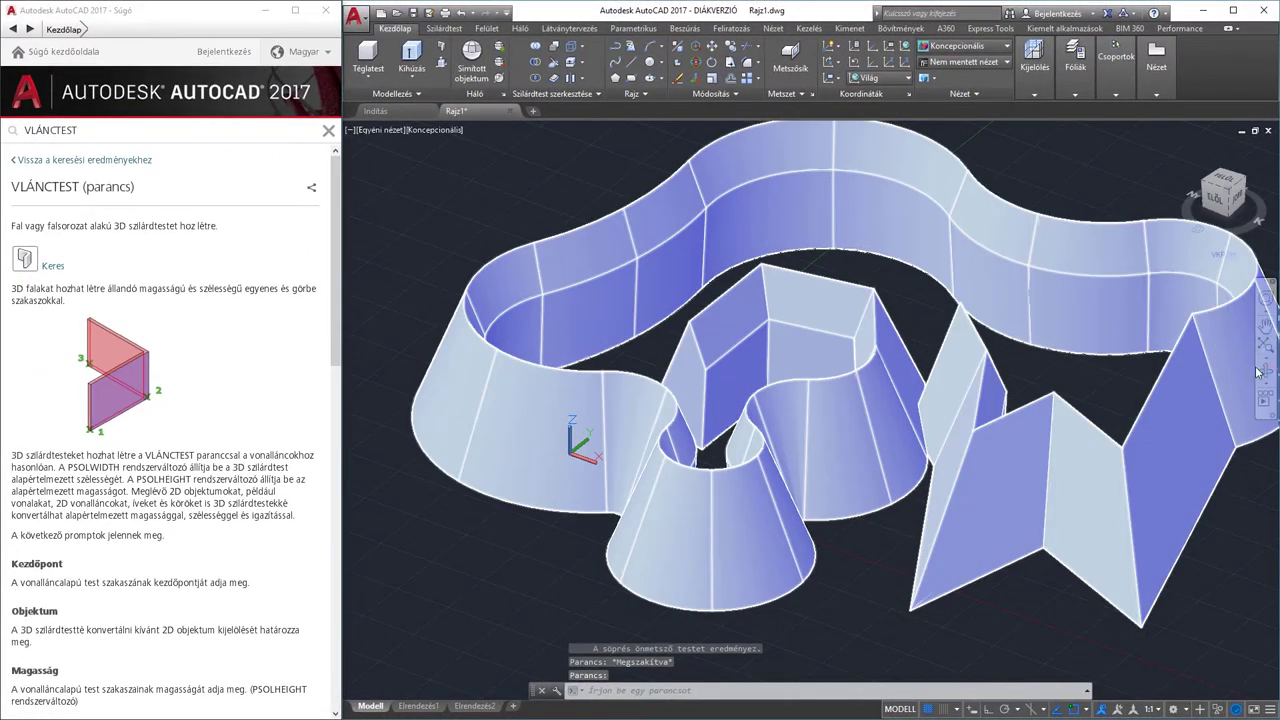
left_click(1257, 372)
mouse_move(1000, 380)
left_mouse_down()
mouse_move(875, 381)
mouse_move(825, 462)
mouse_move(905, 468)
mouse_move(920, 455)
left_mouse_up()
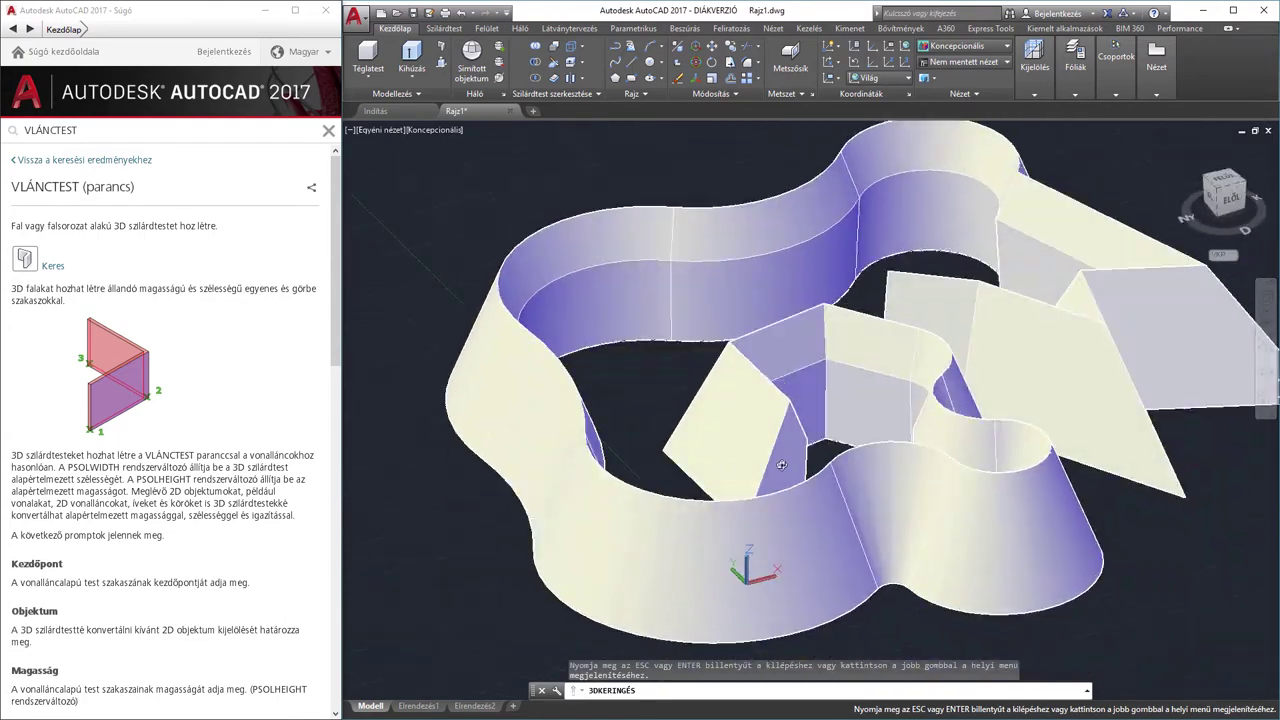
key("Escape")
scroll(920, 451, "down", 4)
scroll(920, 451, "down", 3)
scroll(920, 451, "down", 2)
scroll(812, 395, "up", 2)
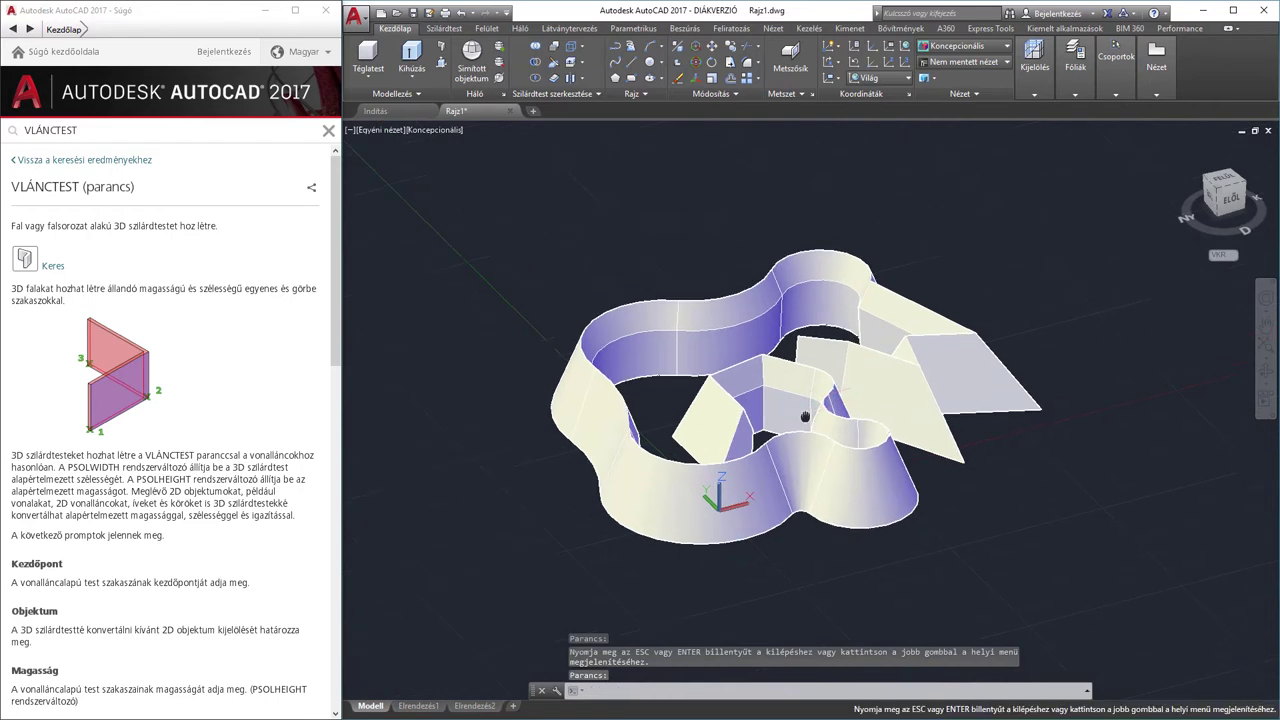
scroll(818, 403, "up", 2)
scroll(765, 428, "up", 2)
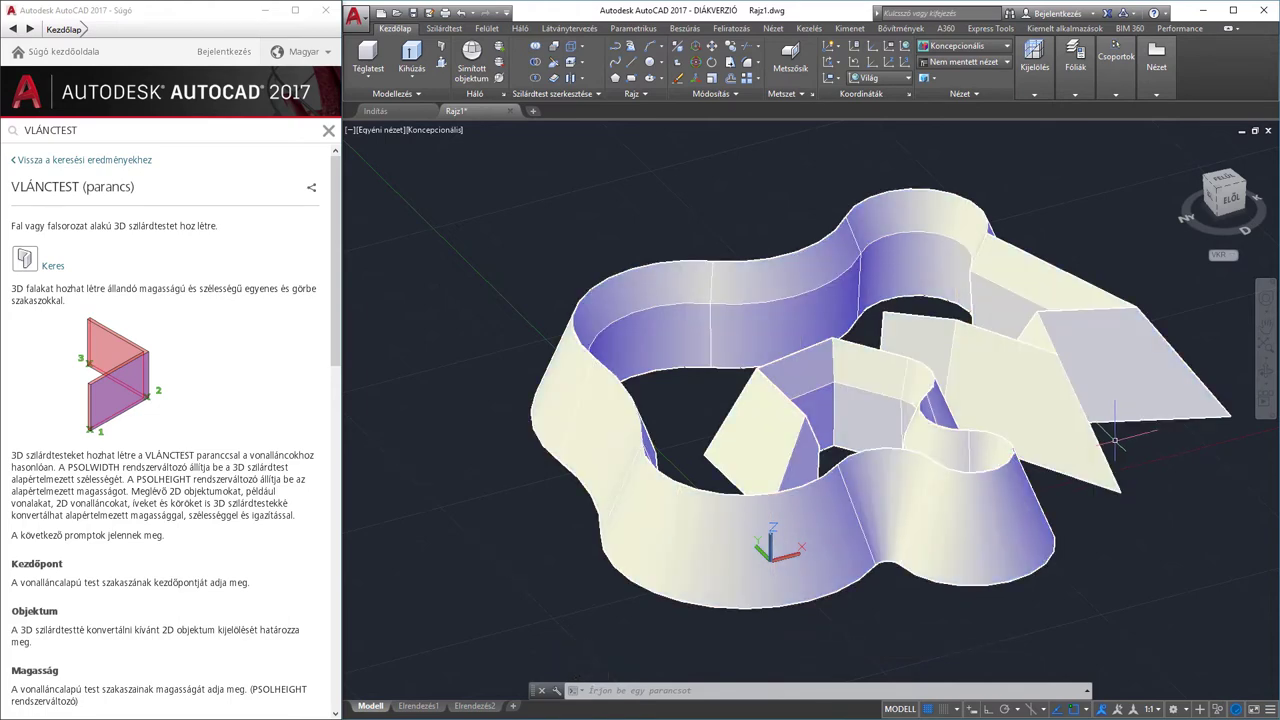
Delete the slanted polysolid wall and pan to free space
left_click(997, 435)
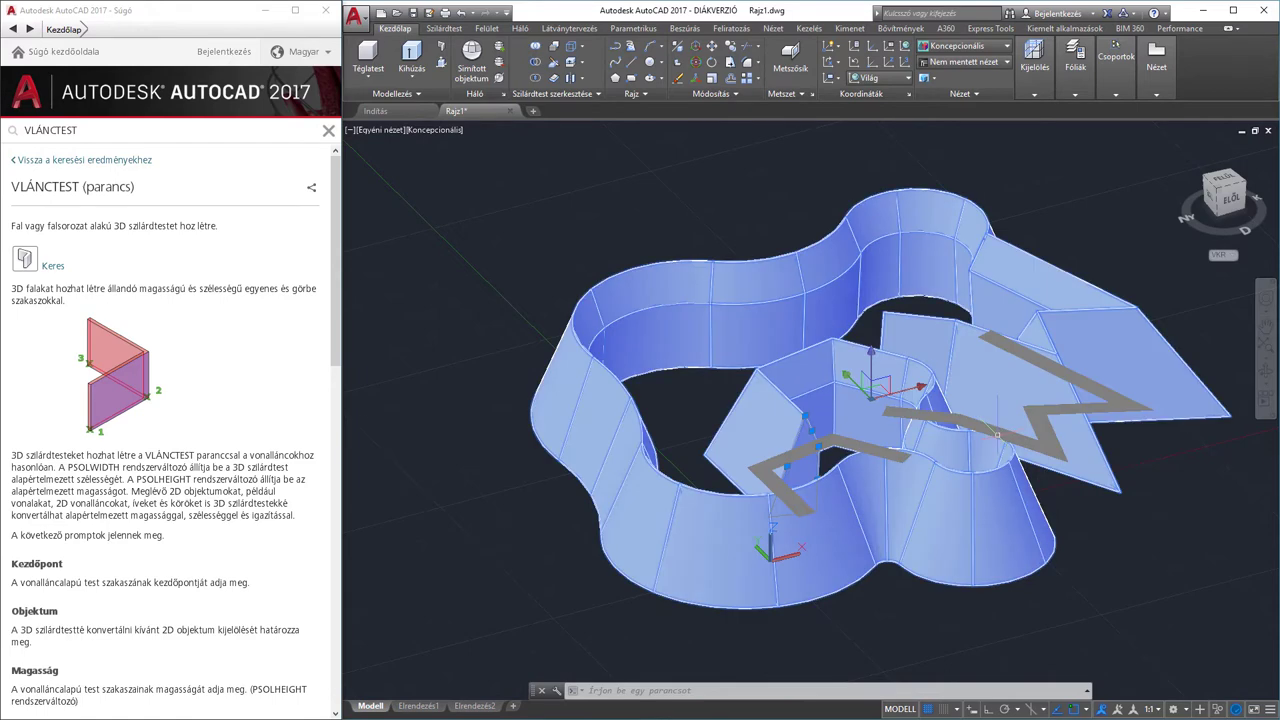
key("Delete")
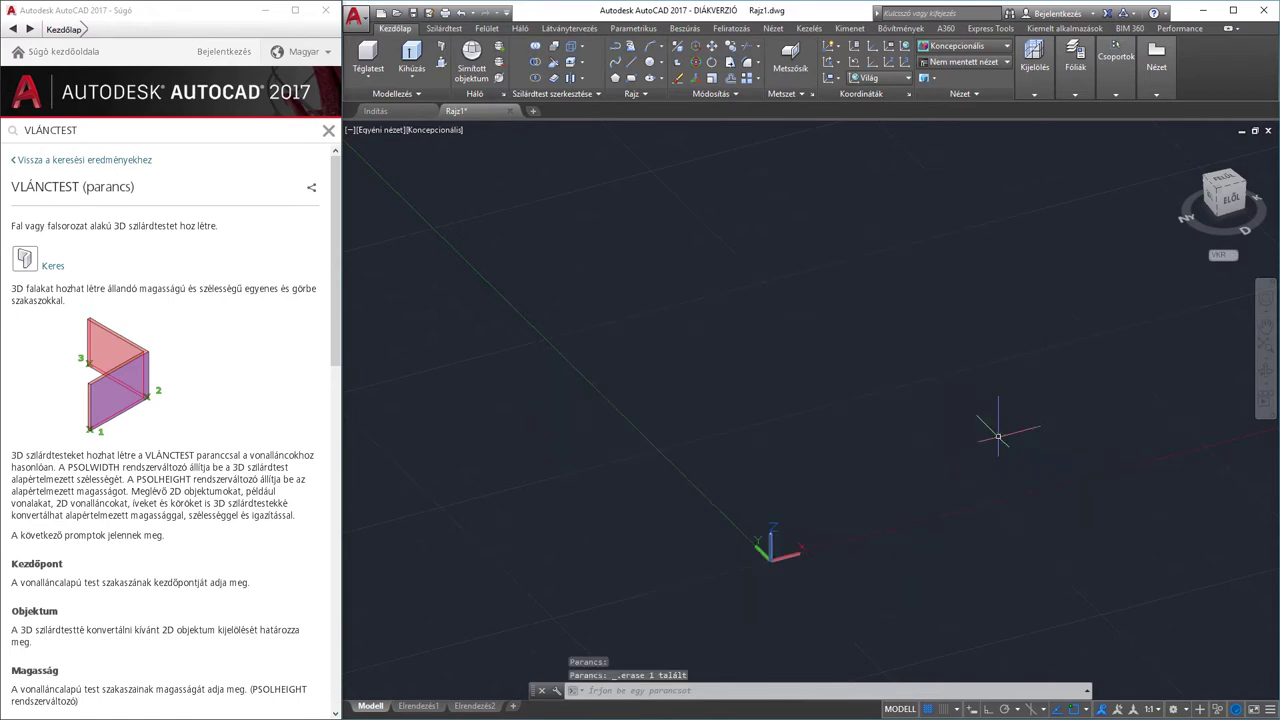
middle_click_drag(995, 436, 915, 458)
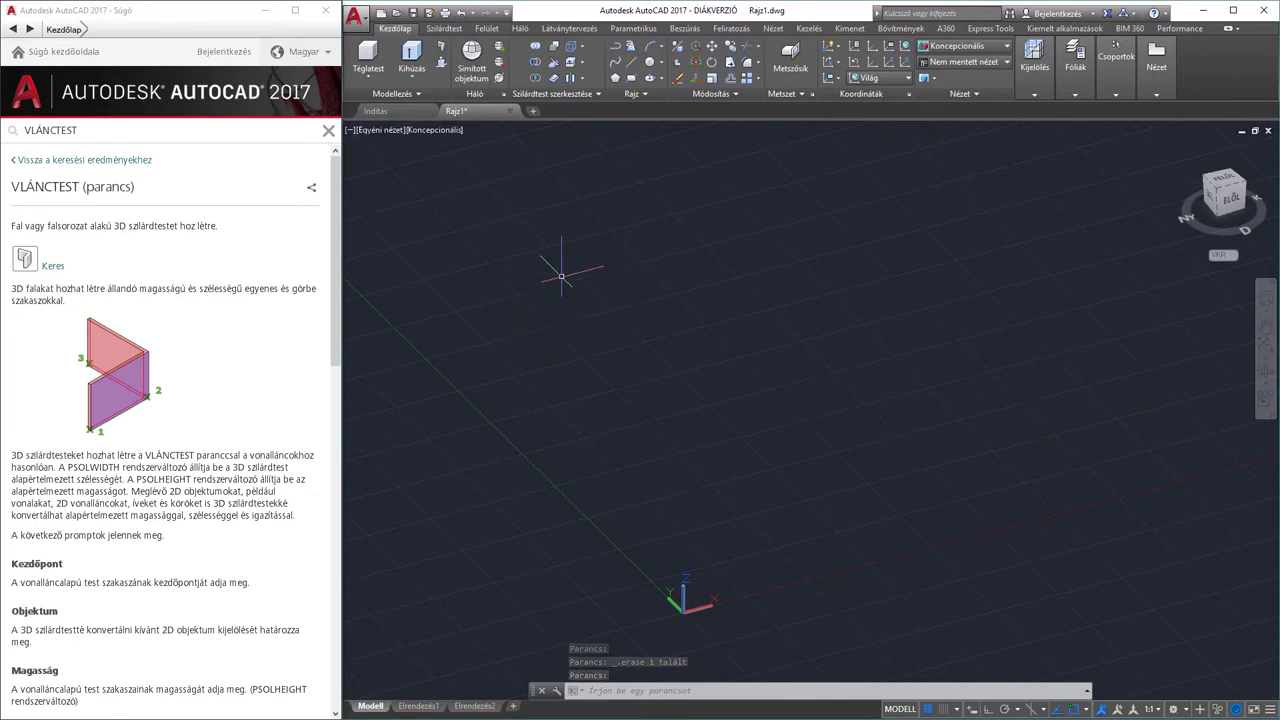
Draw a single straight line
left_click(617, 48)
left_click(607, 297)
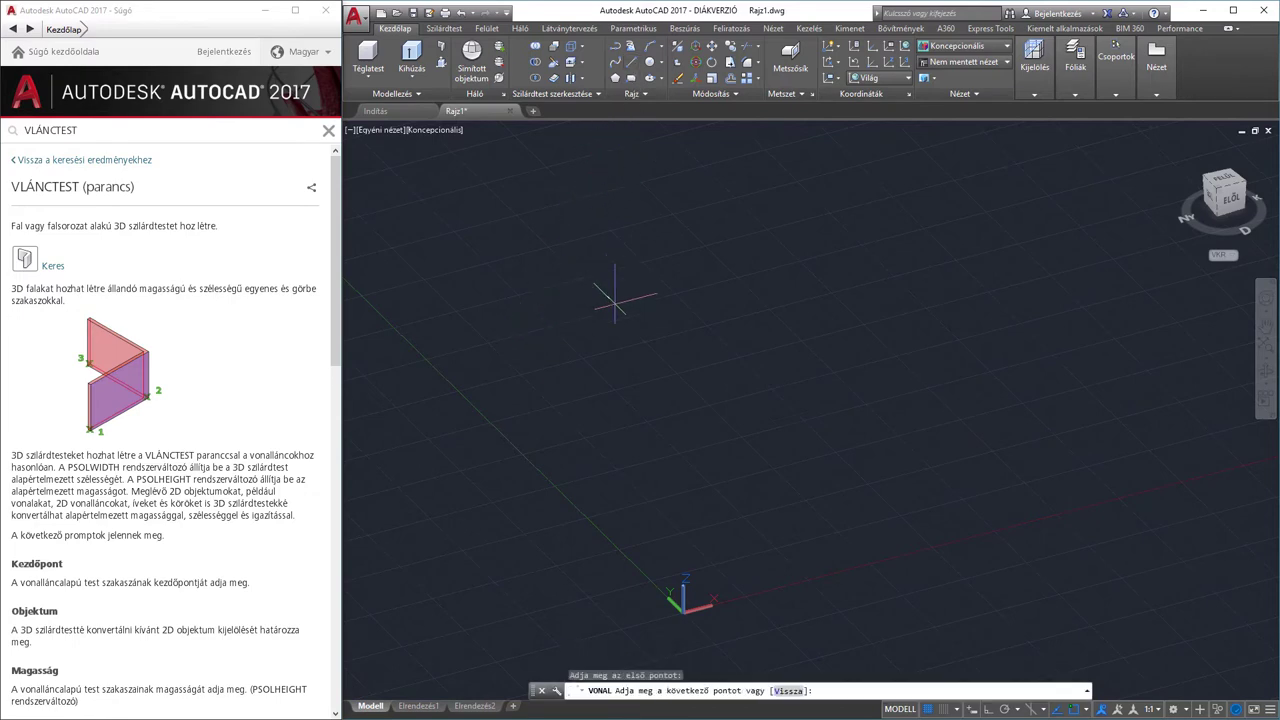
left_click(700, 404)
key("Return")
Draw a three-segment polyline with VL
type("vl")
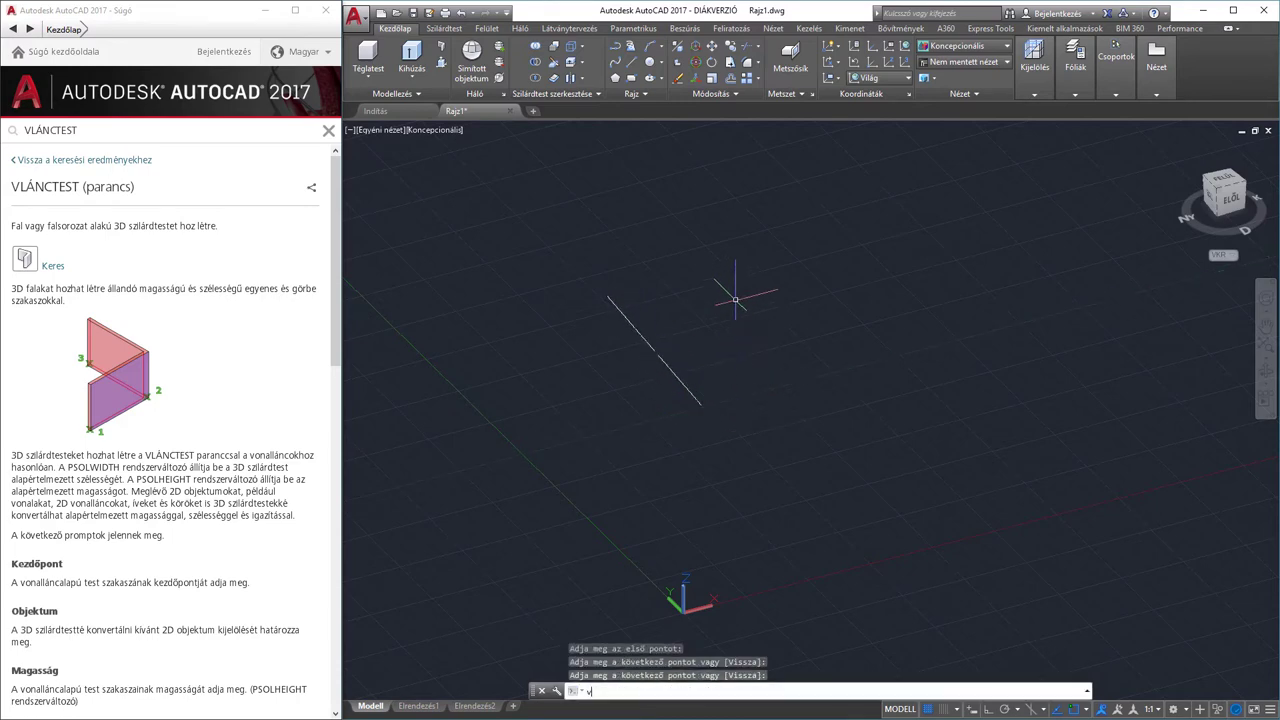
key("Return")
left_click(688, 243)
left_click(771, 275)
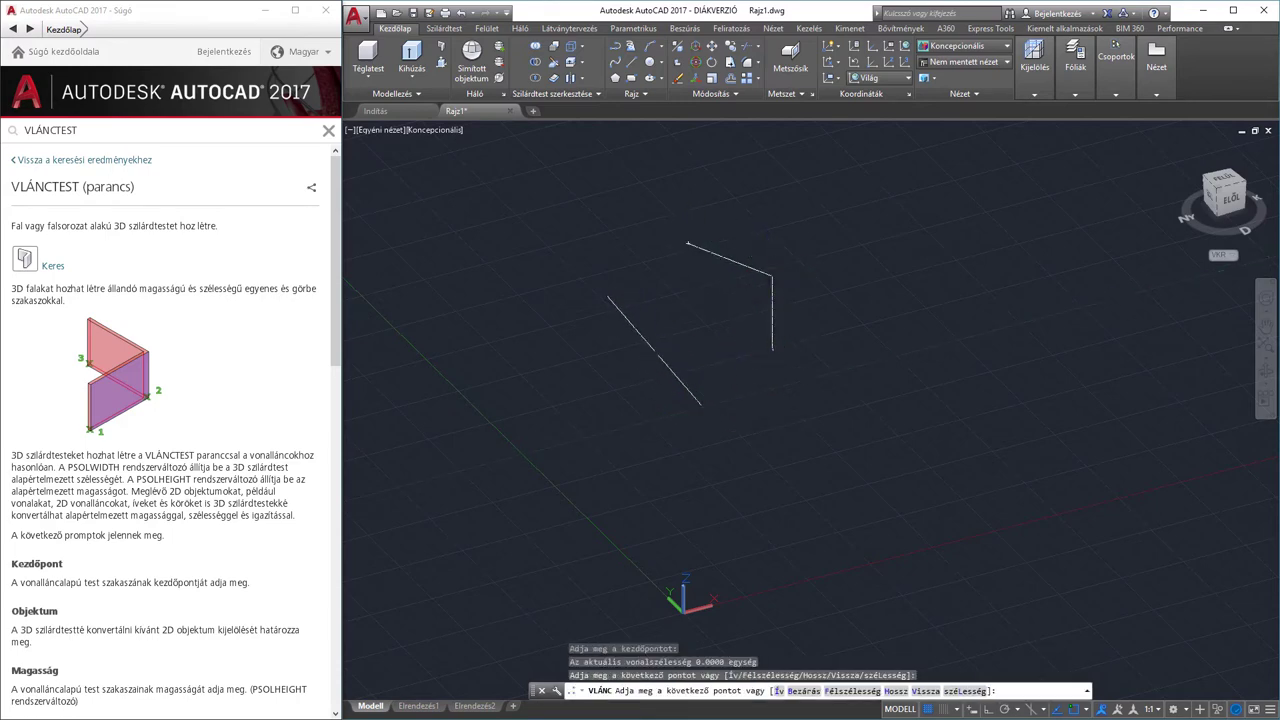
left_click(771, 350)
left_click(839, 397)
key("Return")
Draw a circle, accepting the default radius
left_click(651, 62)
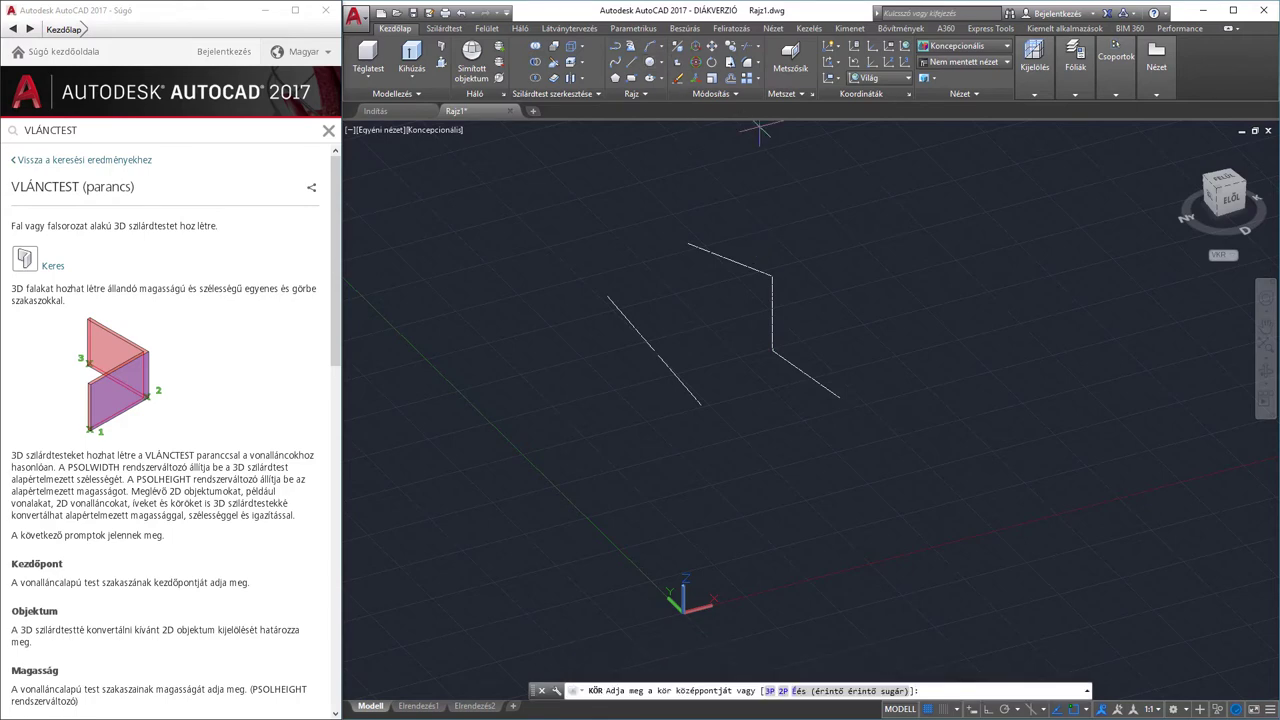
left_click(853, 222)
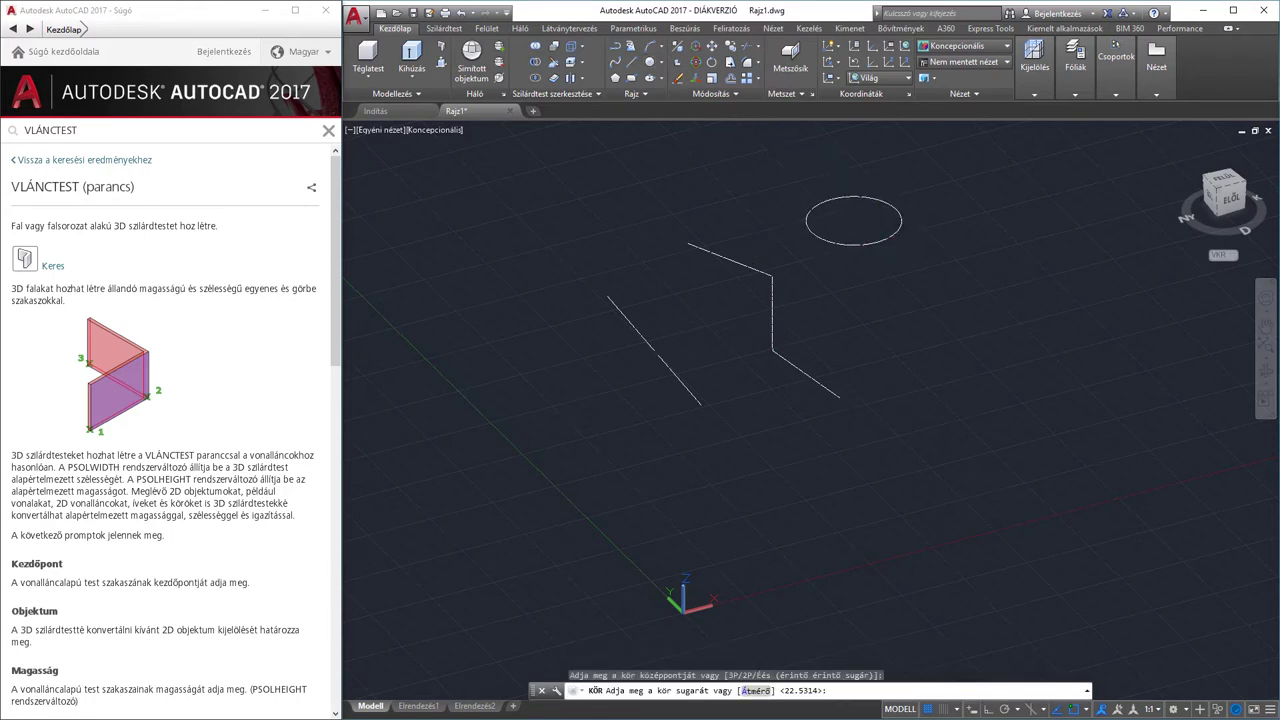
key("Return")
Draw a three-point arc beside the circle
left_click(651, 47)
left_click(950, 290)
left_click(1040, 340)
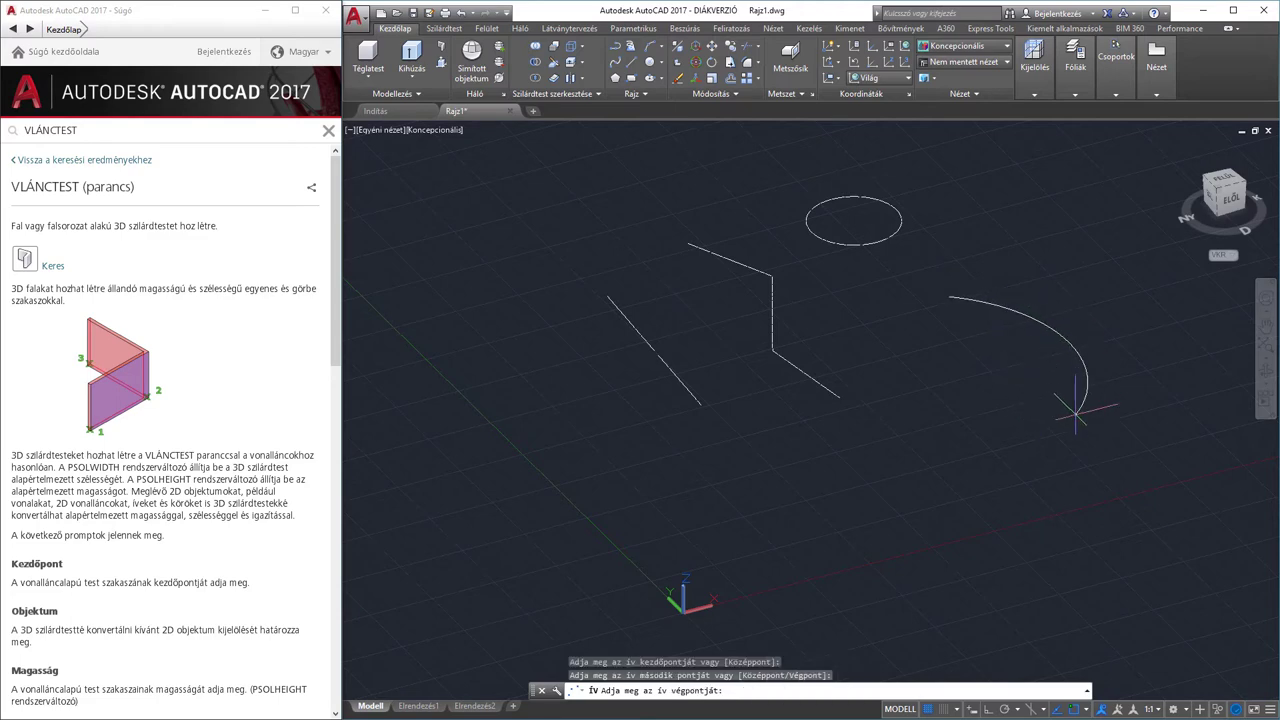
left_click(1088, 418)
key("Return")
mouse_move(874, 345)
middle_mouse_down()
mouse_move(789, 345)
mouse_move(831, 375)
middle_mouse_up()
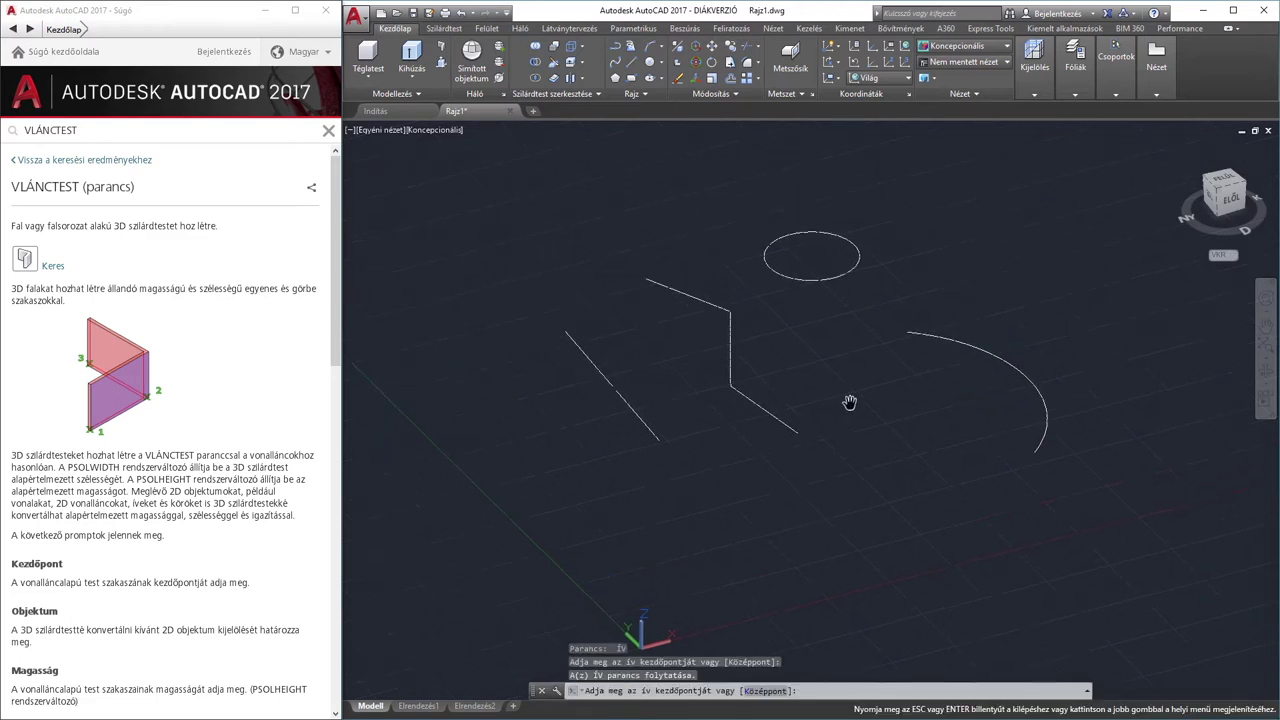
scroll(831, 375, "up", 2)
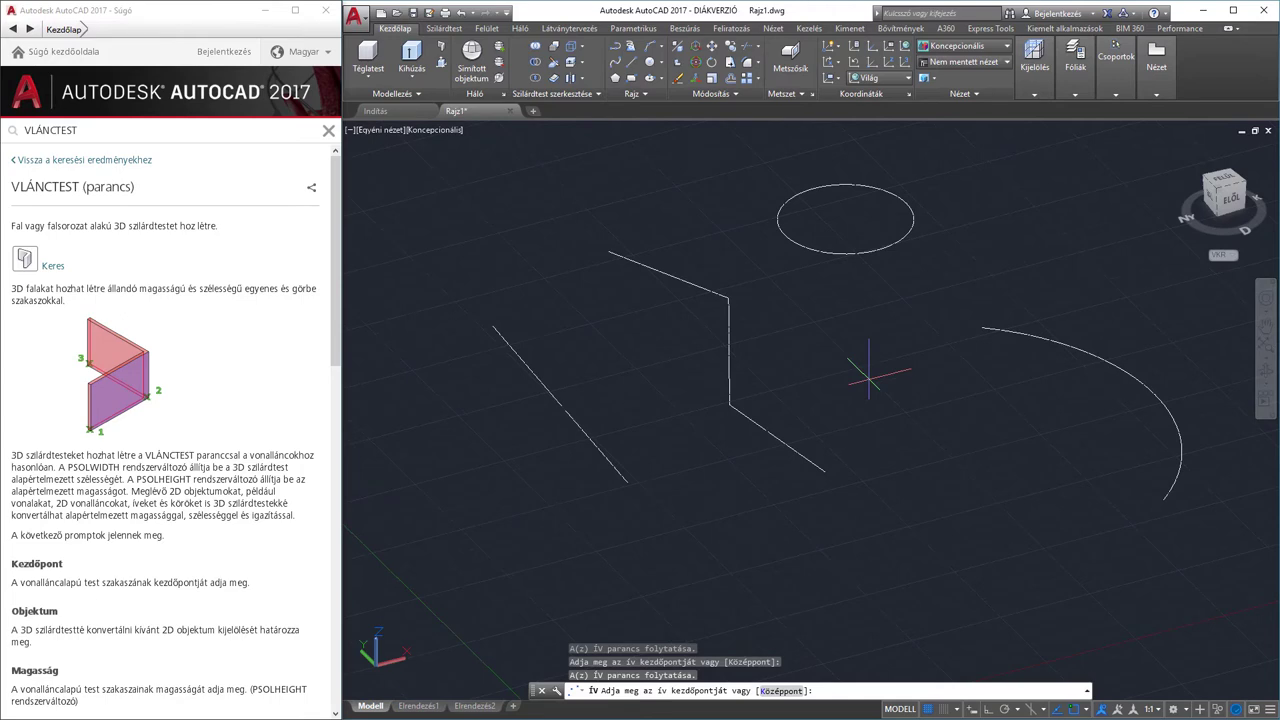
Restart VLÁNCTEST with height 40 and width 25, then choose the Objektum option
type("vlán")
key("Escape")
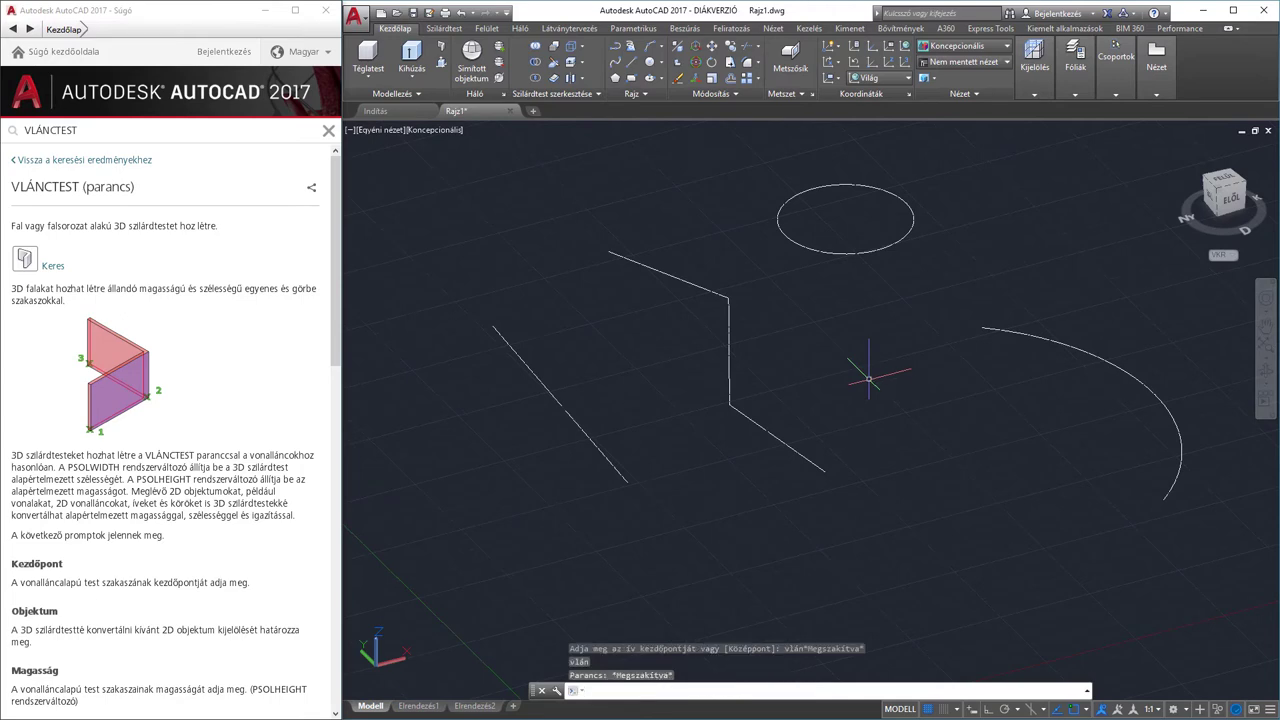
type("án")
key("Return")
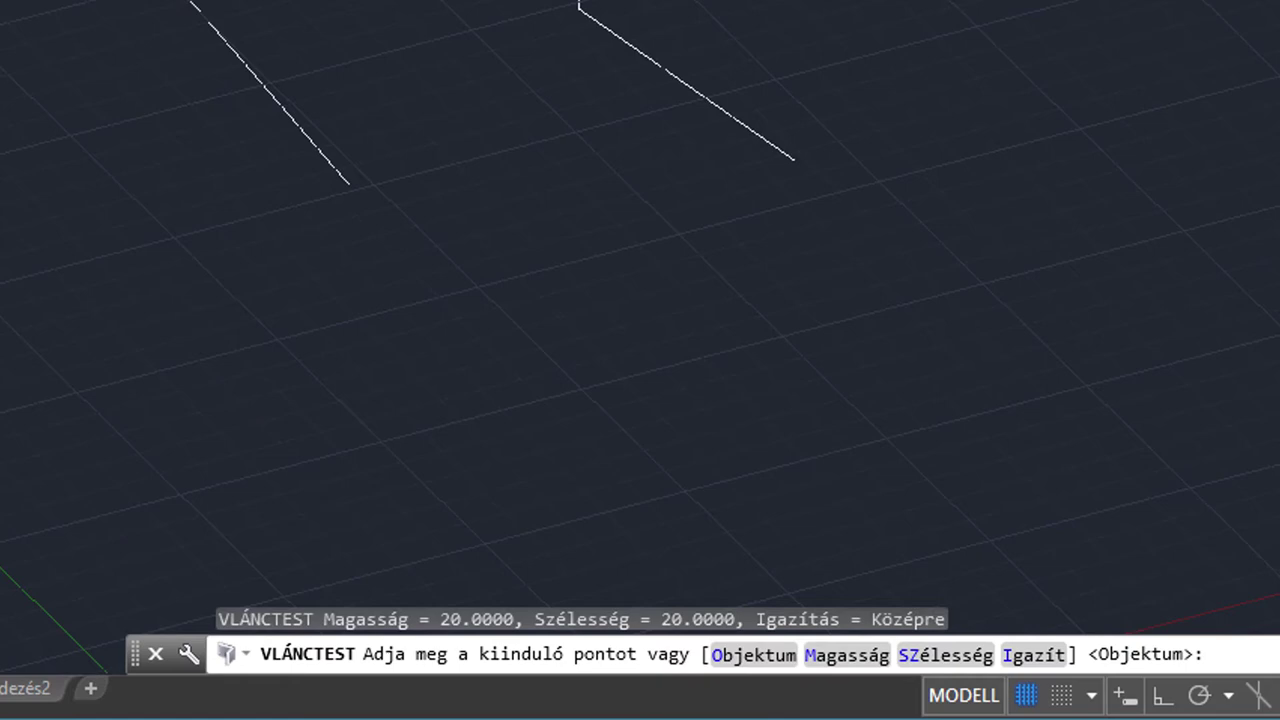
left_click(845, 657)
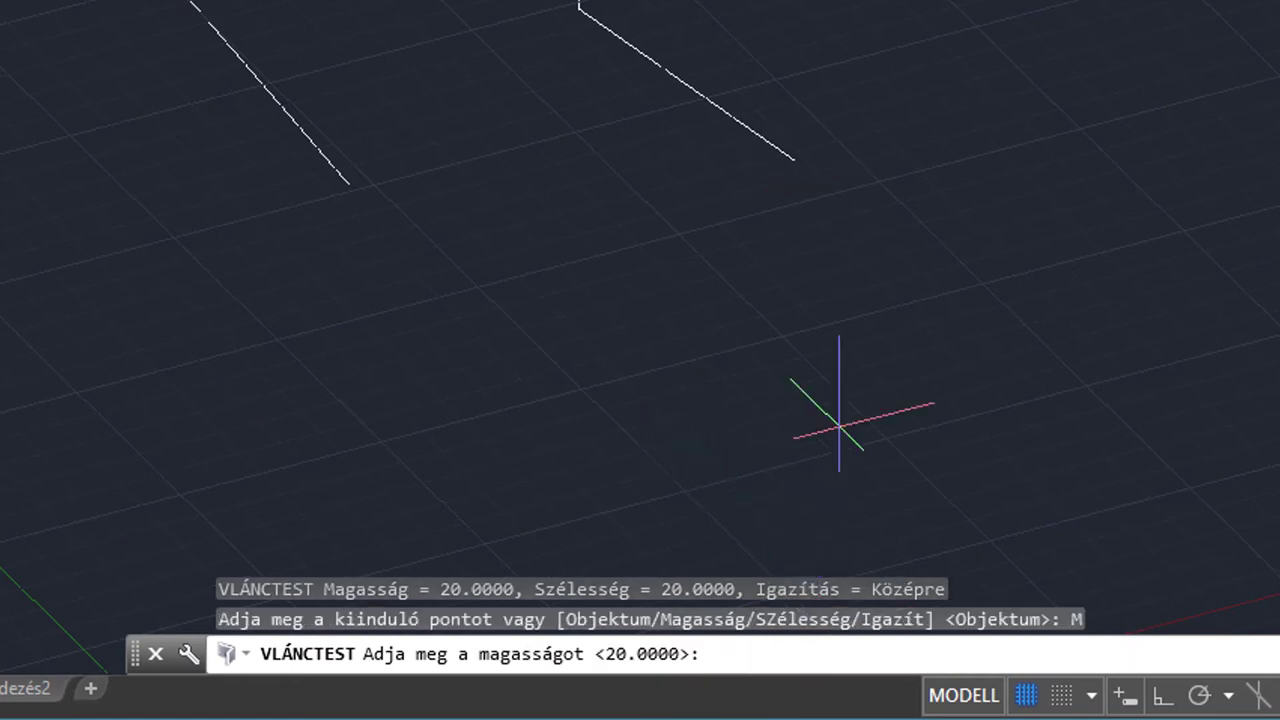
type("40")
key("Return")
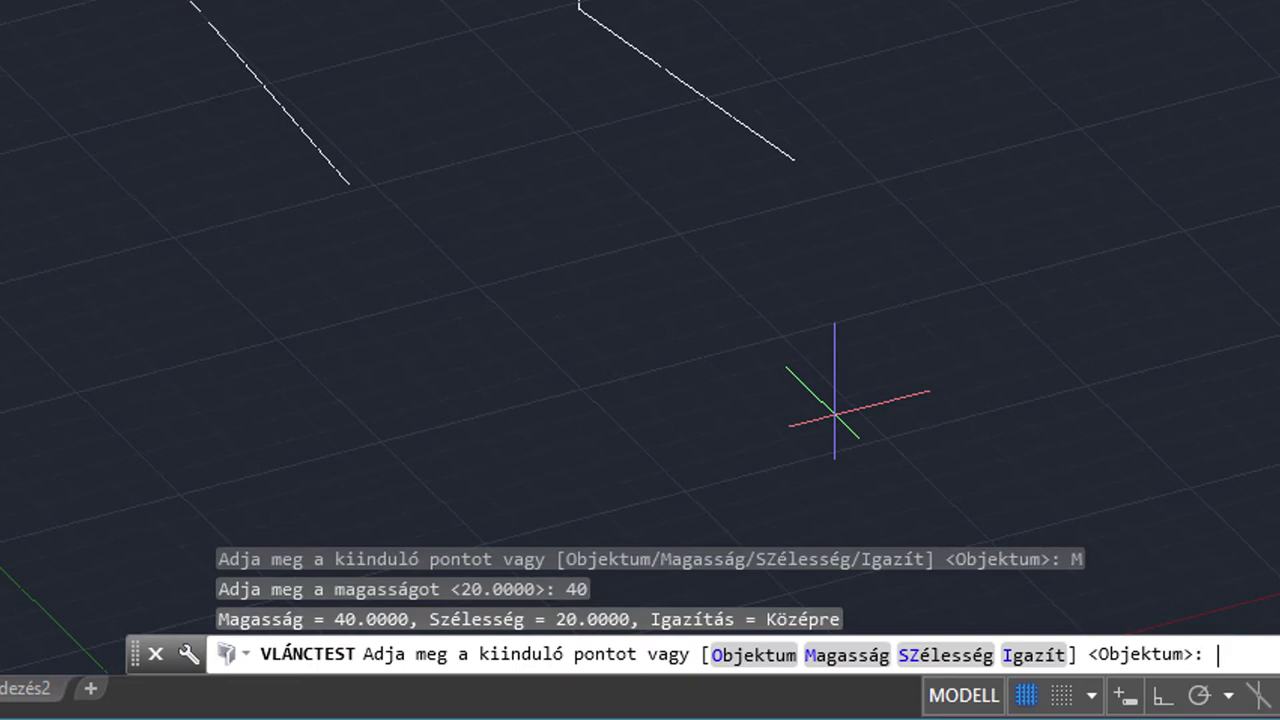
left_click(937, 662)
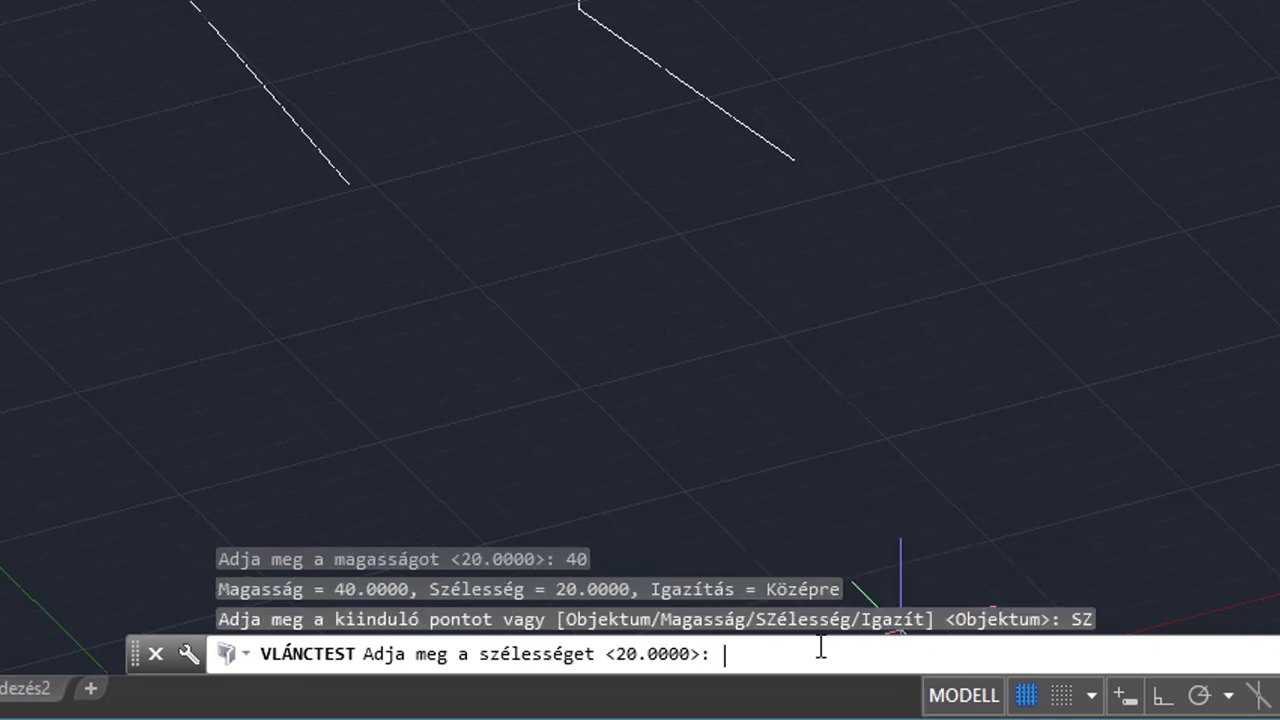
type("25")
key("Return")
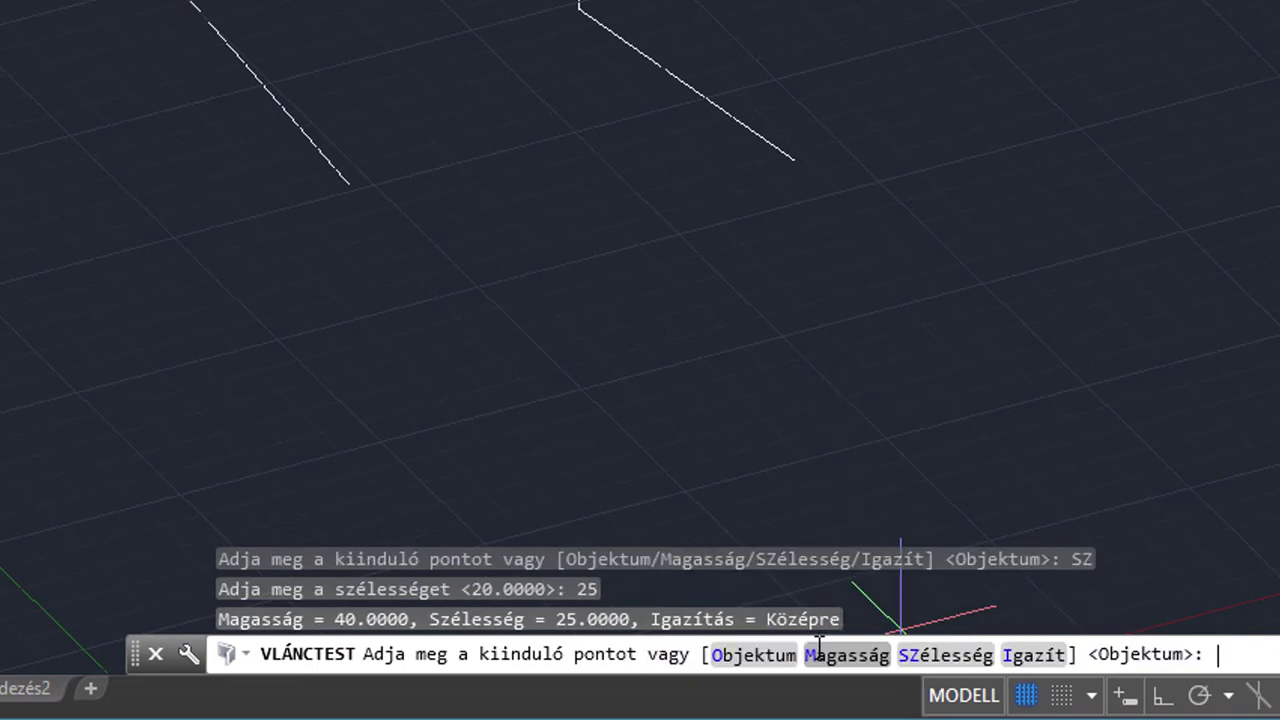
left_click(749, 664)
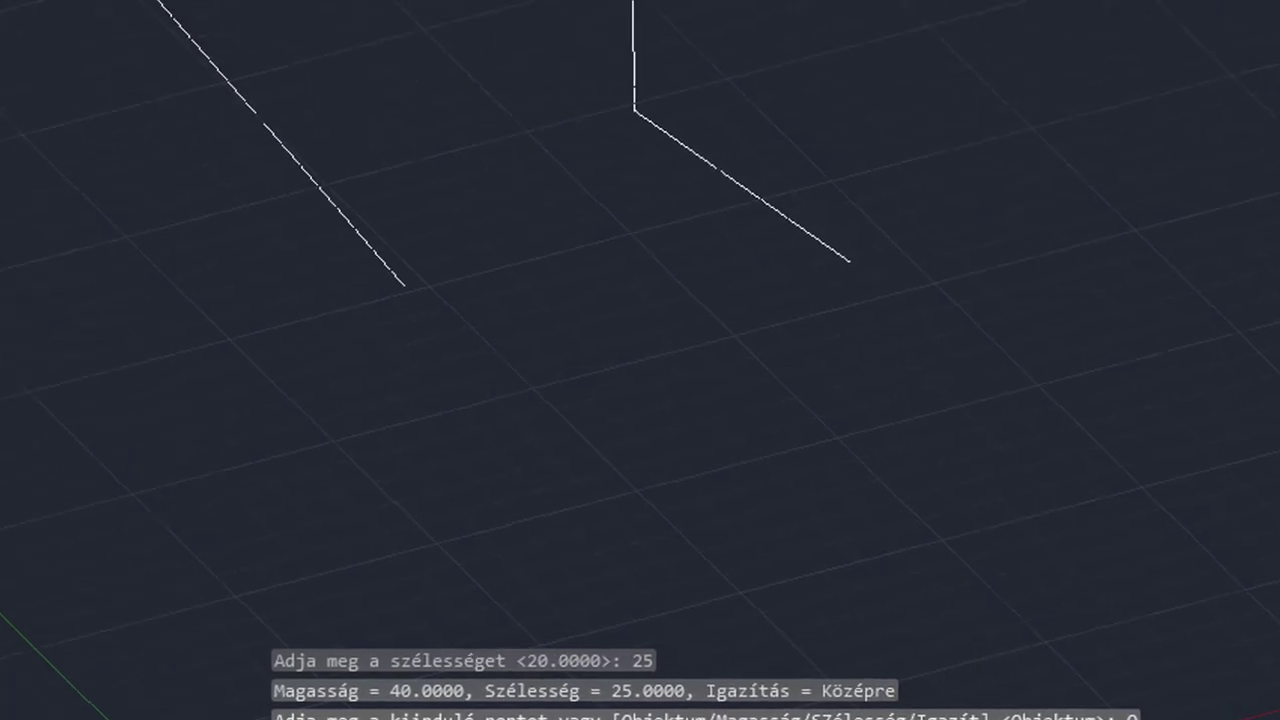
Convert the straight line into a 40-high, 25-wide polysolid bar and select it
left_click(544, 547)
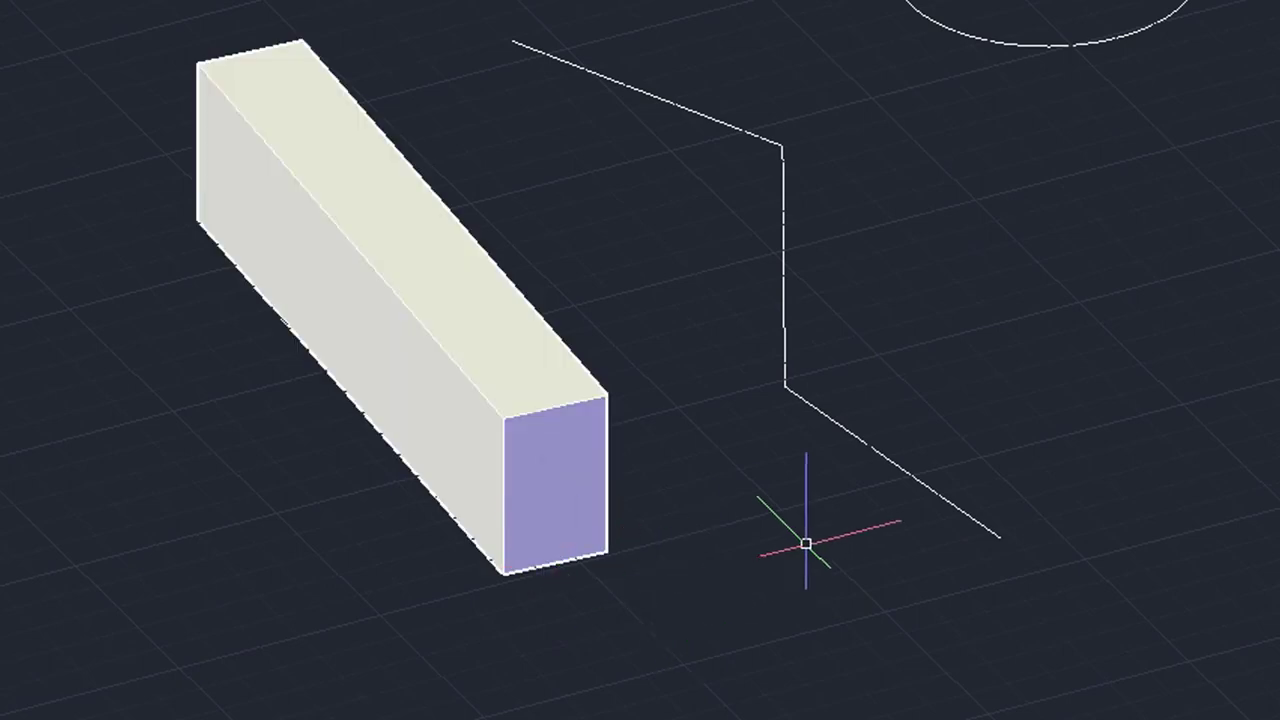
middle_click_drag(806, 545, 814, 626)
left_click(536, 493)
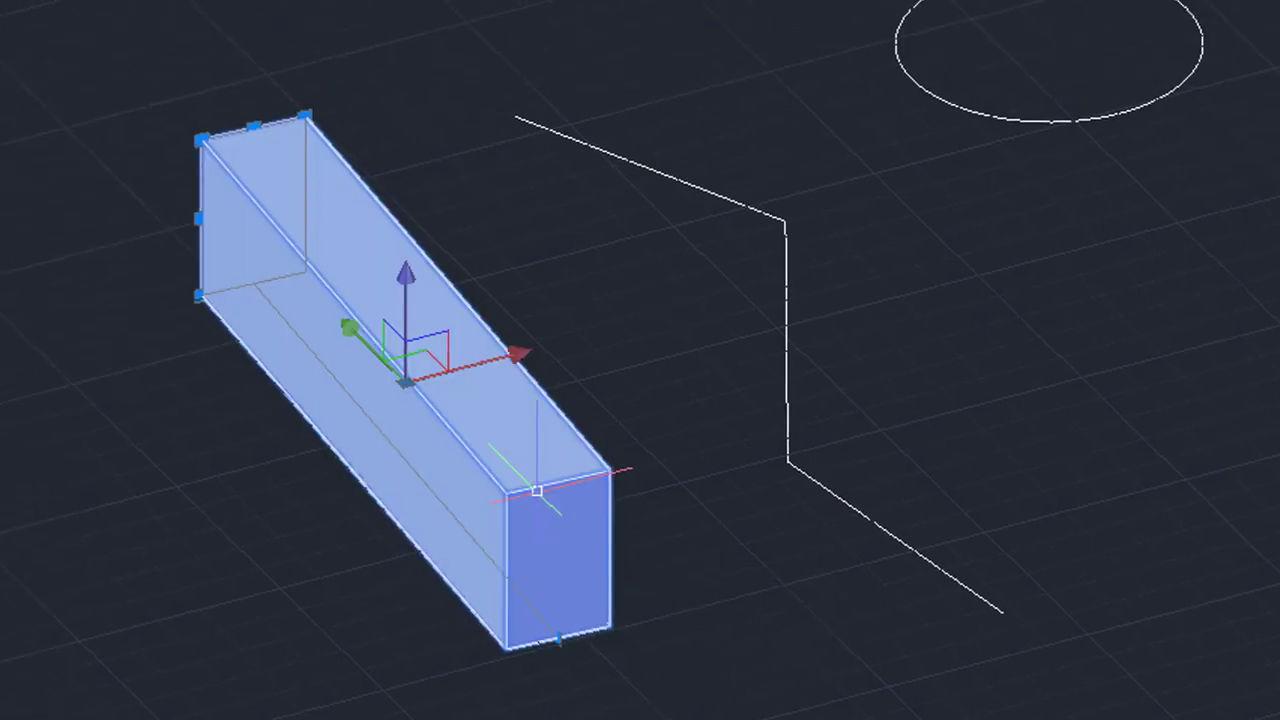
Try stretching the bar from its bottom corner grip, then cancel and deselect it
scroll(583, 494, "up", 2)
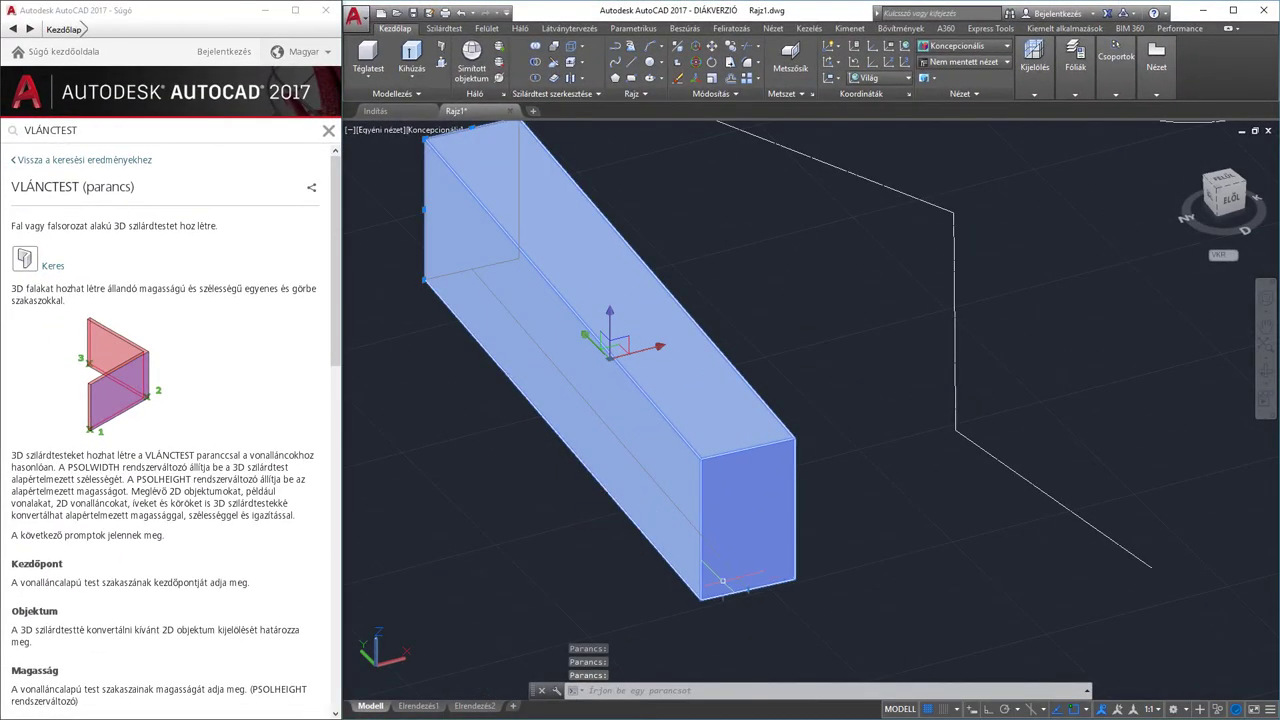
left_click(748, 592)
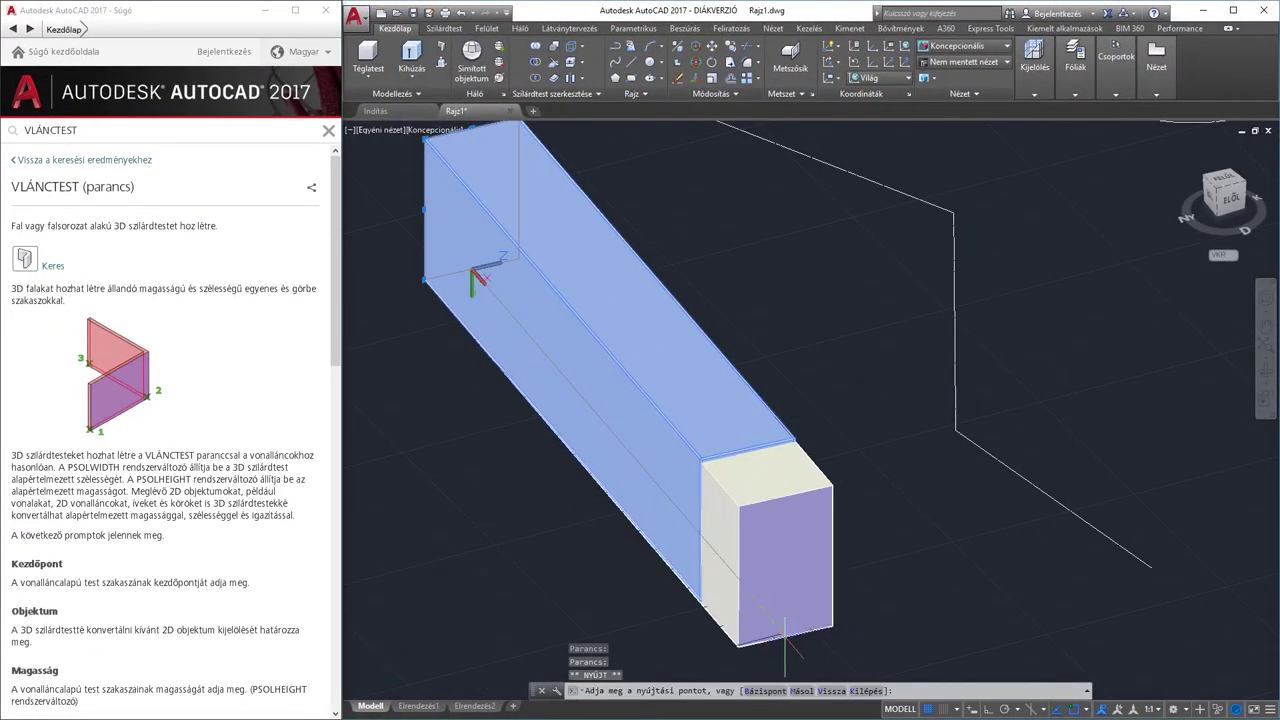
scroll(757, 585, "down", 2)
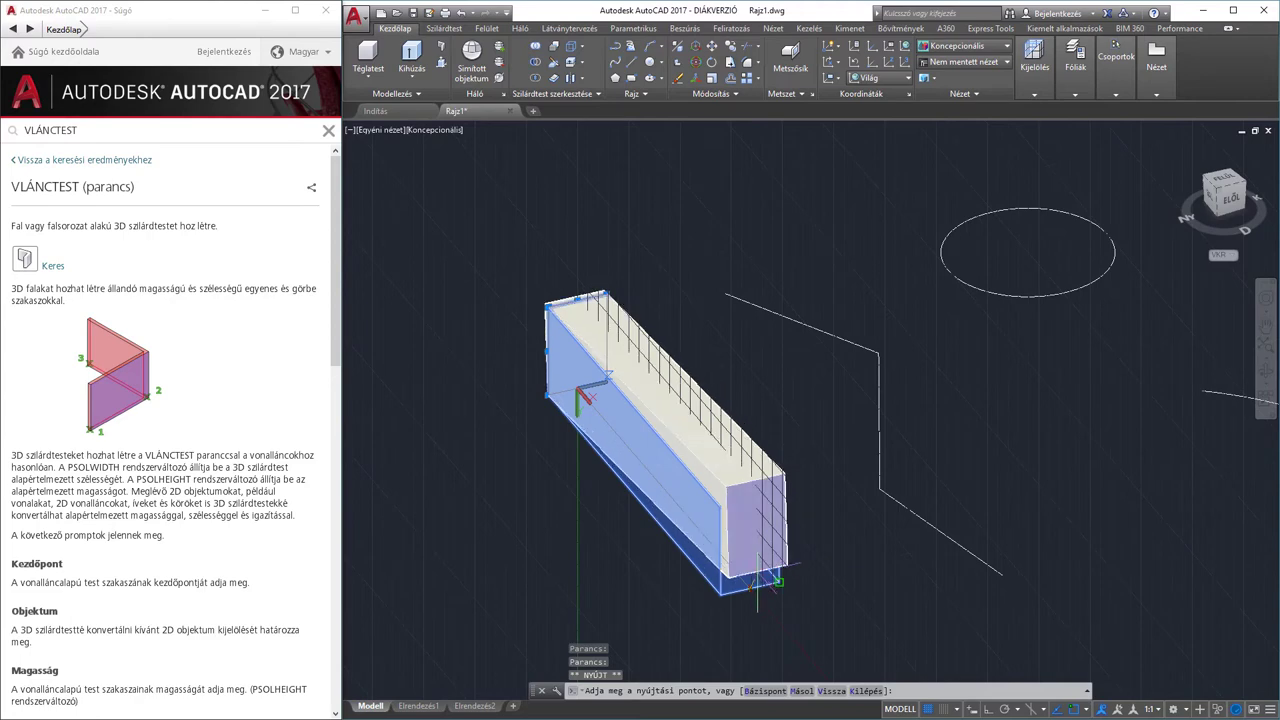
key("Escape")
key("Escape")
scroll(627, 423, "down", 3)
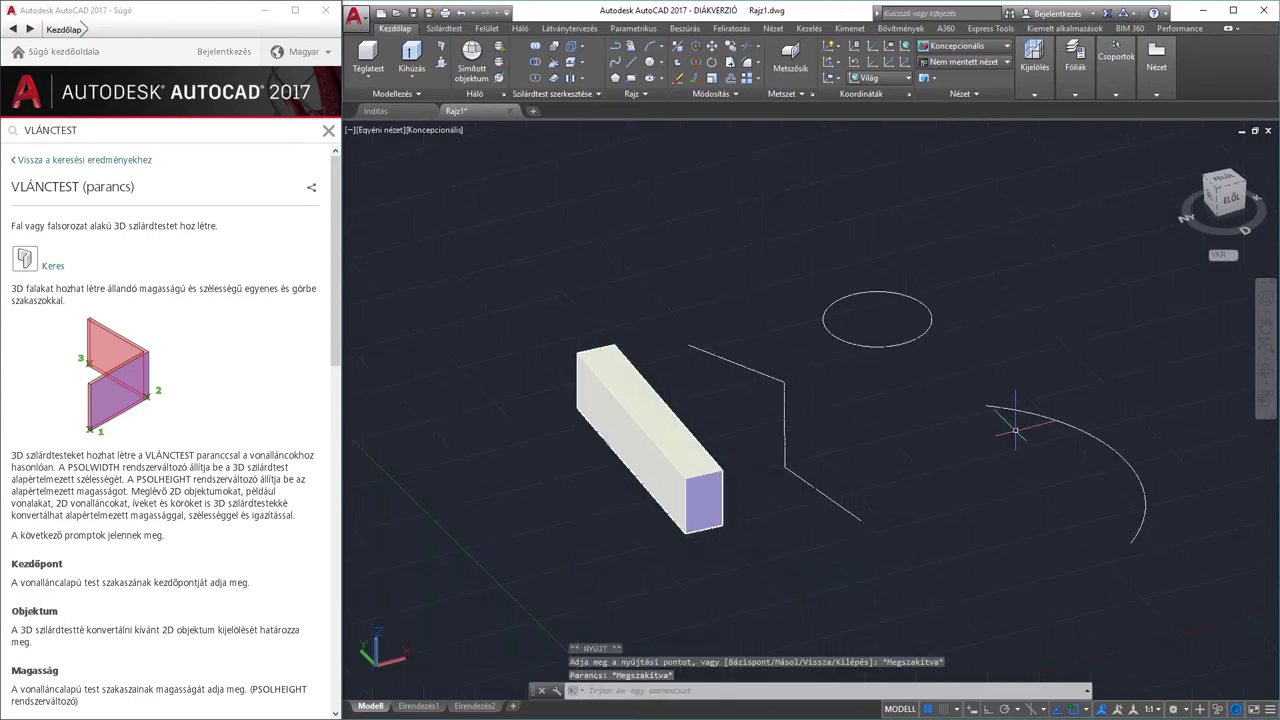
Orbit the view to look at the wall solid from the back
left_click(1265, 375)
left_click_drag(641, 420, 855, 418)
key("Escape")
scroll(1050, 520, "up", 2)
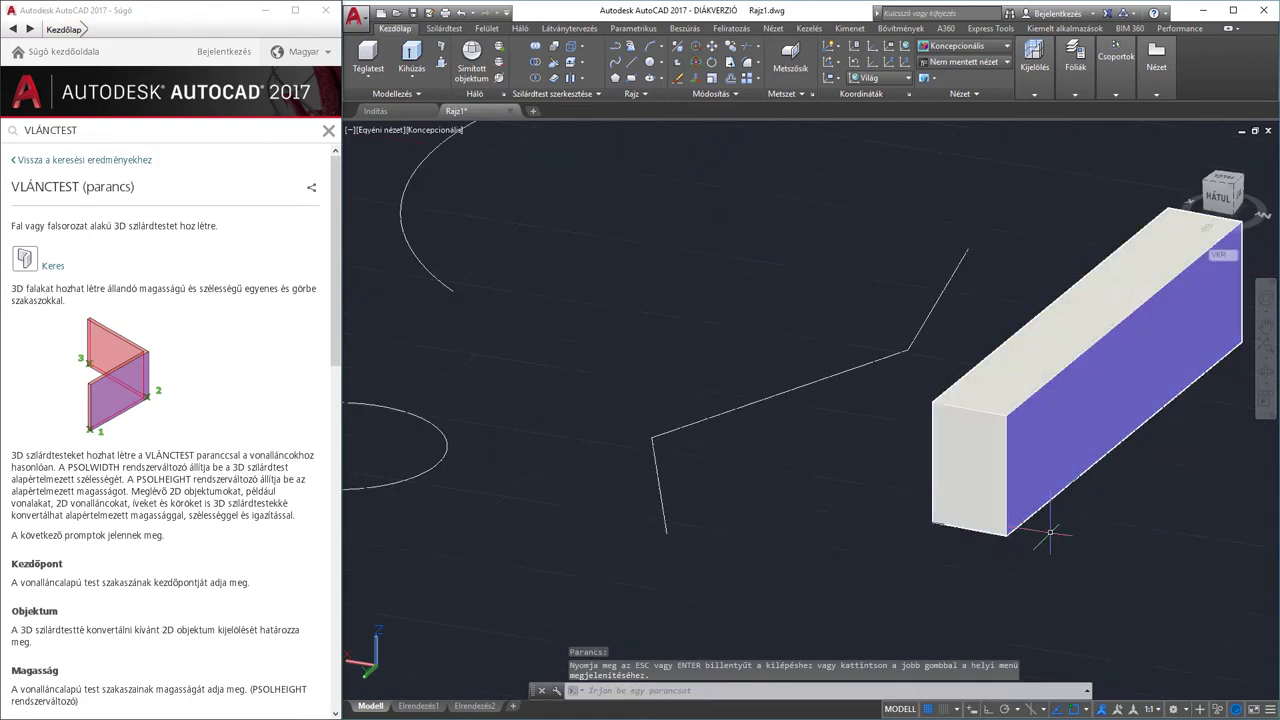
scroll(1050, 525, "up", 2)
scroll(958, 537, "up", 2)
key("Escape")
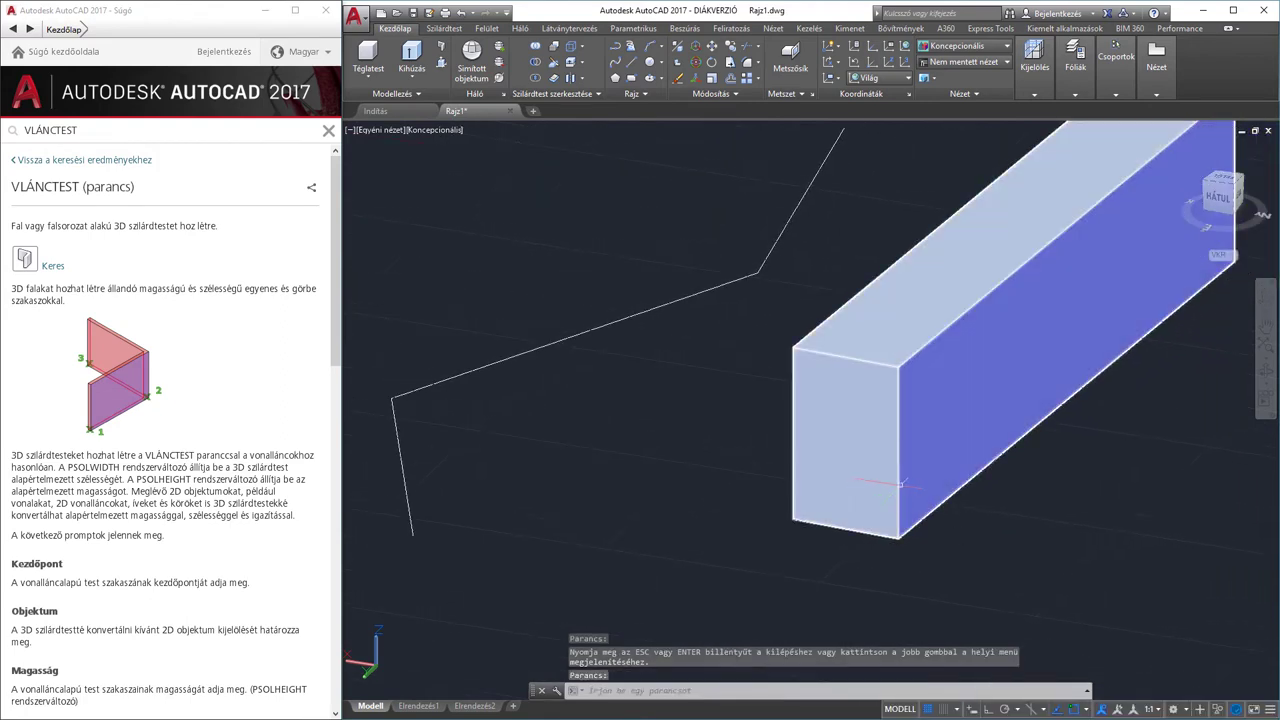
Grip-stretch the wall's top face down to a new height, then cancel further stretching
left_click(900, 484)
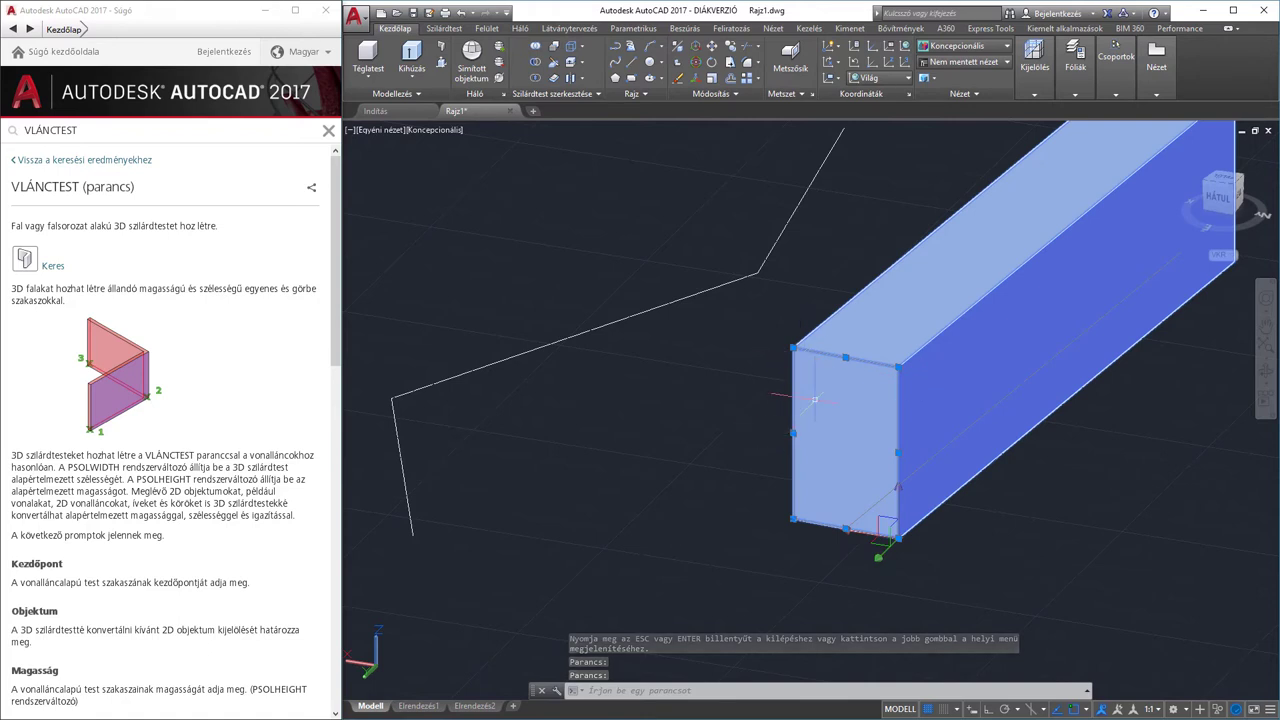
left_click(845, 357)
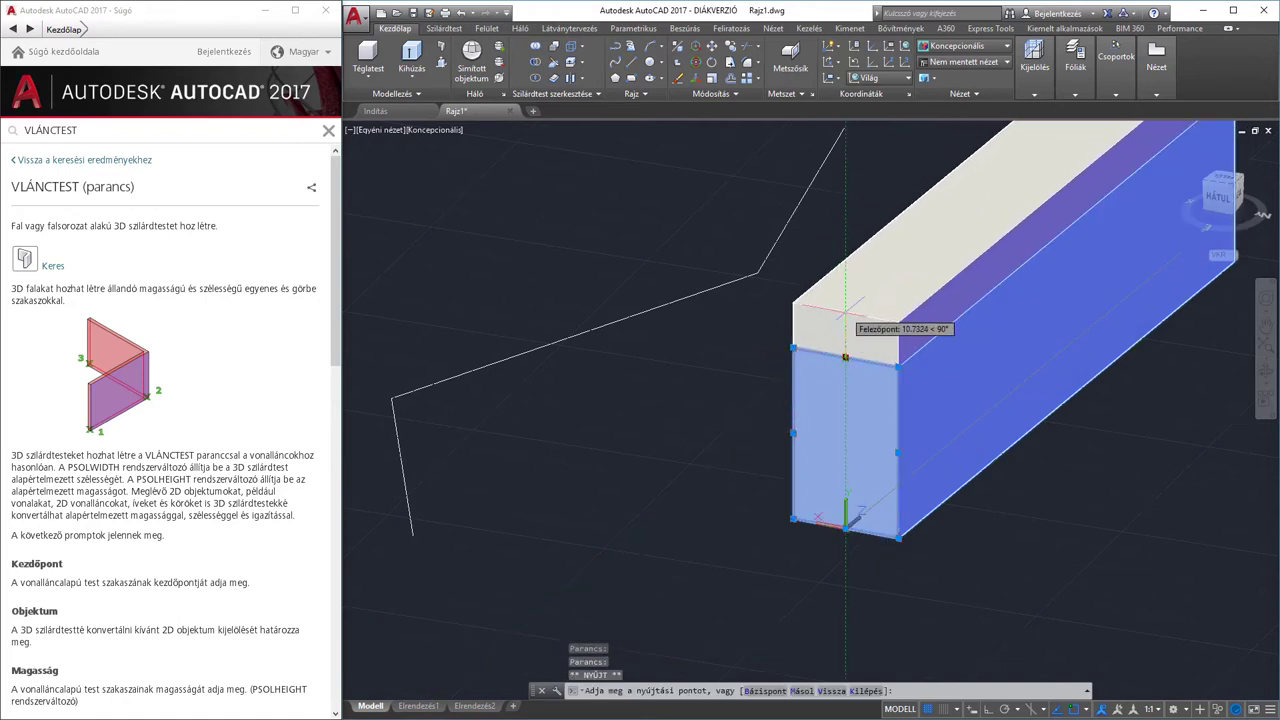
left_click(845, 313)
left_click(792, 410)
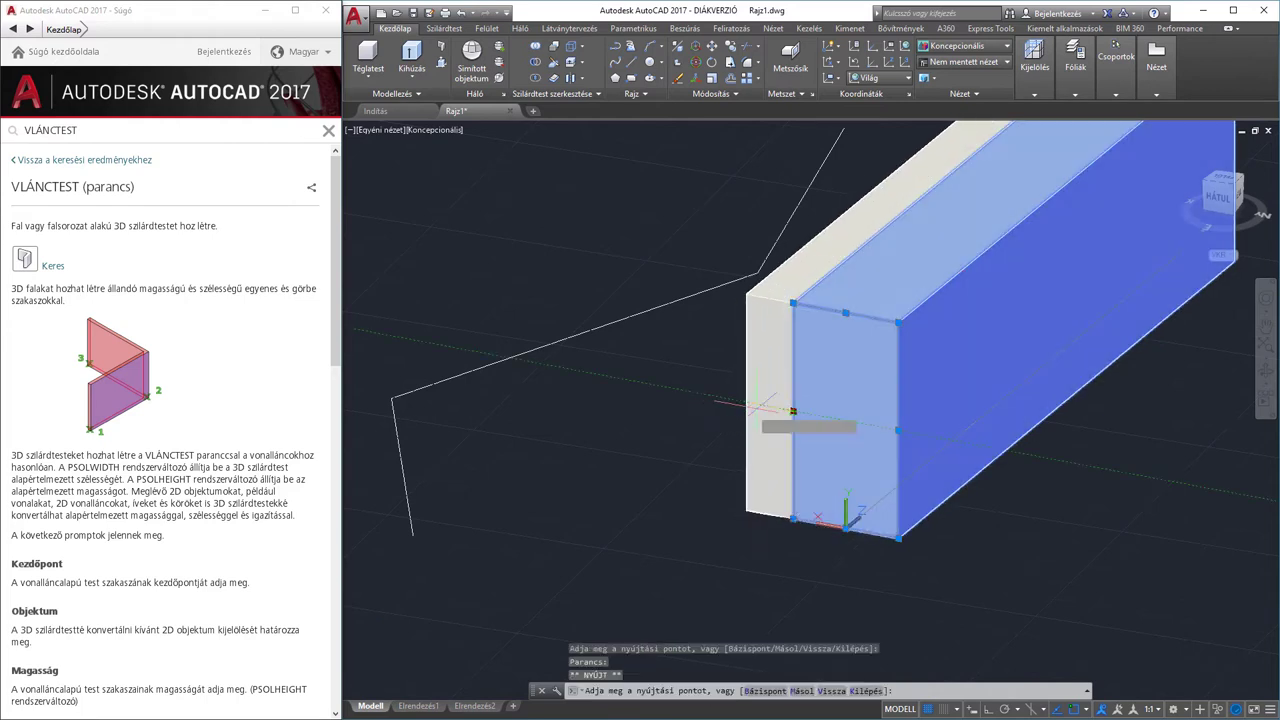
key("Escape")
key("Escape")
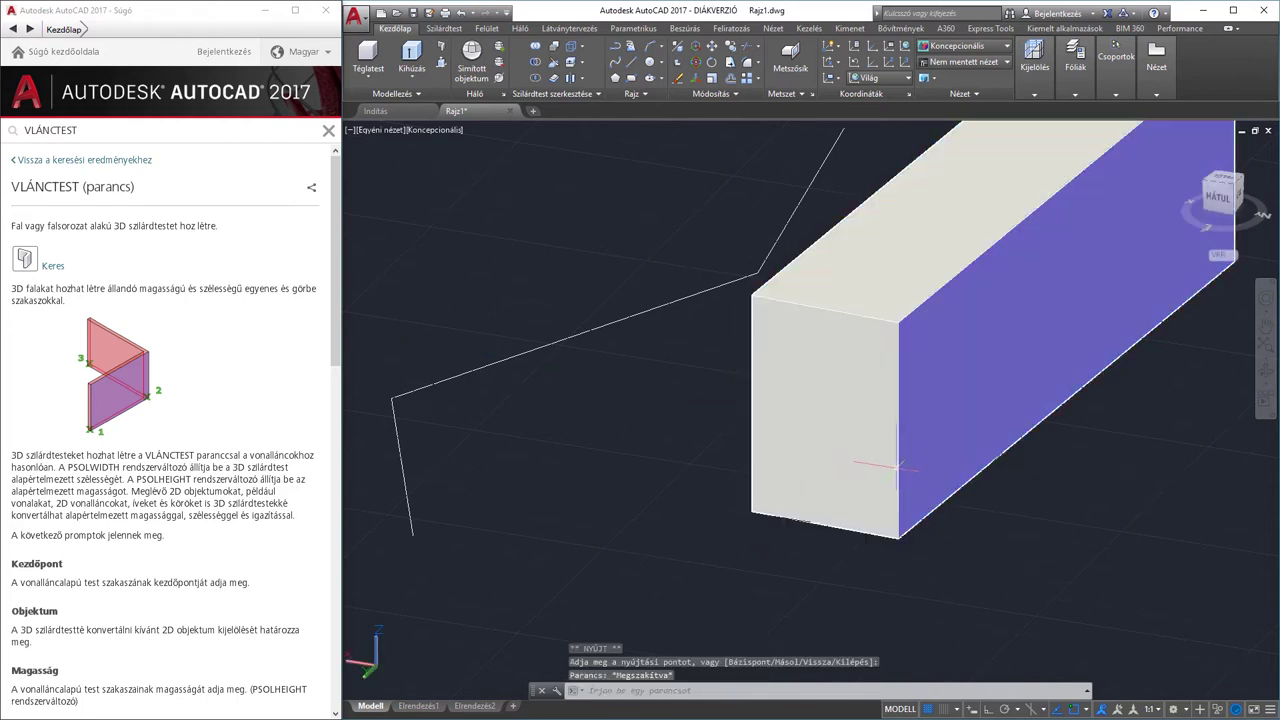
Reshape the wall's end from its bottom-right corner grip, then clear it and orbit again
left_click(900, 500)
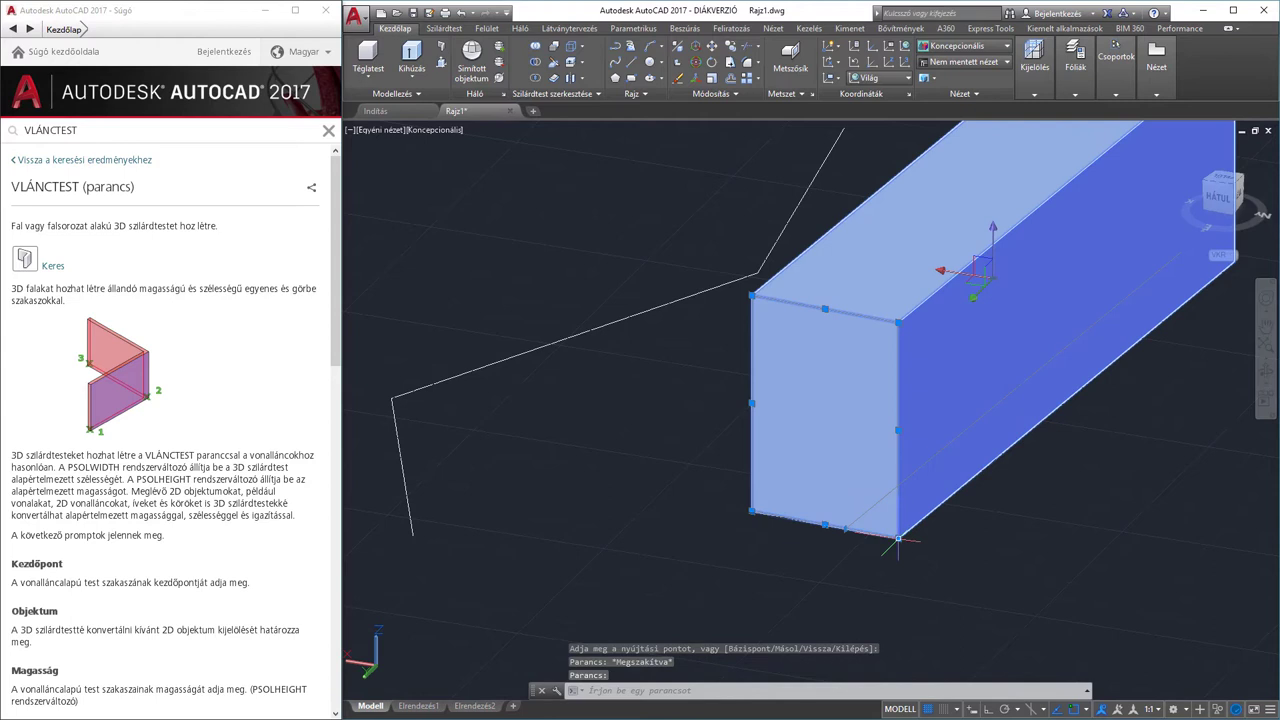
left_click(897, 538)
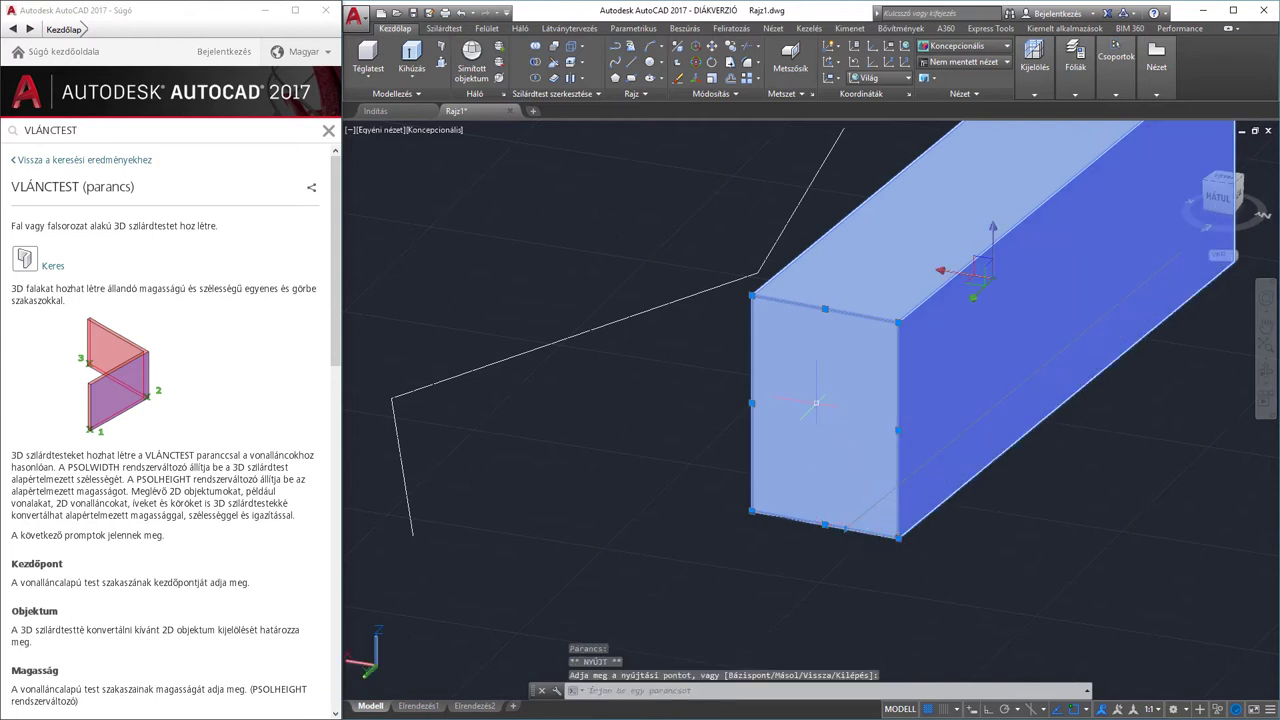
scroll(897, 538, "up", 3)
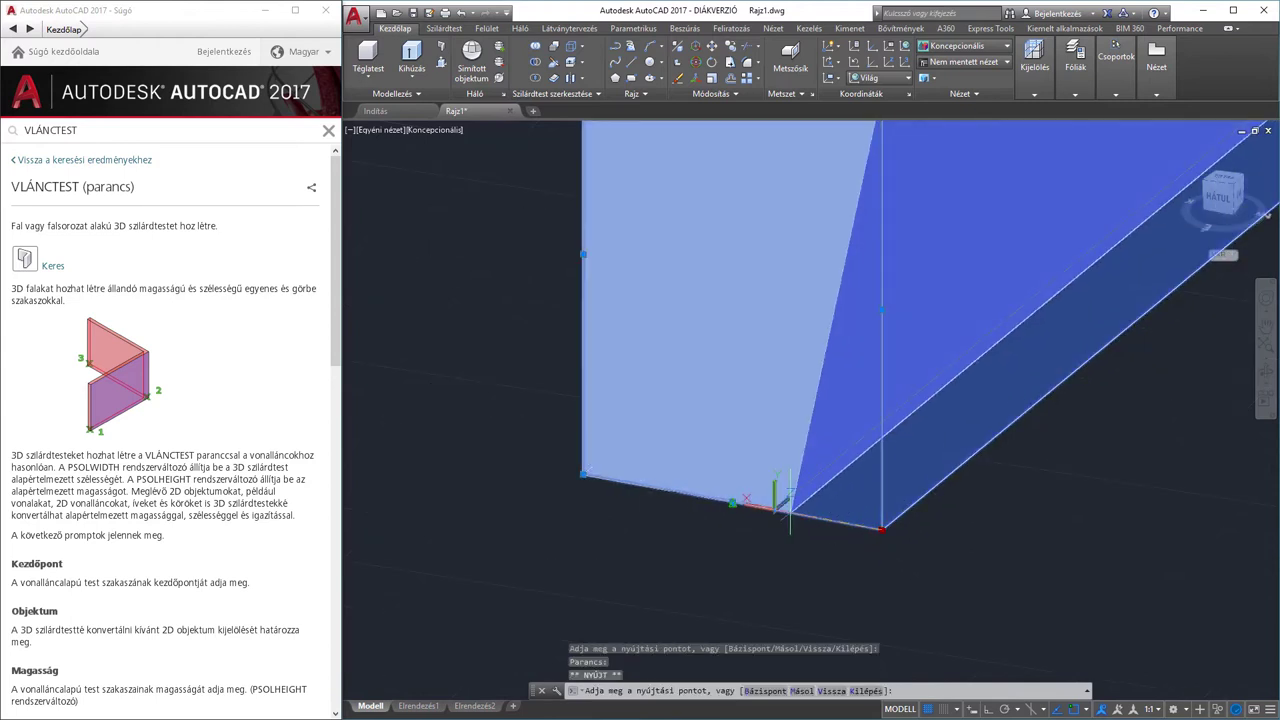
scroll(780, 505, "down", 2)
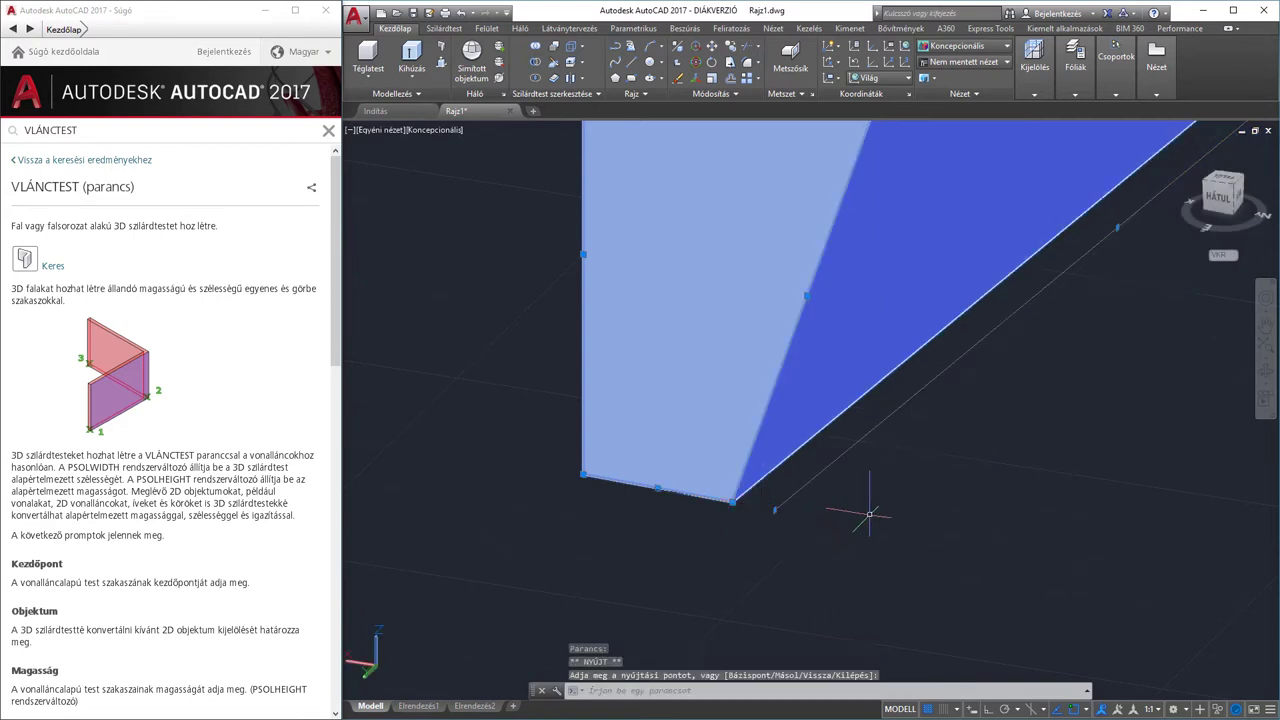
scroll(808, 413, "down", 3)
scroll(808, 412, "up", 2)
left_click(795, 389)
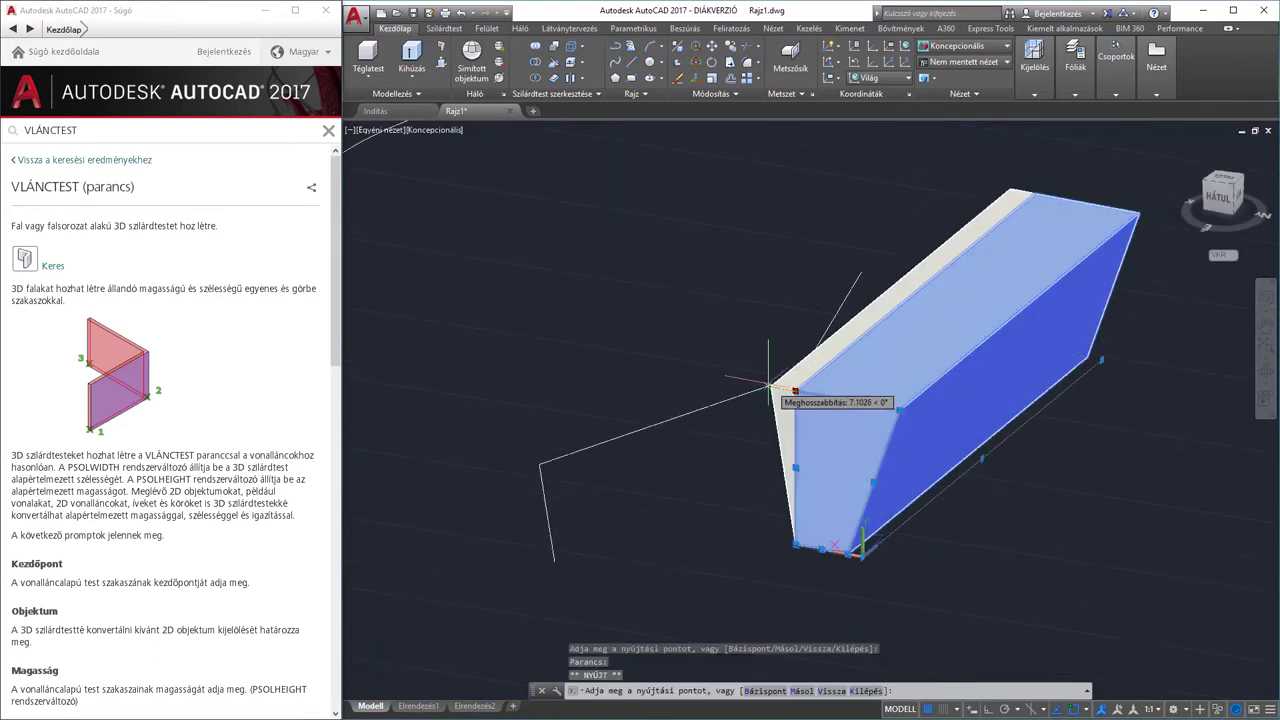
key("Escape")
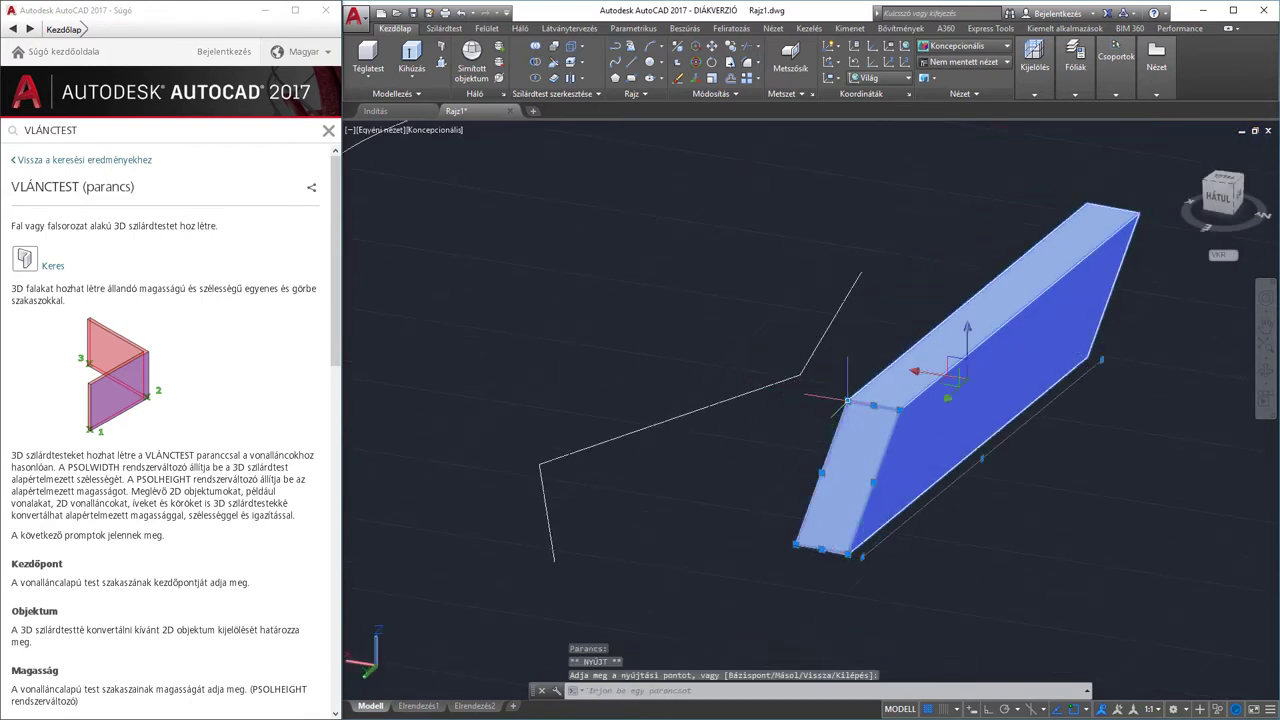
key("Escape")
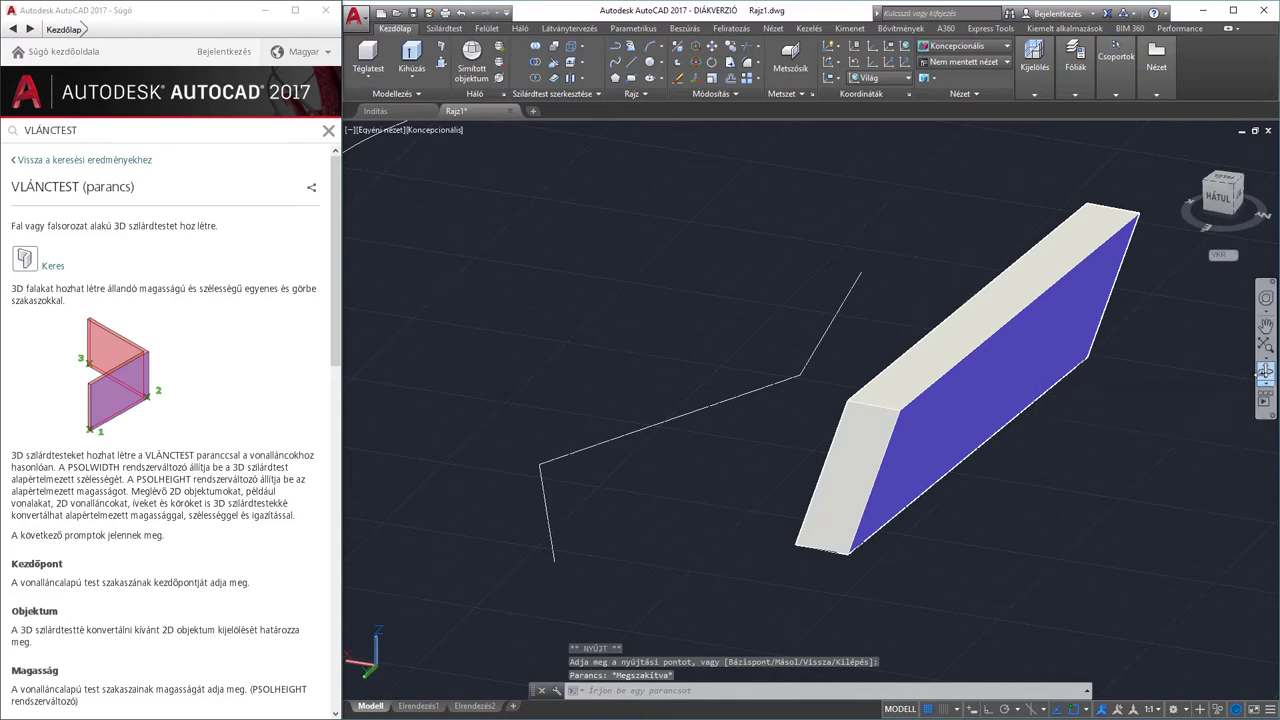
left_click(1266, 371)
mouse_move(900, 420)
left_mouse_down()
mouse_move(991, 443)
mouse_move(857, 401)
left_mouse_up()
Orbit the view until the wall is seen edge-on
key("Escape")
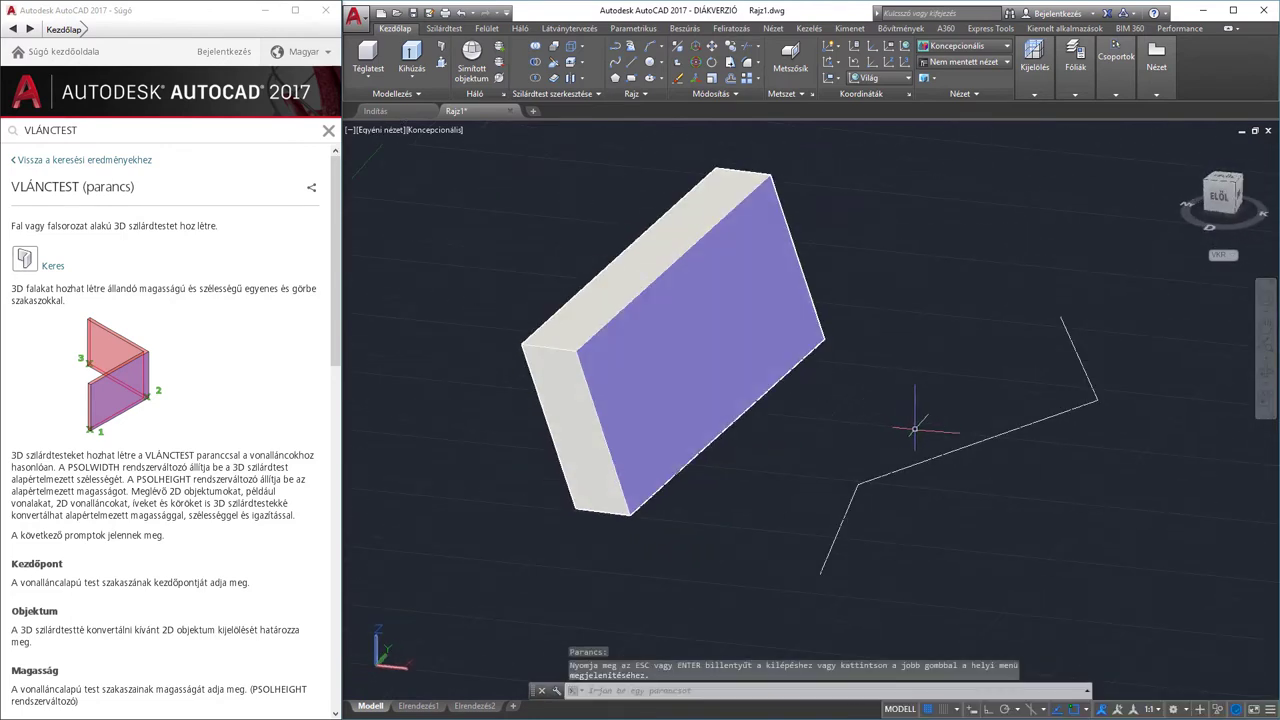
scroll(1011, 446, "down", 5)
left_click(1266, 375)
left_click_drag(940, 440, 999, 454)
scroll(1140, 570, "up", 2)
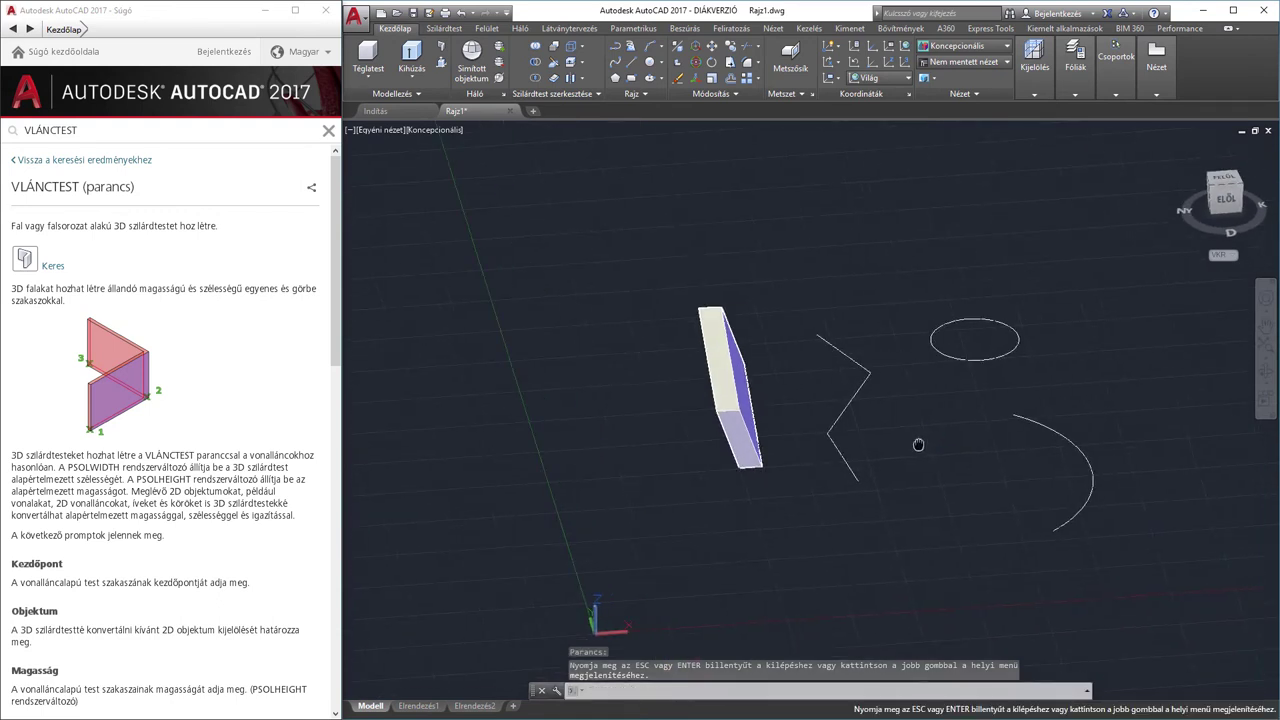
key("Escape")
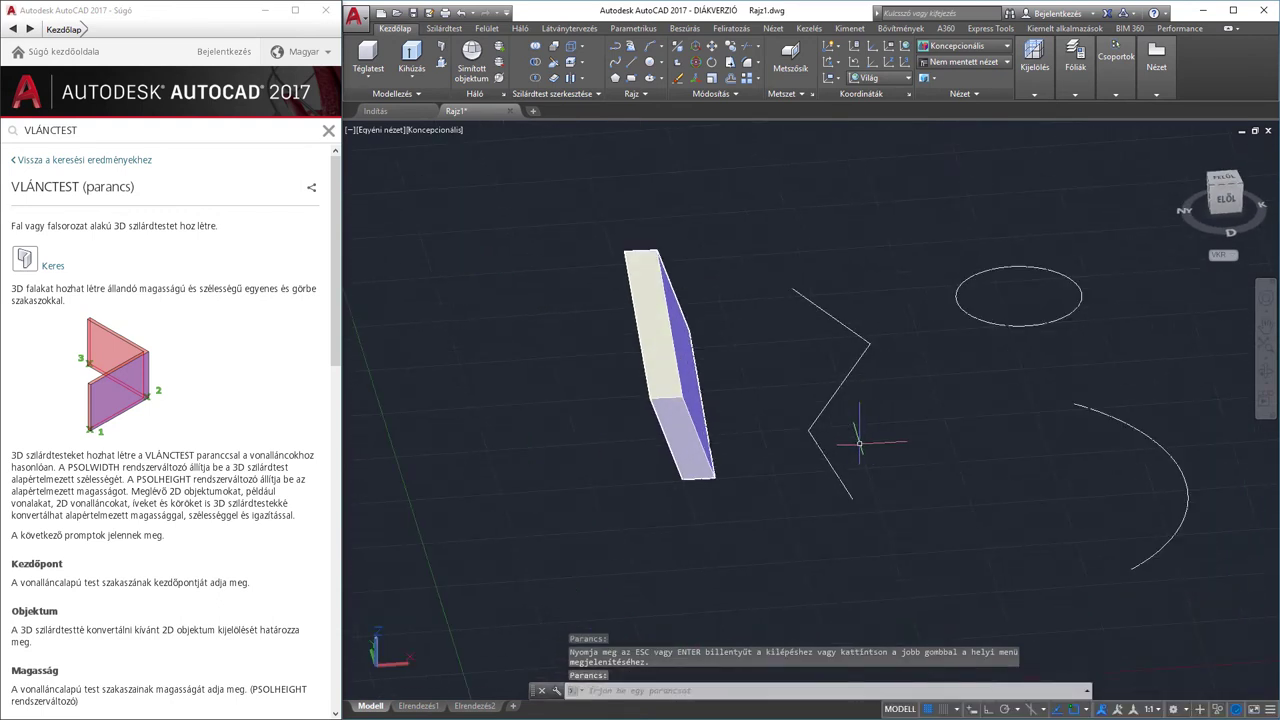
Use VLÁNCTEST (vln) to turn the zigzag polyline, ellipse and arc into 20-high, 25-wide walls
type("vln")
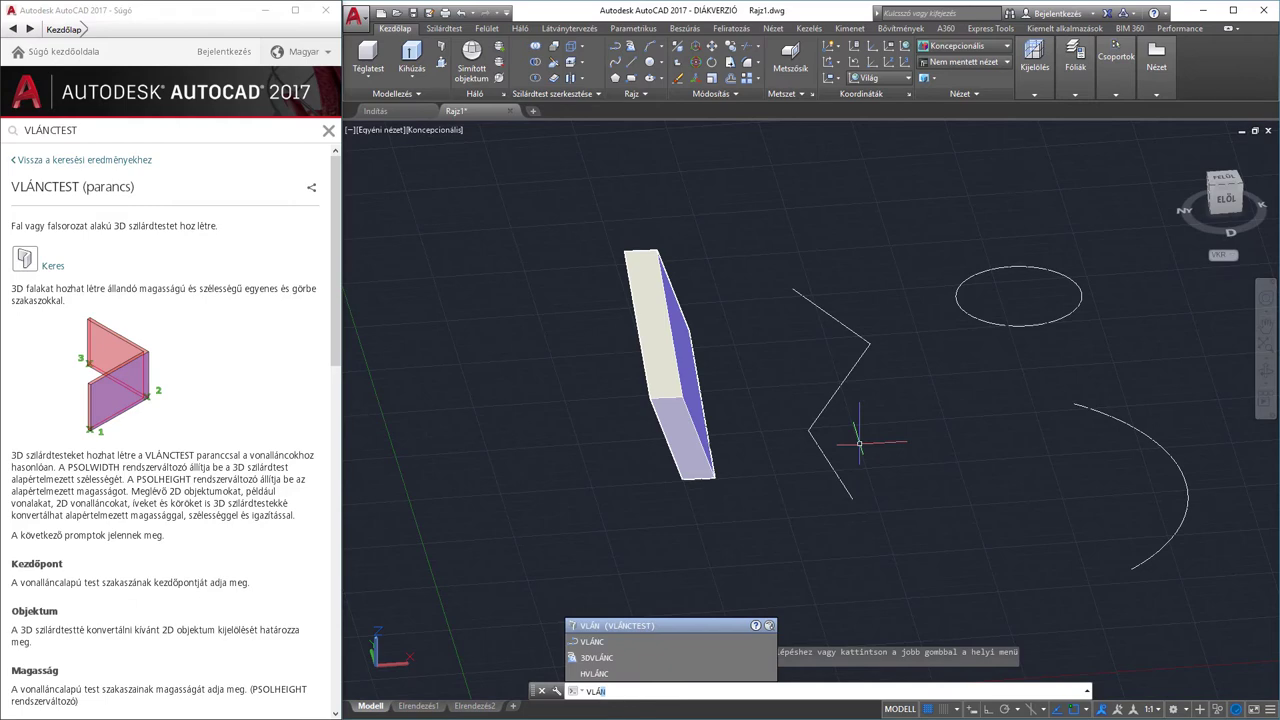
key("Return")
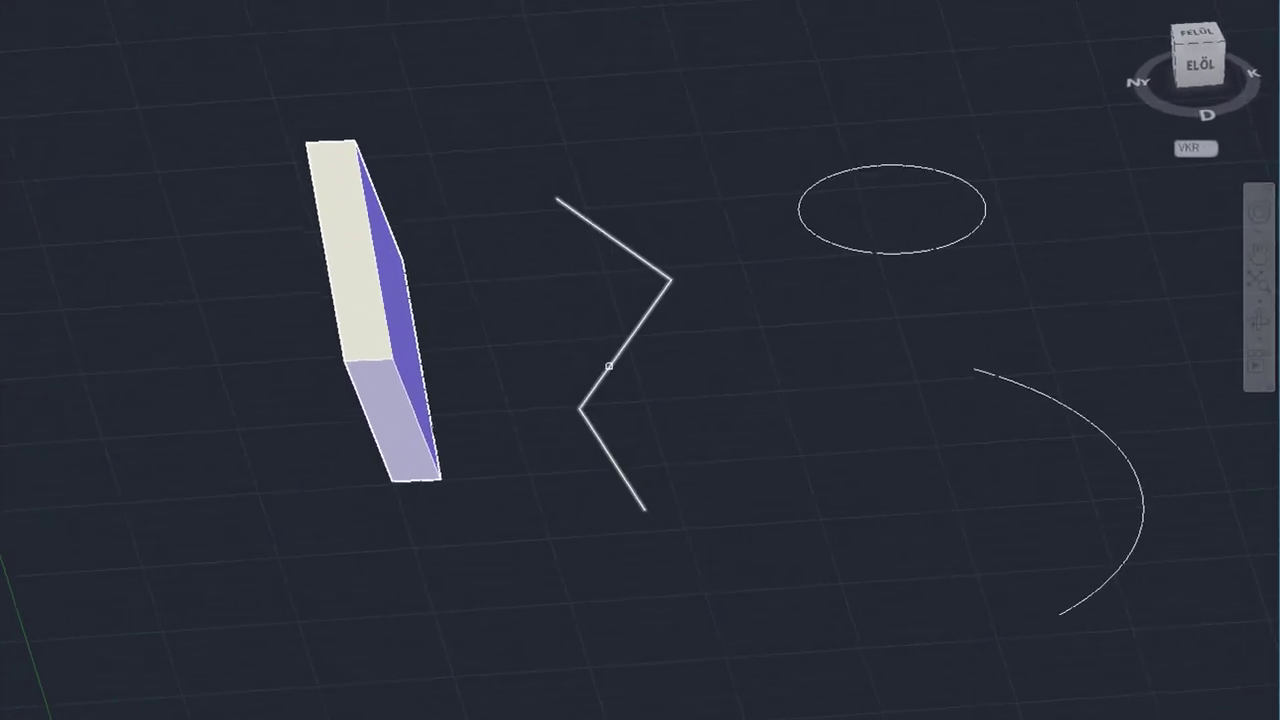
left_click(825, 402)
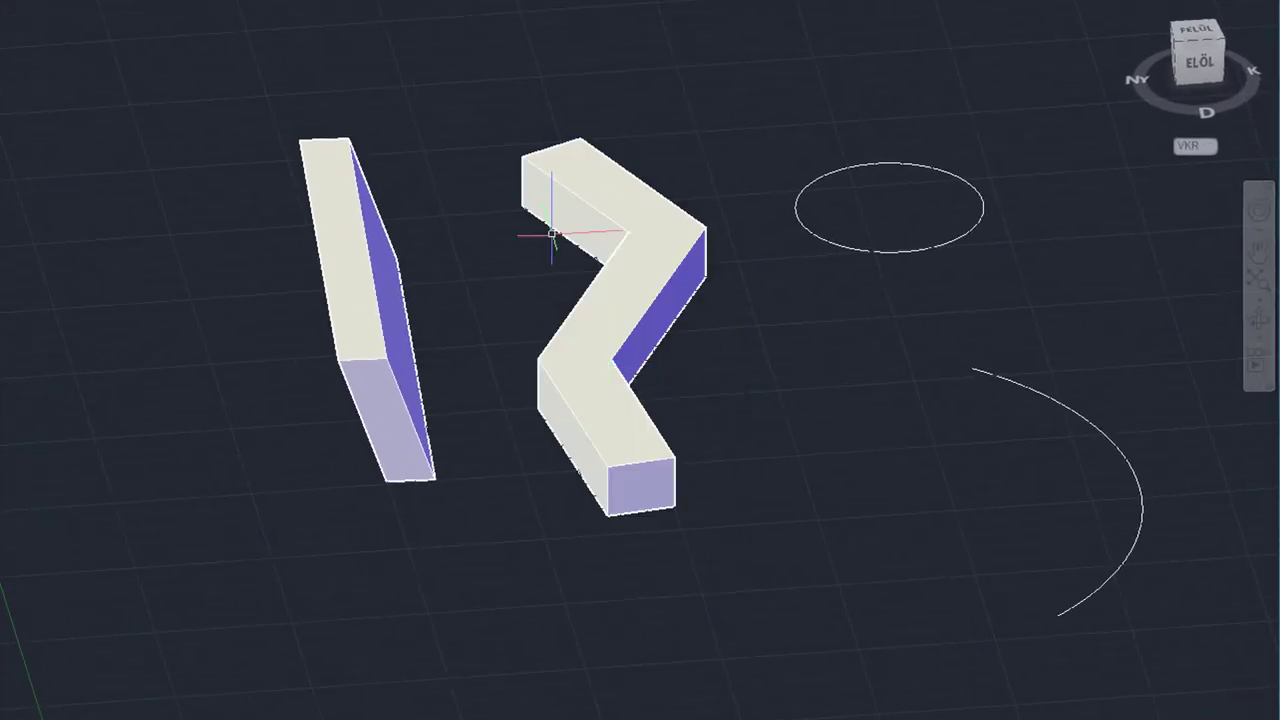
middle_click_drag(723, 306, 575, 324)
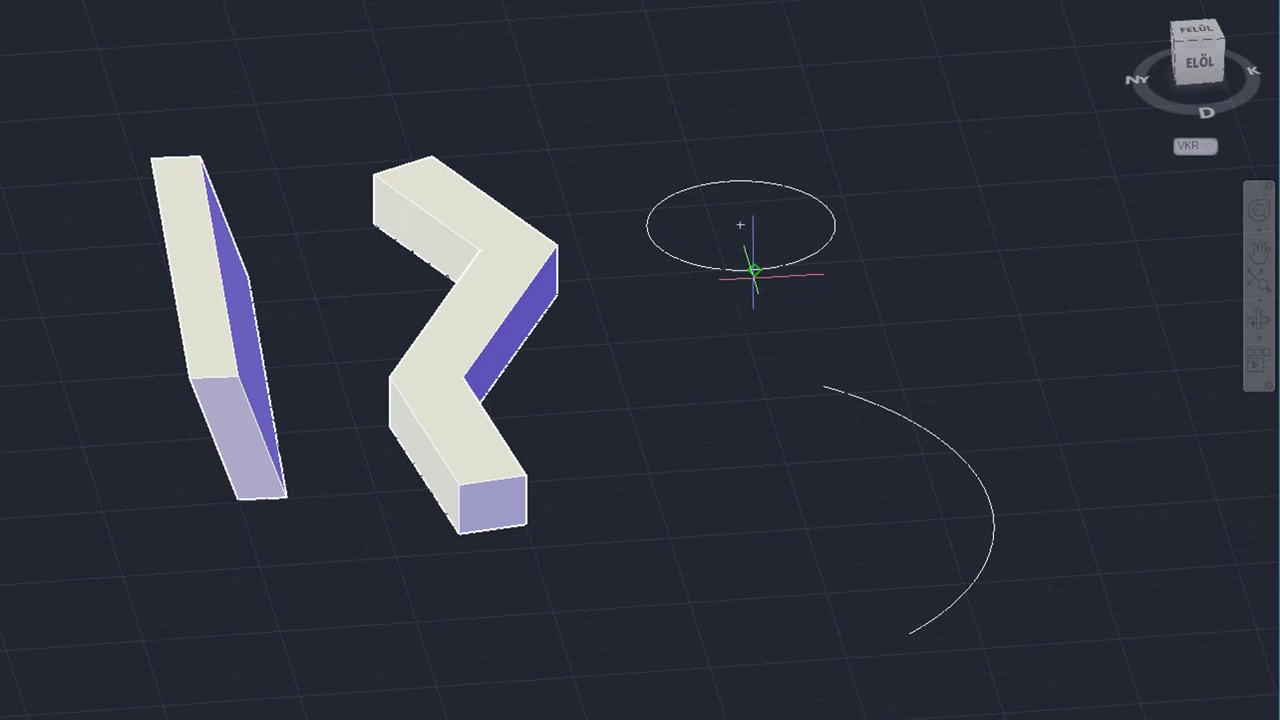
left_click(752, 268)
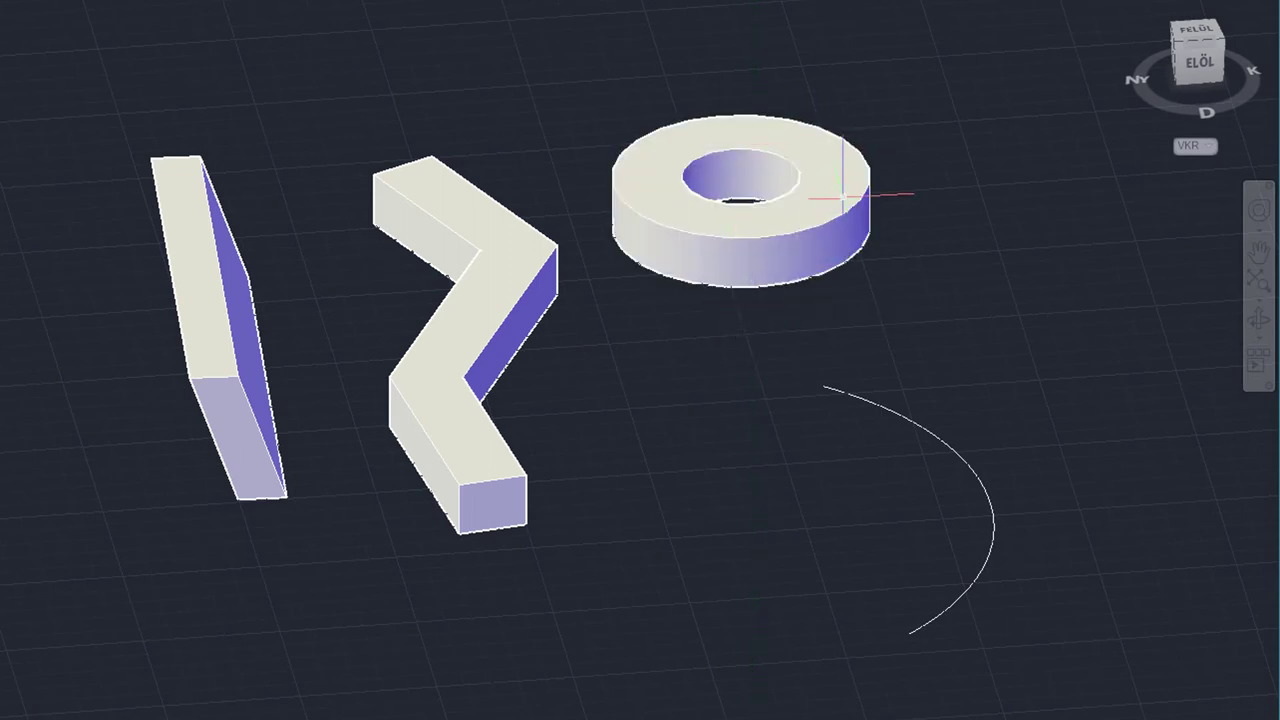
middle_click_drag(688, 208, 686, 214)
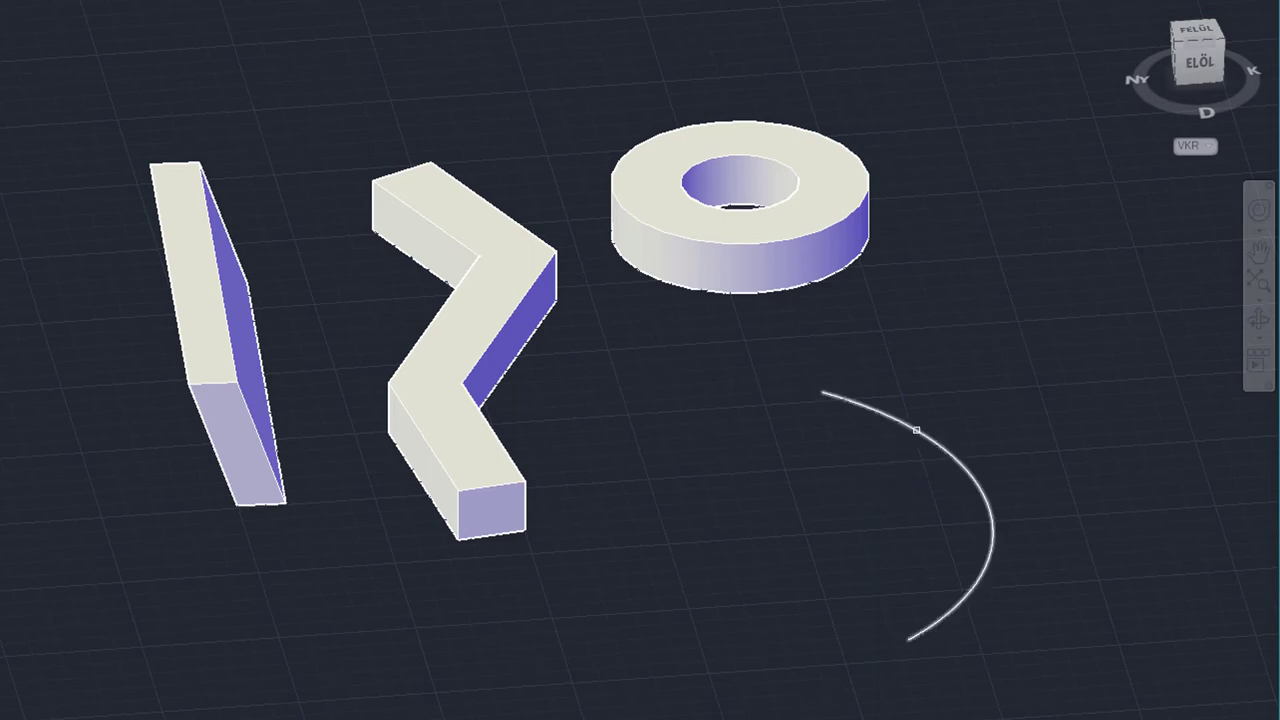
left_click(910, 445)
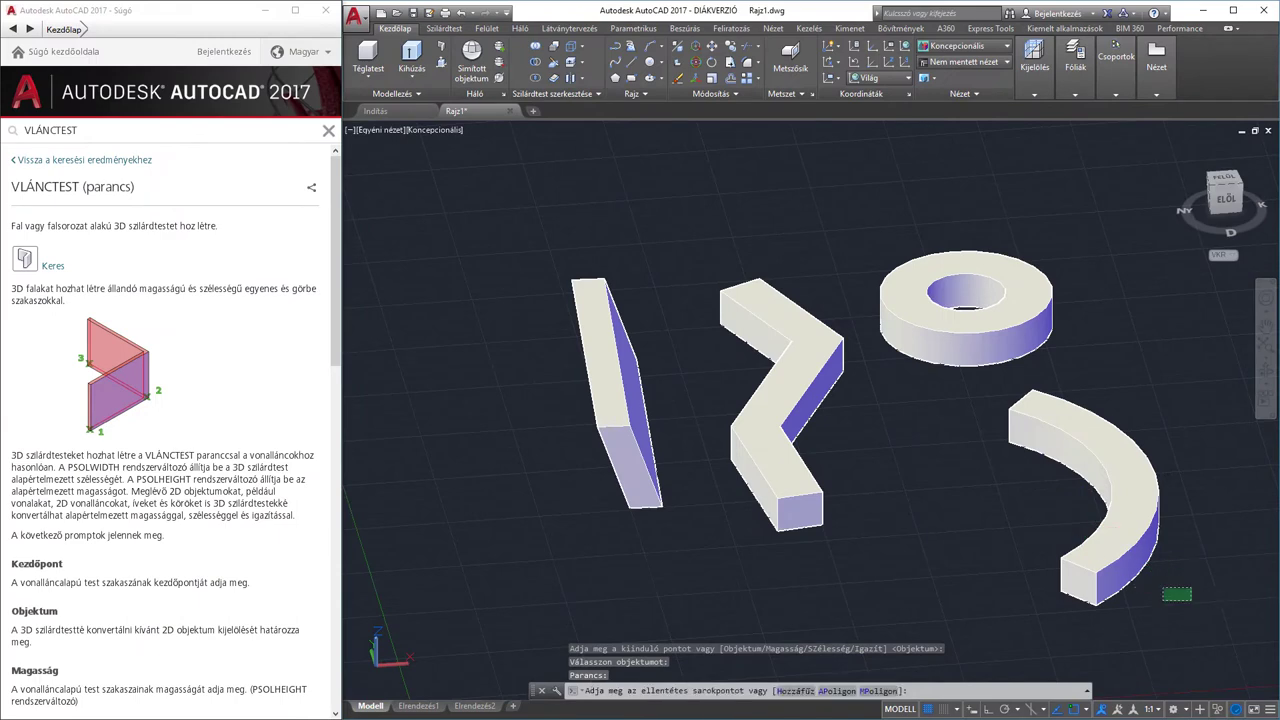
left_click(1192, 607)
Delete all four solids and orbit the empty view to a new angle
left_click(565, 253)
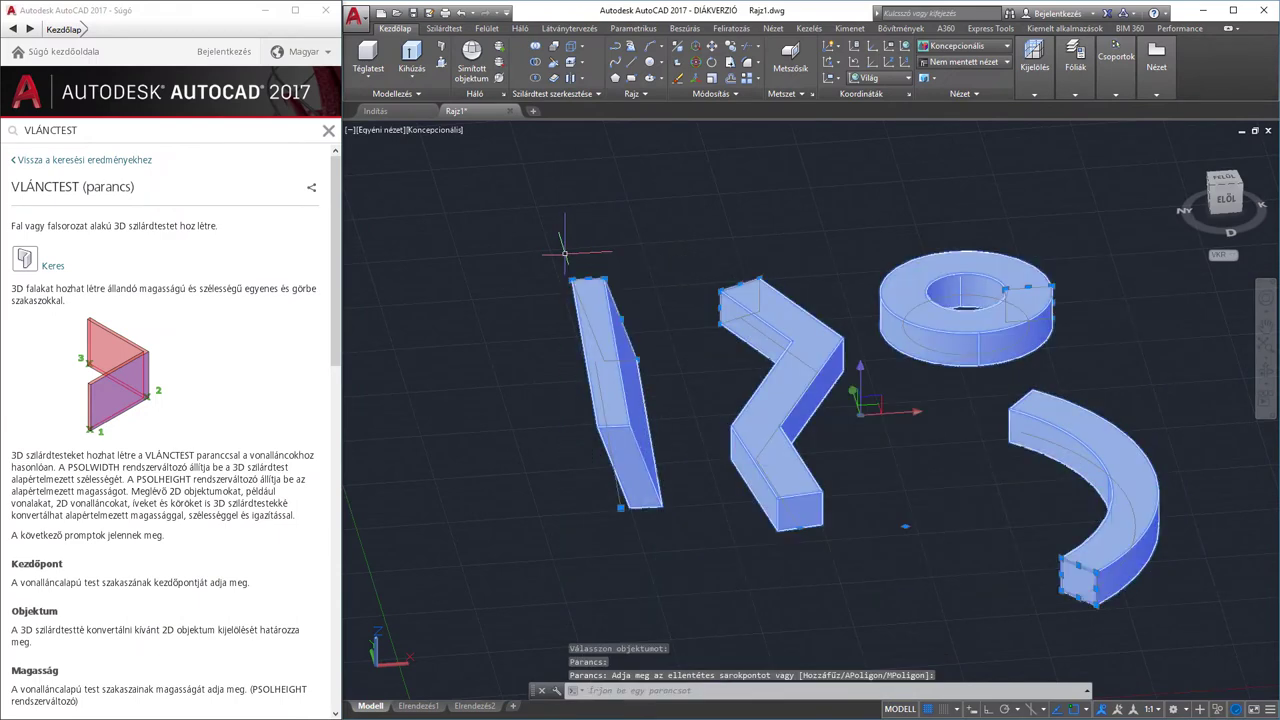
key("Delete")
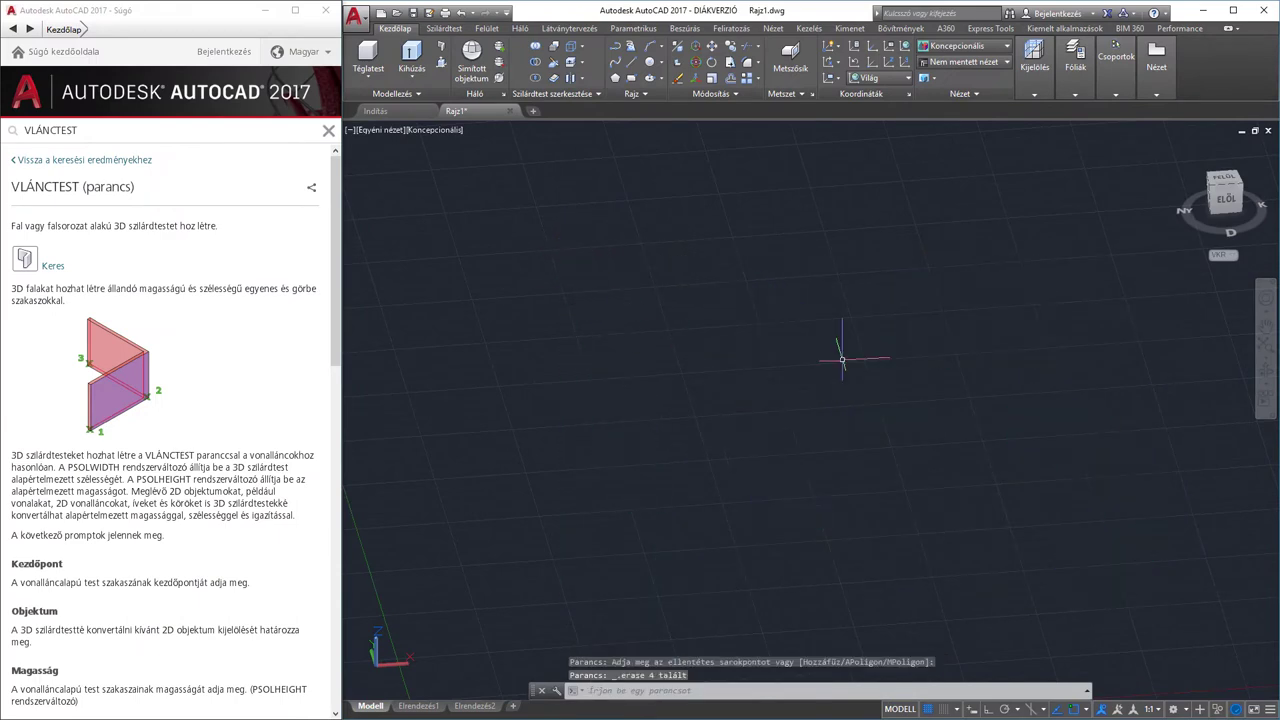
left_click(1266, 374)
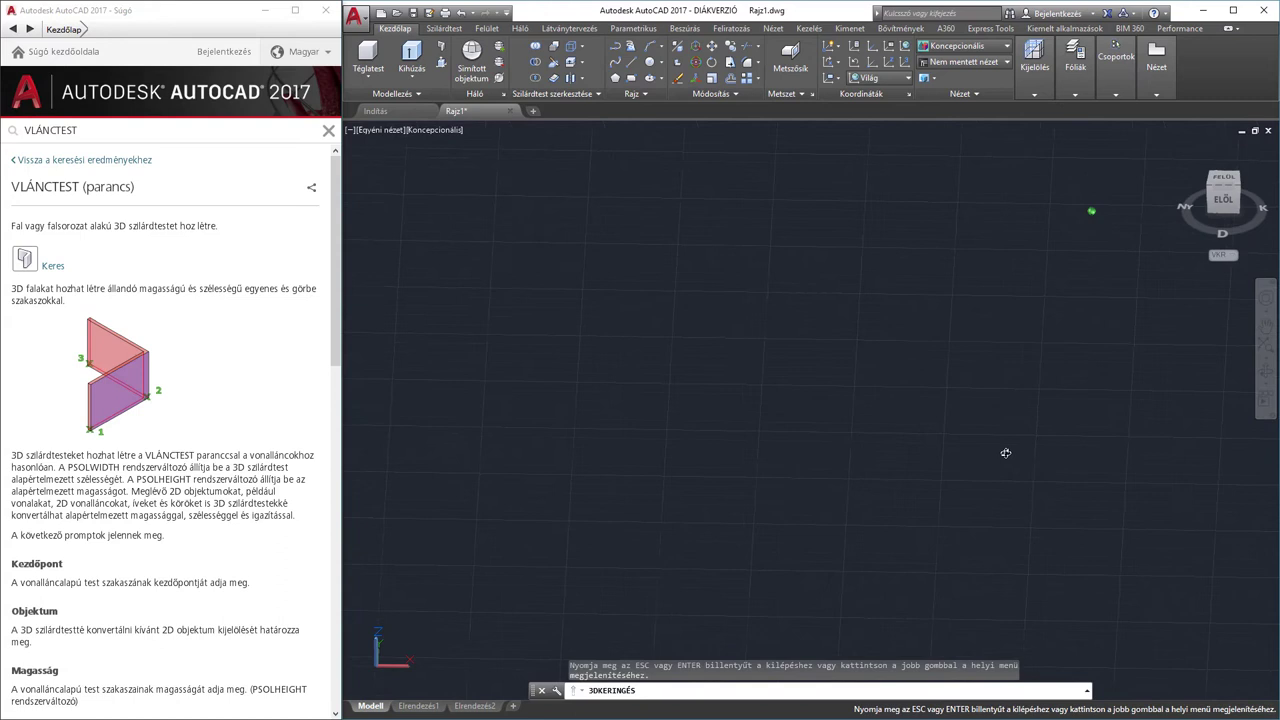
mouse_move(1006, 453)
left_mouse_down()
mouse_move(917, 494)
mouse_move(614, 428)
left_mouse_up()
key("Escape")
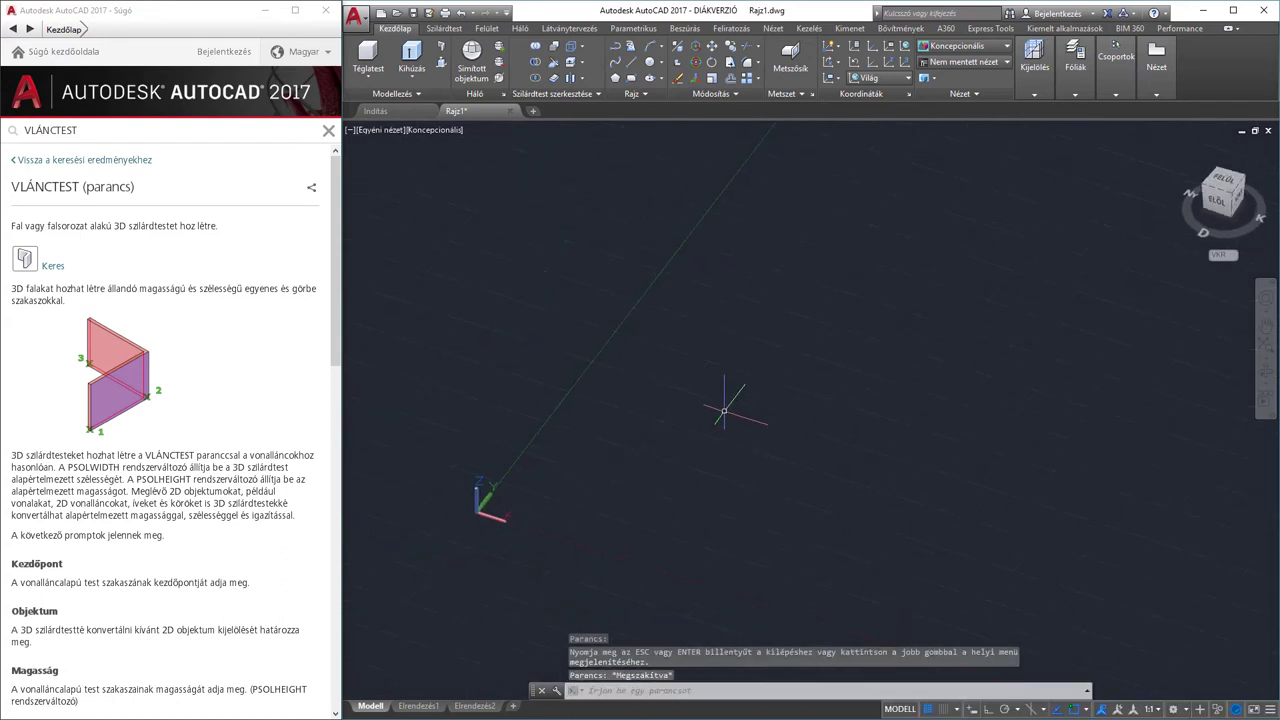
Draw a three-segment polyline with segment lengths 100, 50 and 100
type("vl")
key("Return")
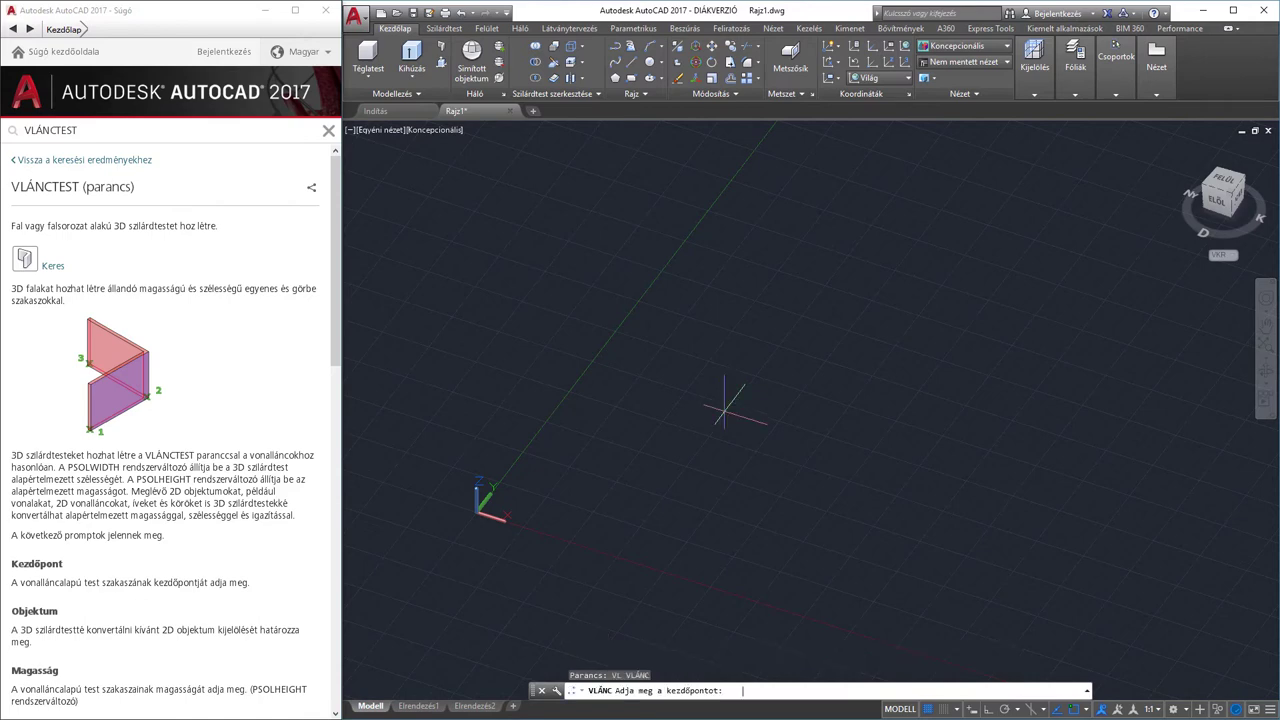
left_click(719, 279)
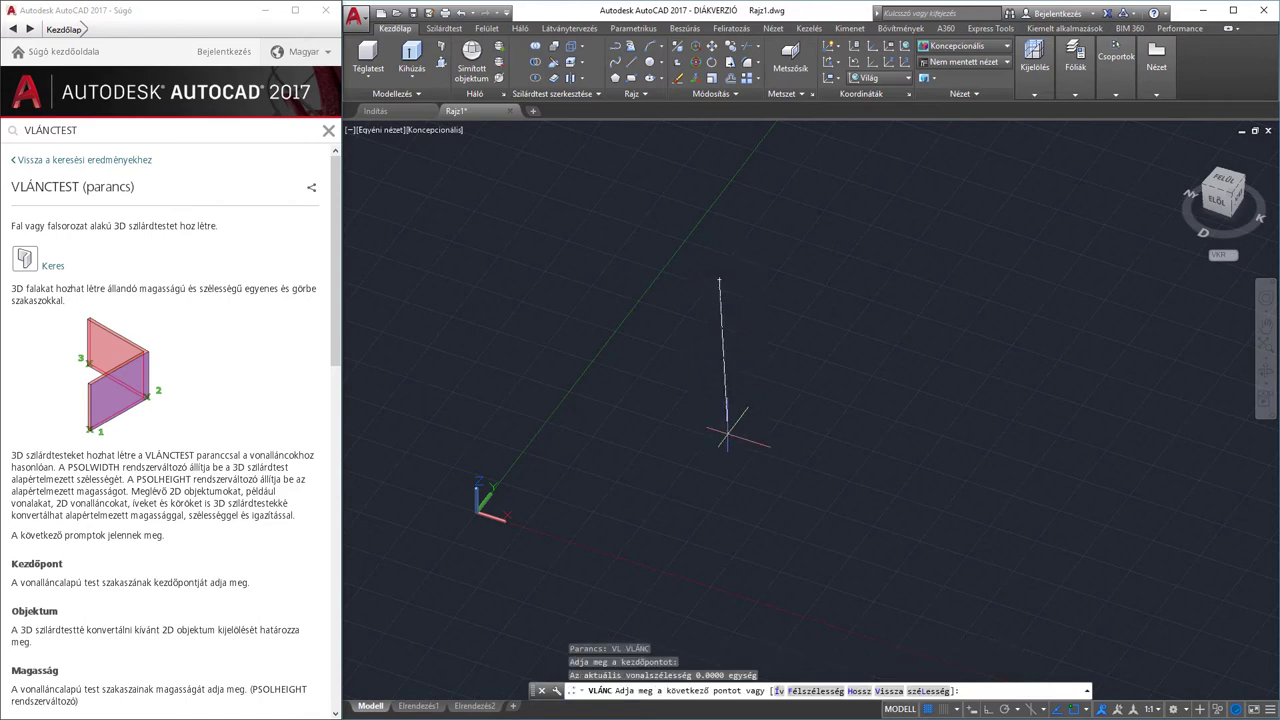
type("100")
key("Return")
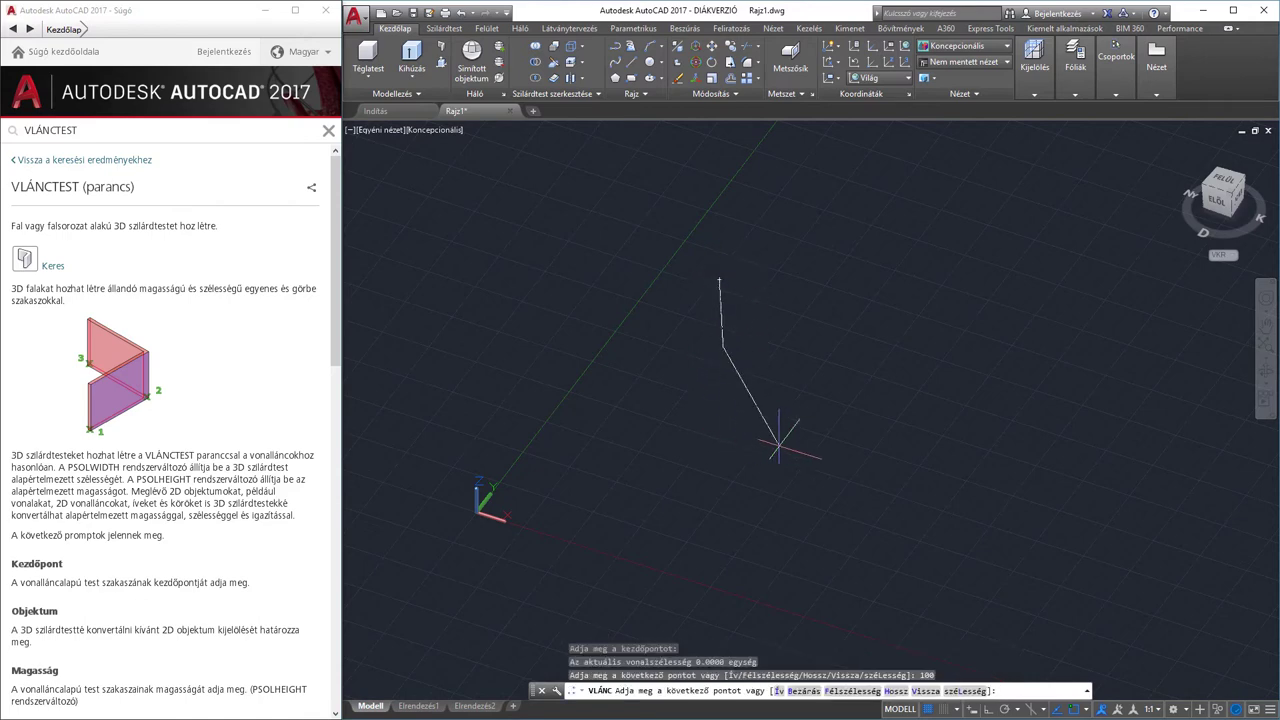
scroll(752, 355, "up", 3)
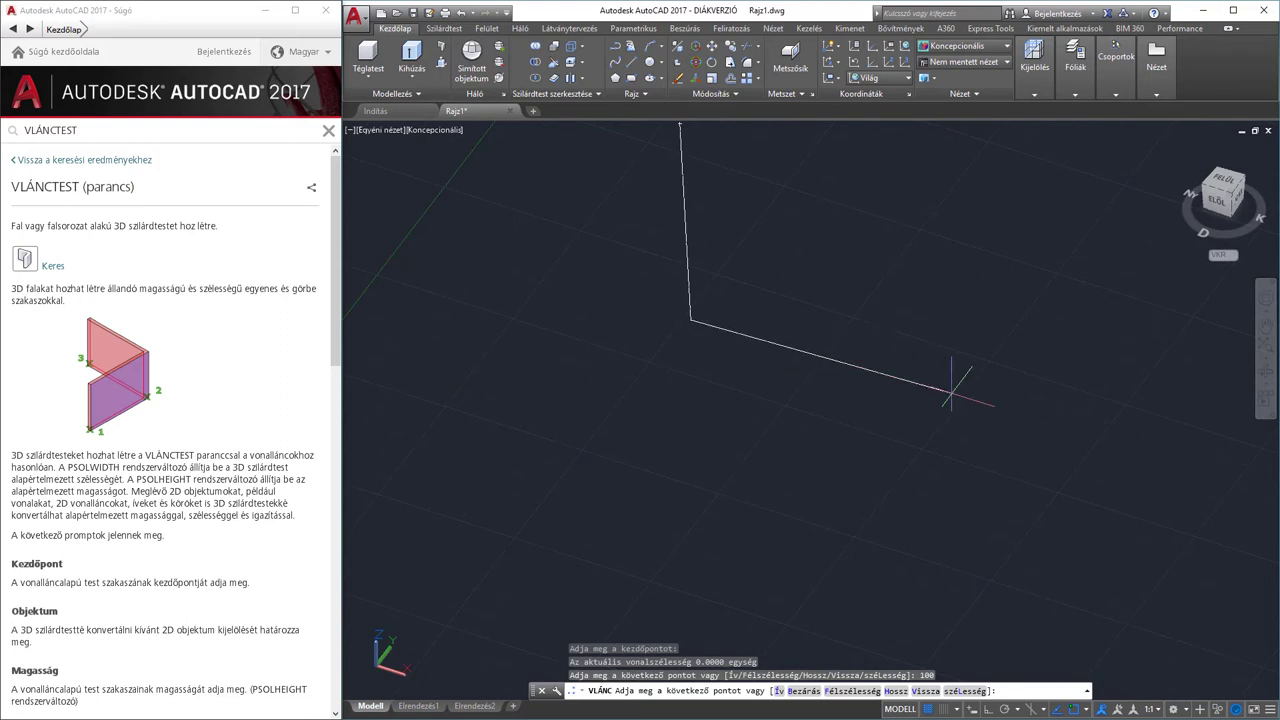
type("50")
key("Return")
scroll(895, 426, "down", 3)
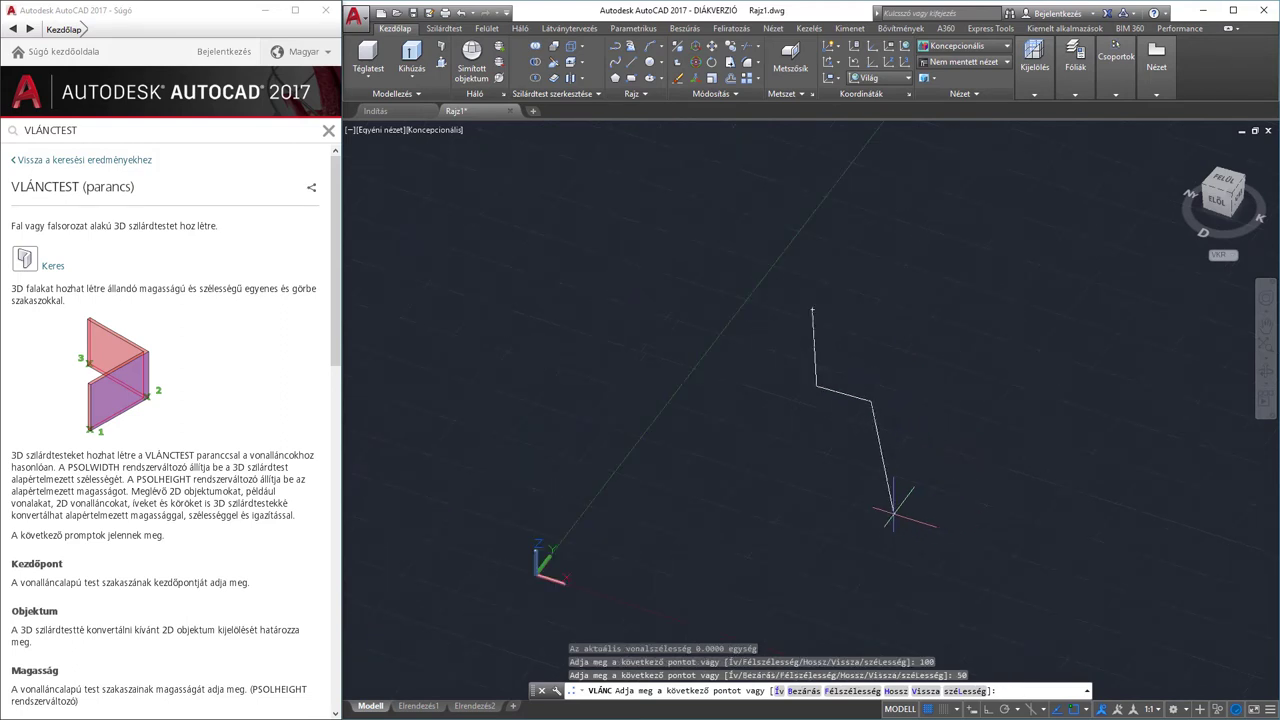
key("Return")
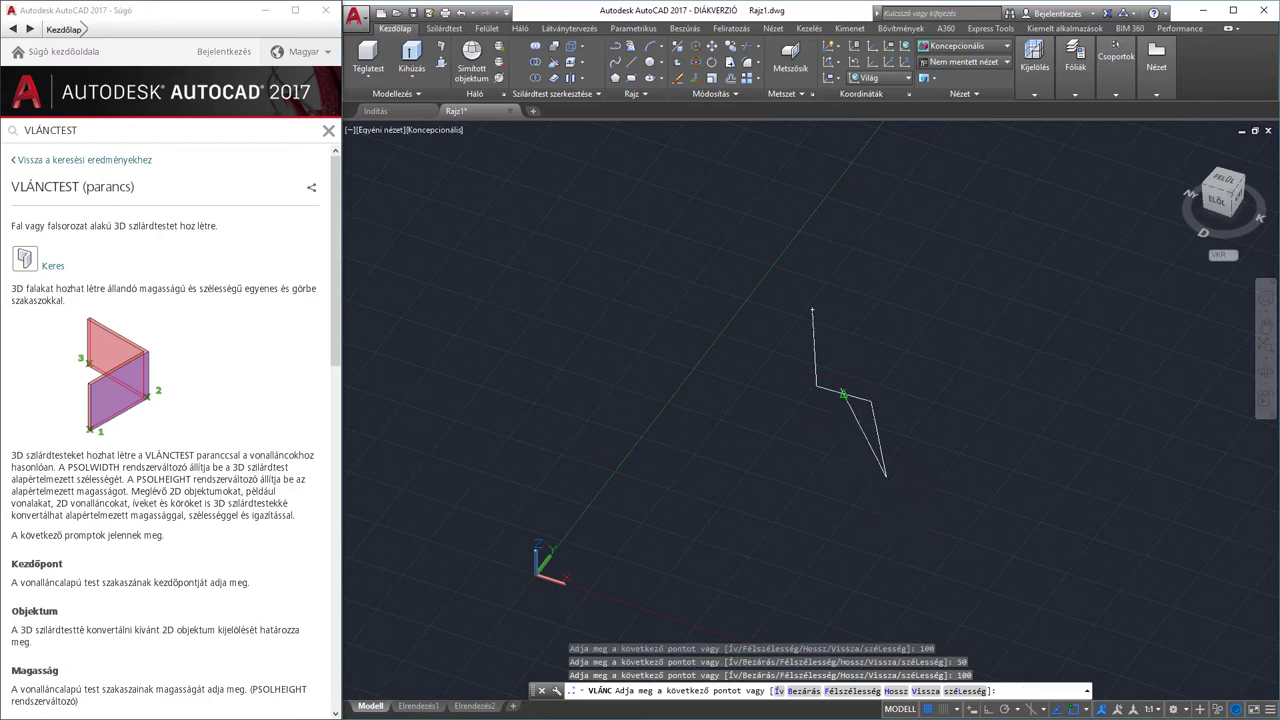
key("Return")
scroll(838, 400, "up", 2)
scroll(838, 400, "up", 2)
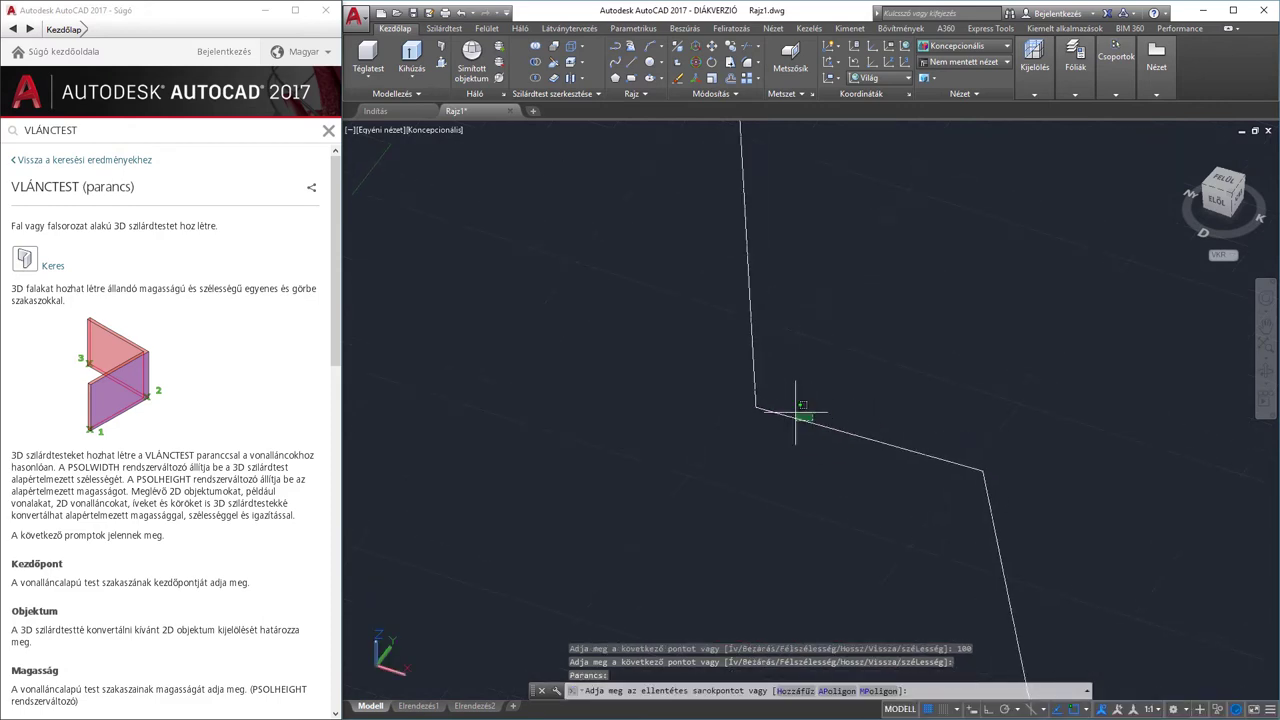
left_click(840, 430)
key("Escape")
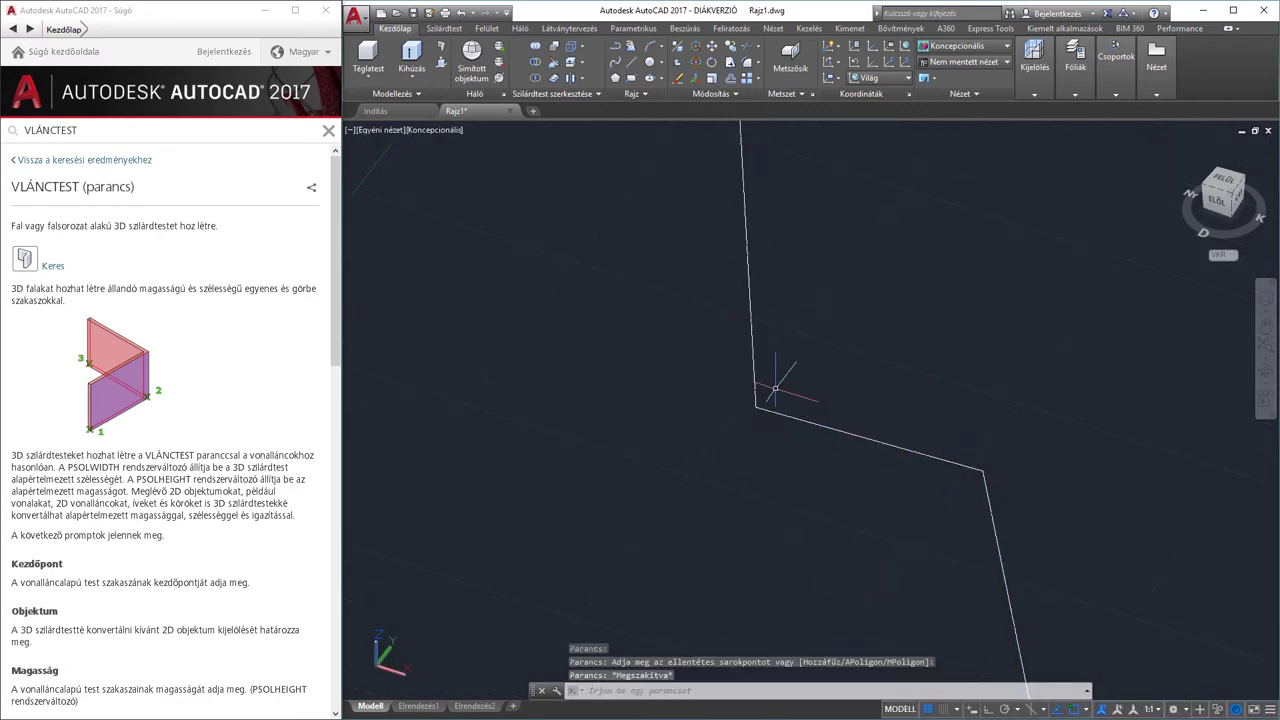
Set the fillet radius to 25 and round the polyline's first corner
type("lk")
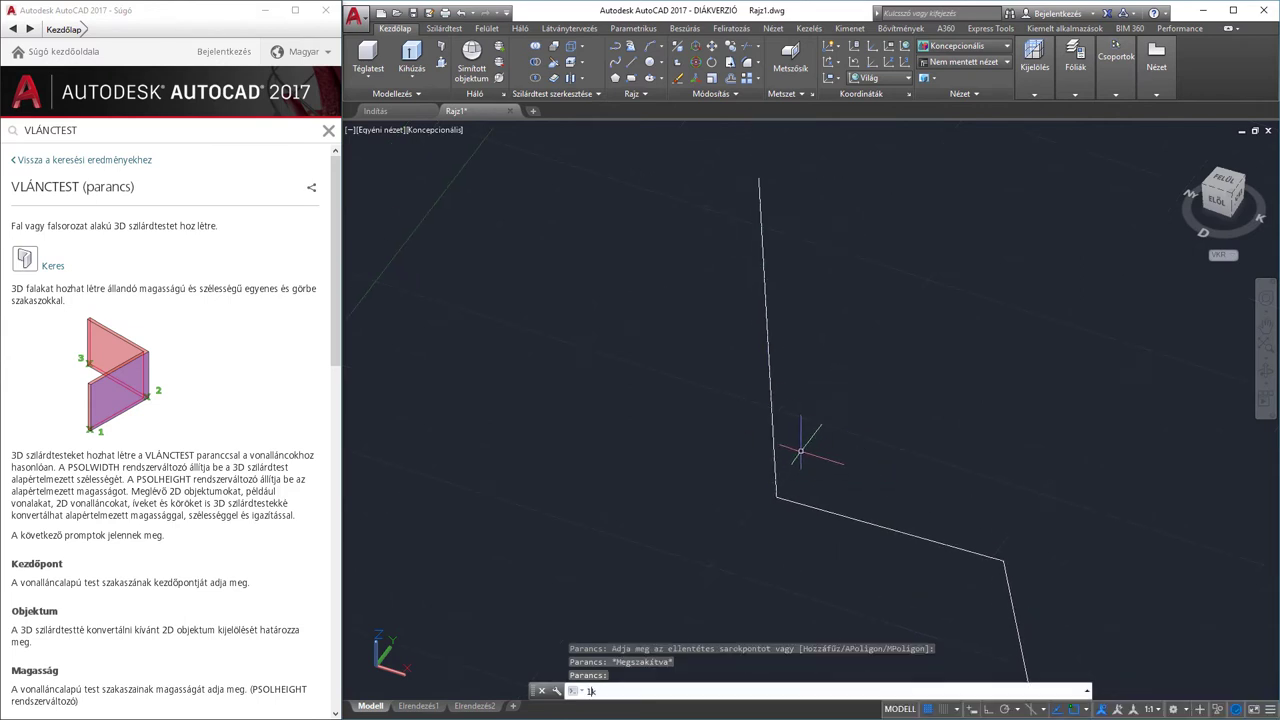
key("Return")
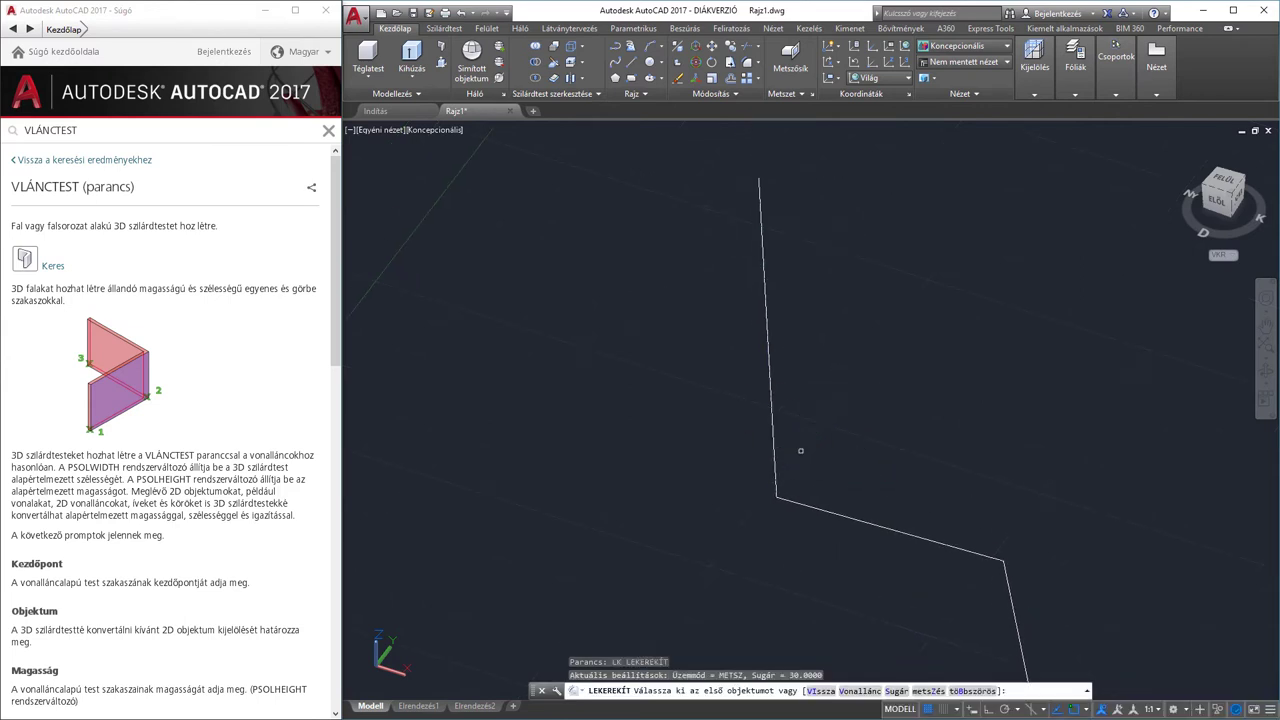
type("s")
key("Return")
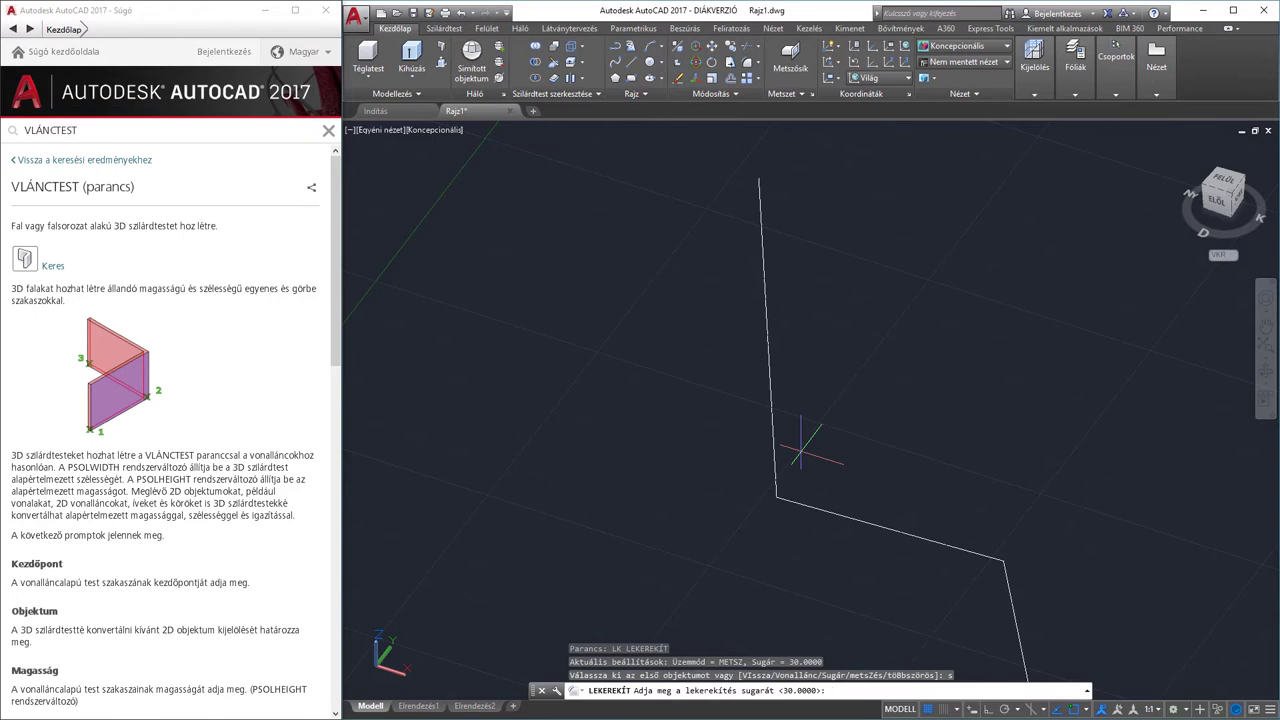
type("25")
key("Return")
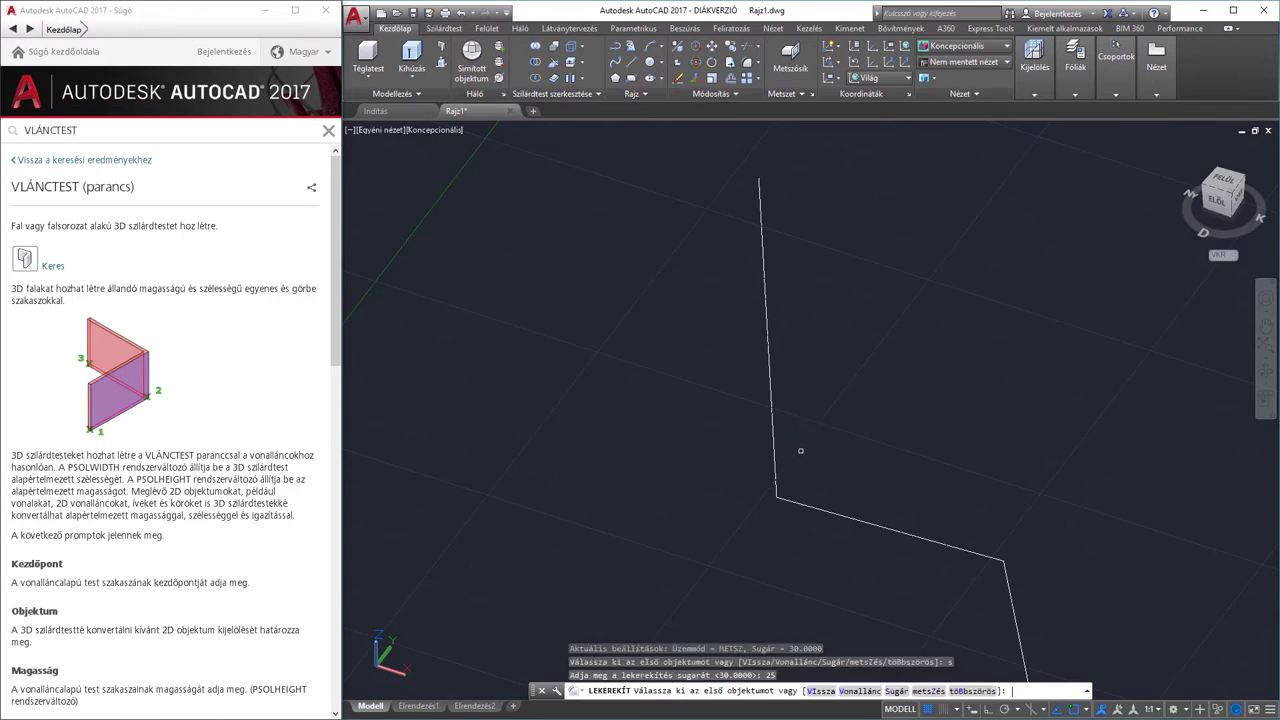
left_click(773, 450)
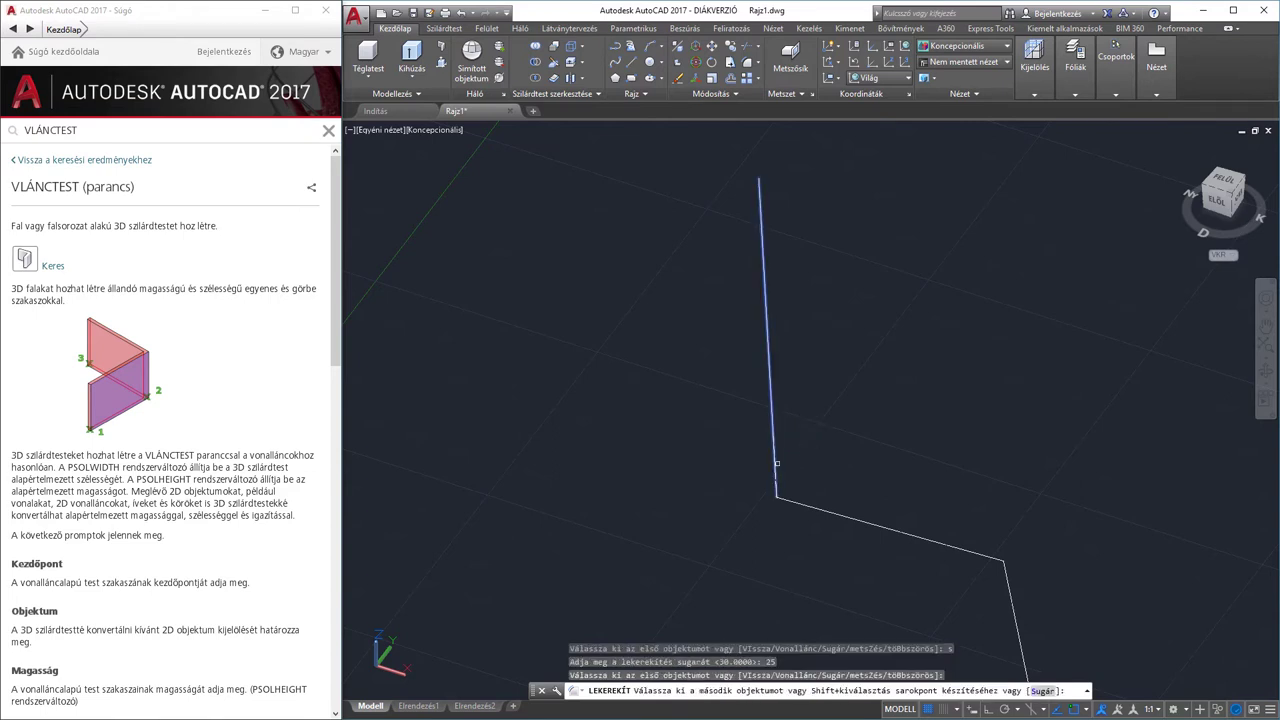
left_click(797, 500)
Round the lower corner with the same radius-25 fillet, giving an S-shape
middle_click_drag(797, 500, 686, 372)
key("Return")
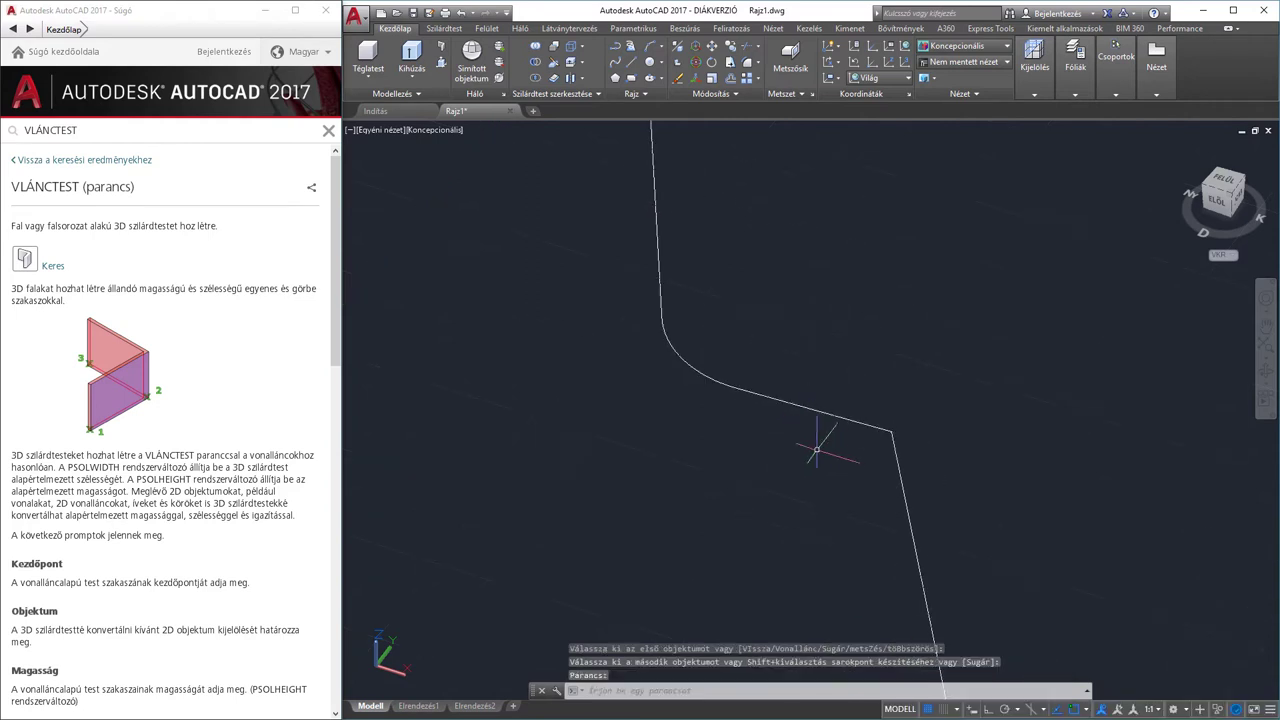
left_click(855, 420)
left_click(902, 470)
key("Return")
scroll(902, 470, "down", 3)
key("Escape")
middle_click_drag(850, 420, 865, 437)
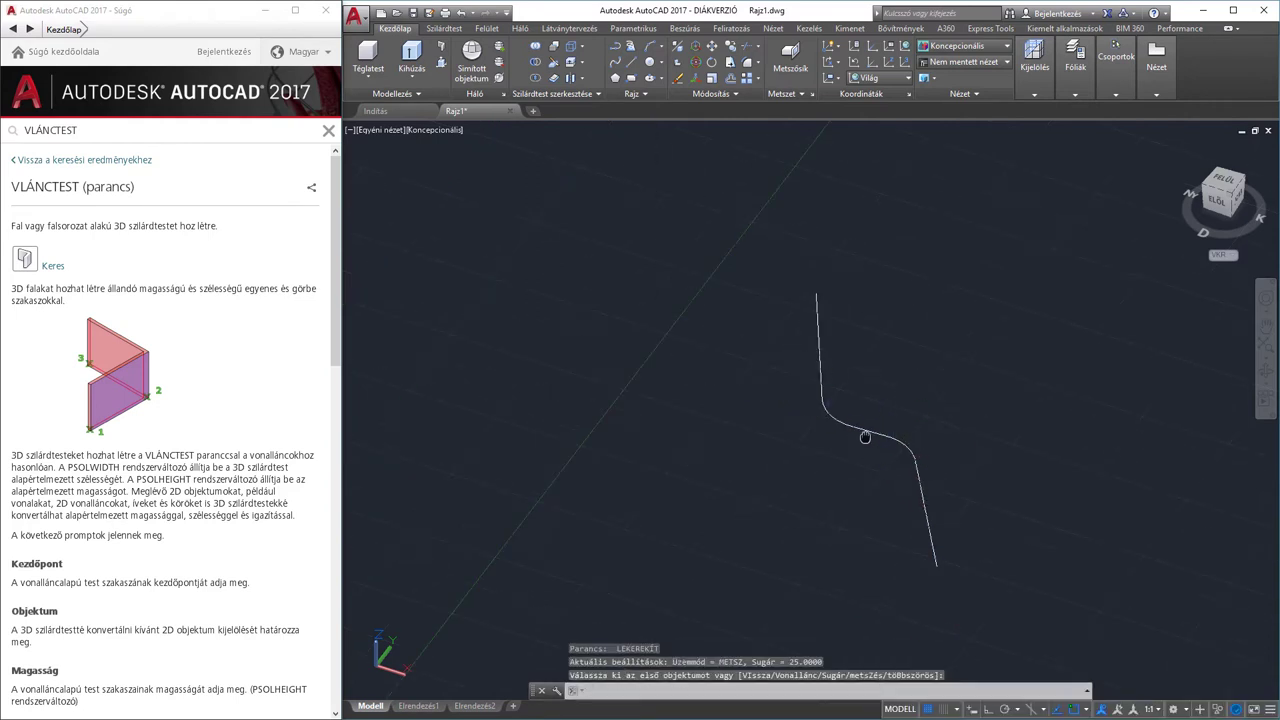
key("Escape")
middle_click_drag(837, 495, 820, 463)
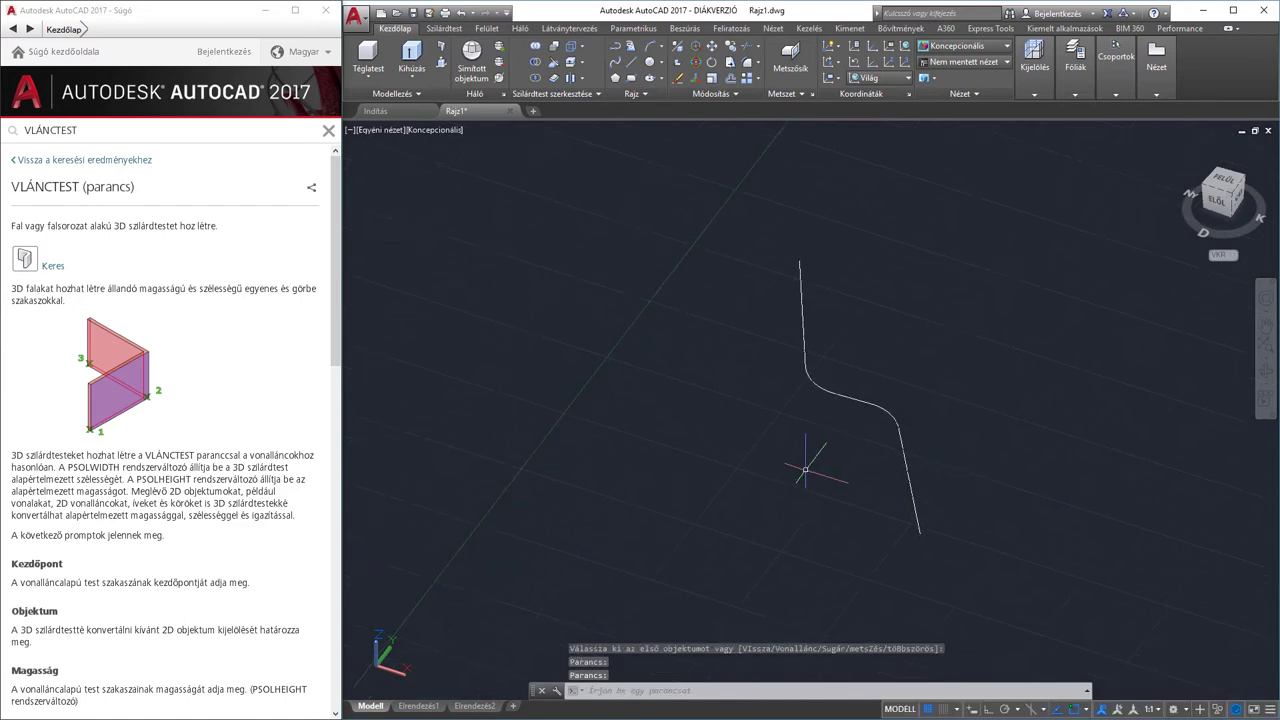
key("Escape")
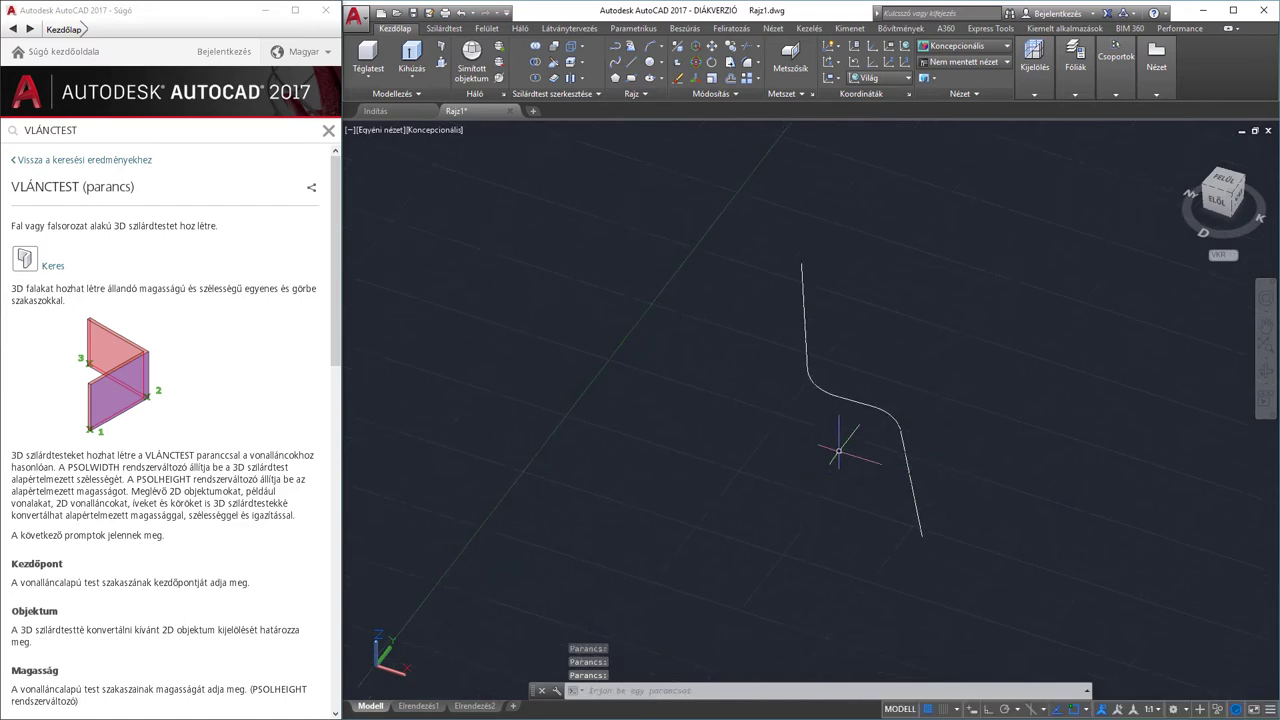
Convert the S-shaped polyline into a centre-justified 20×25 polysolid via VLÁNCTEST's Objektum option
type("VLÁN")
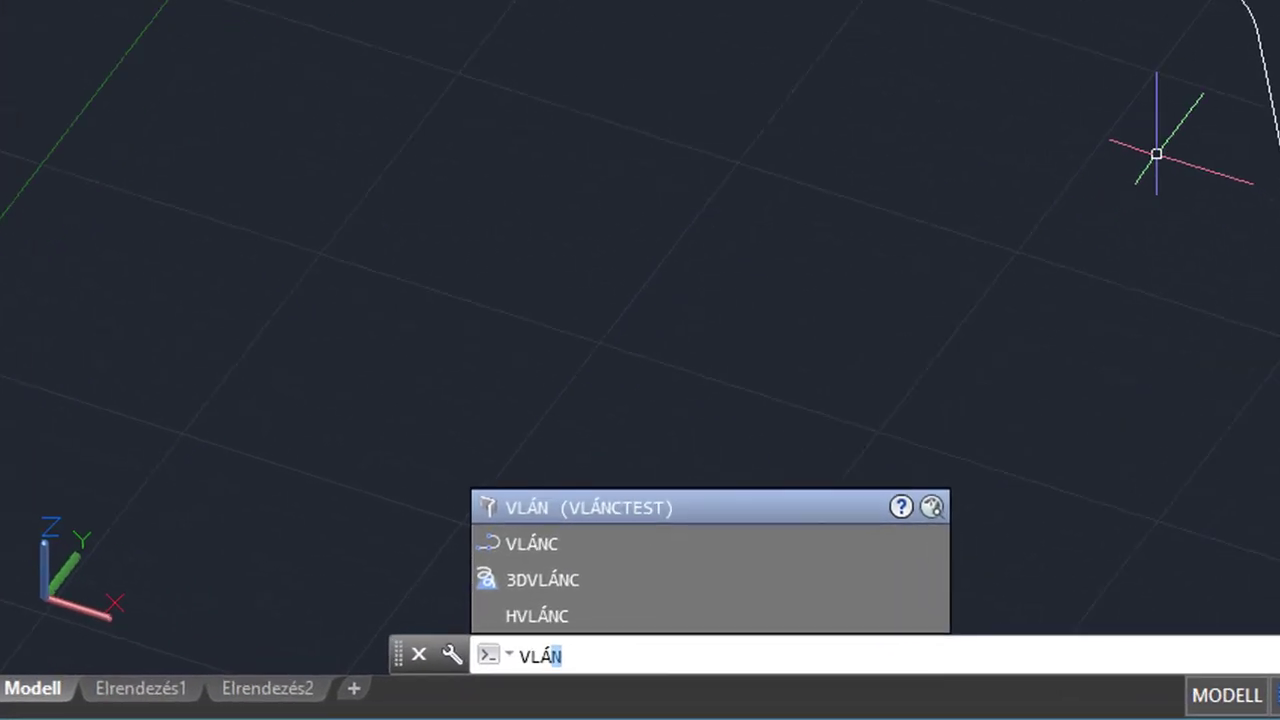
key("Return")
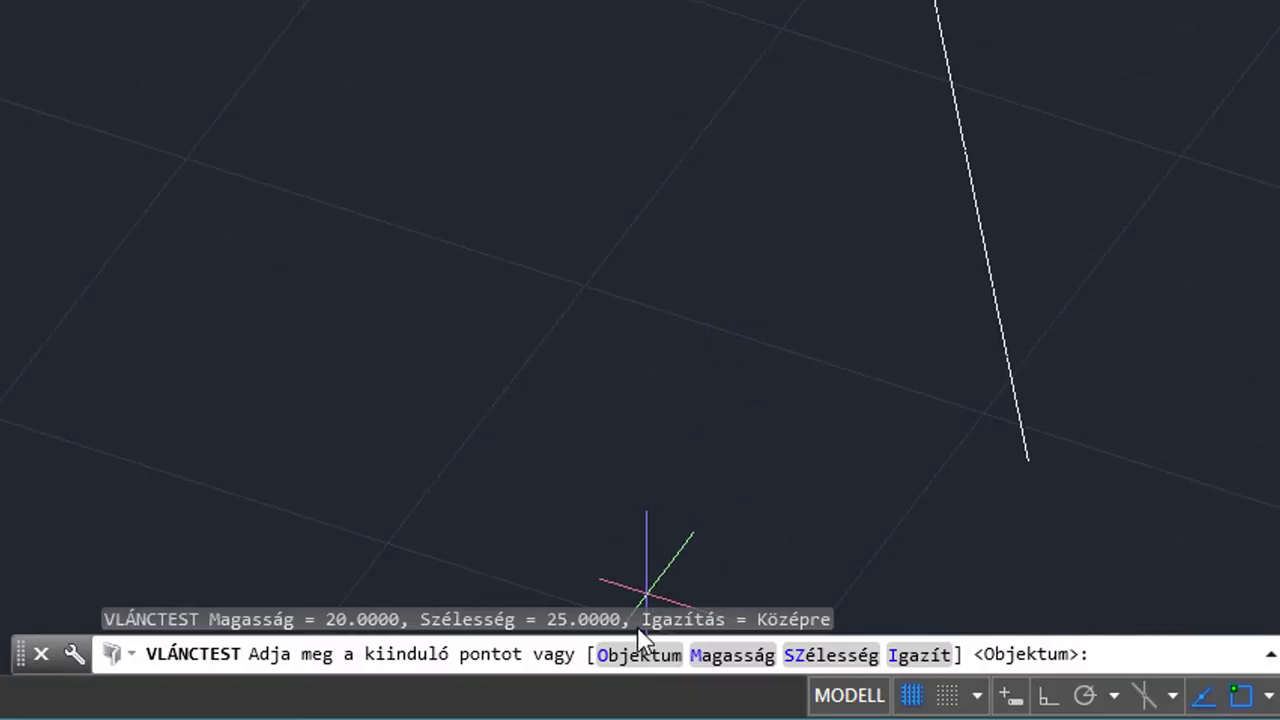
left_click(639, 655)
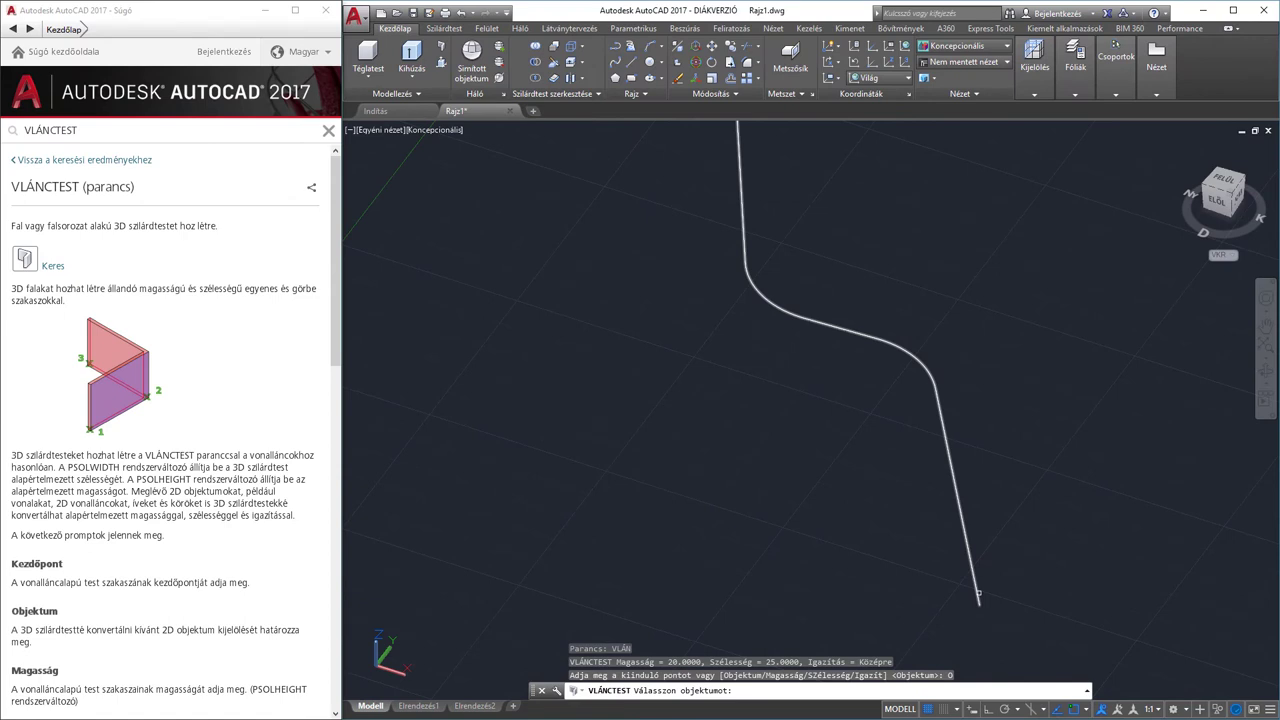
left_click(978, 594)
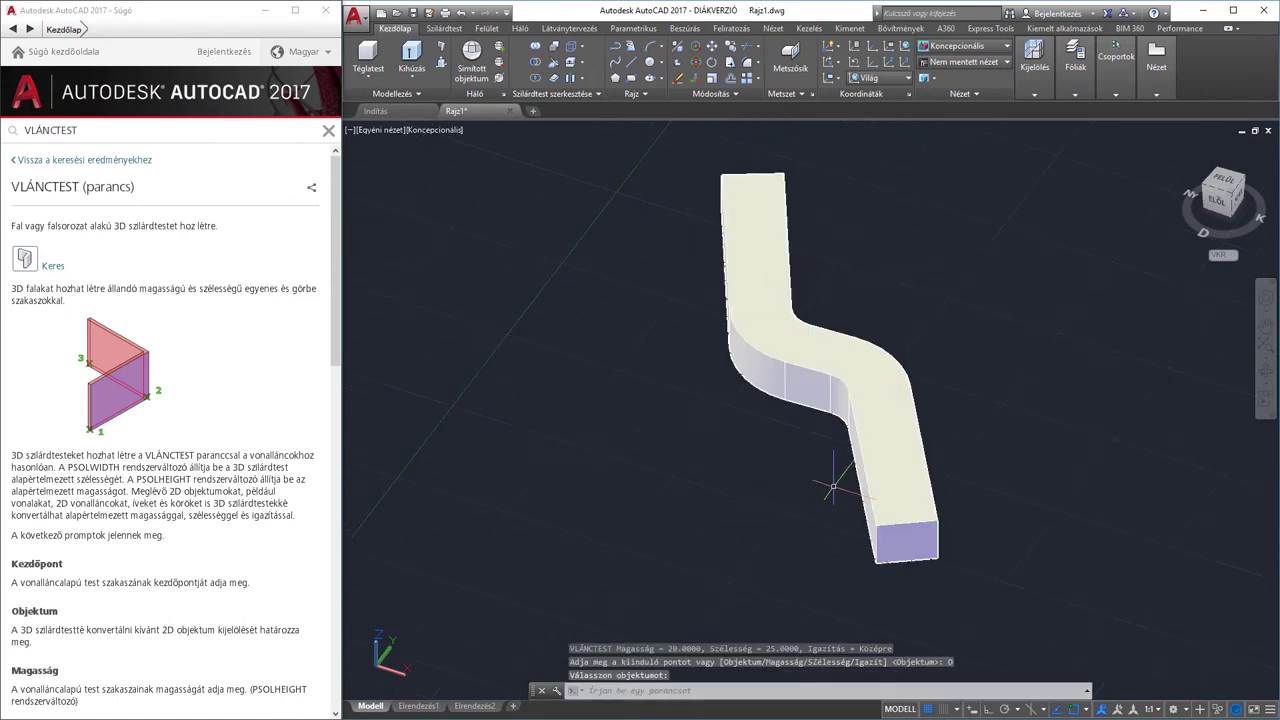
left_click(885, 520)
left_click(885, 520)
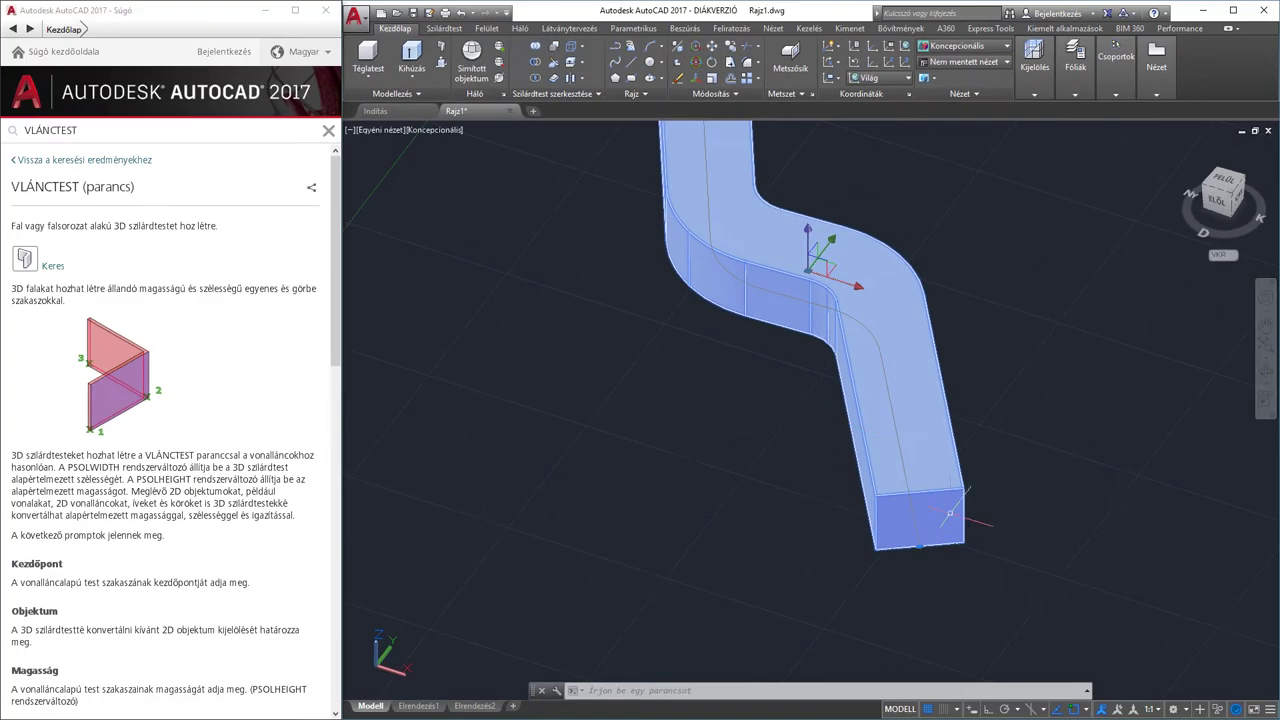
mouse_move(950, 513)
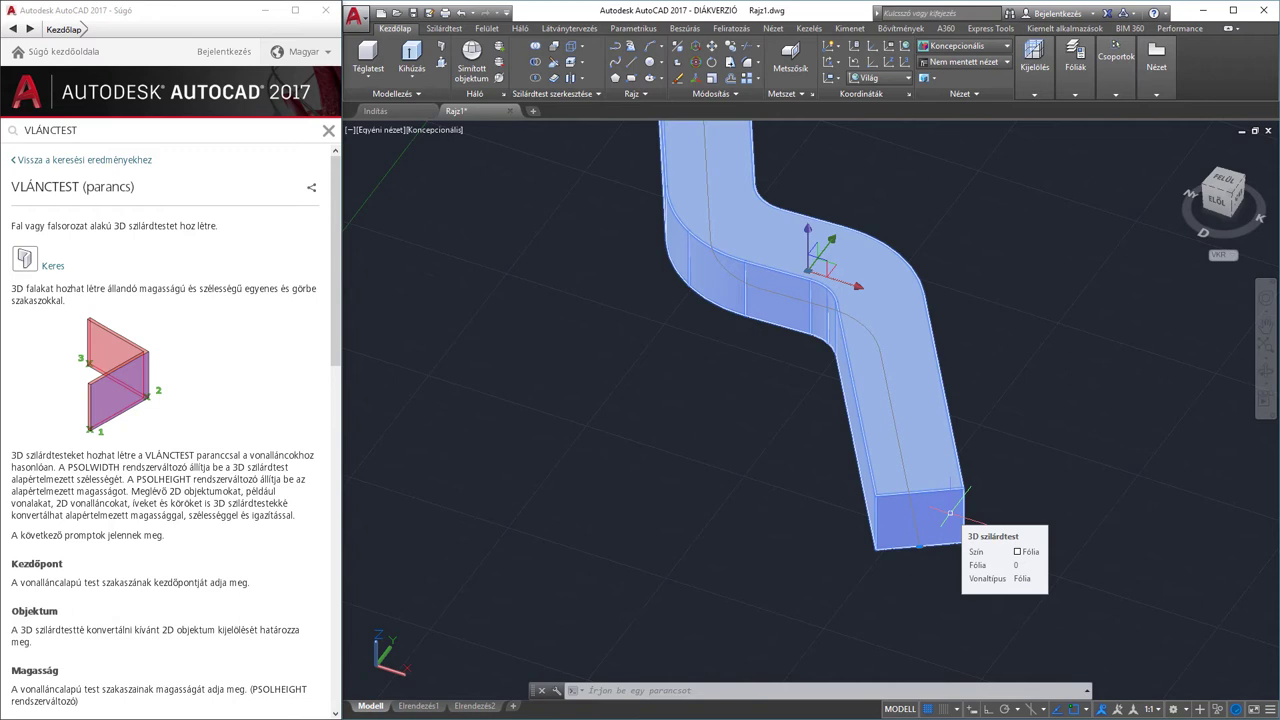
key("Escape")
key("ctrl+z")
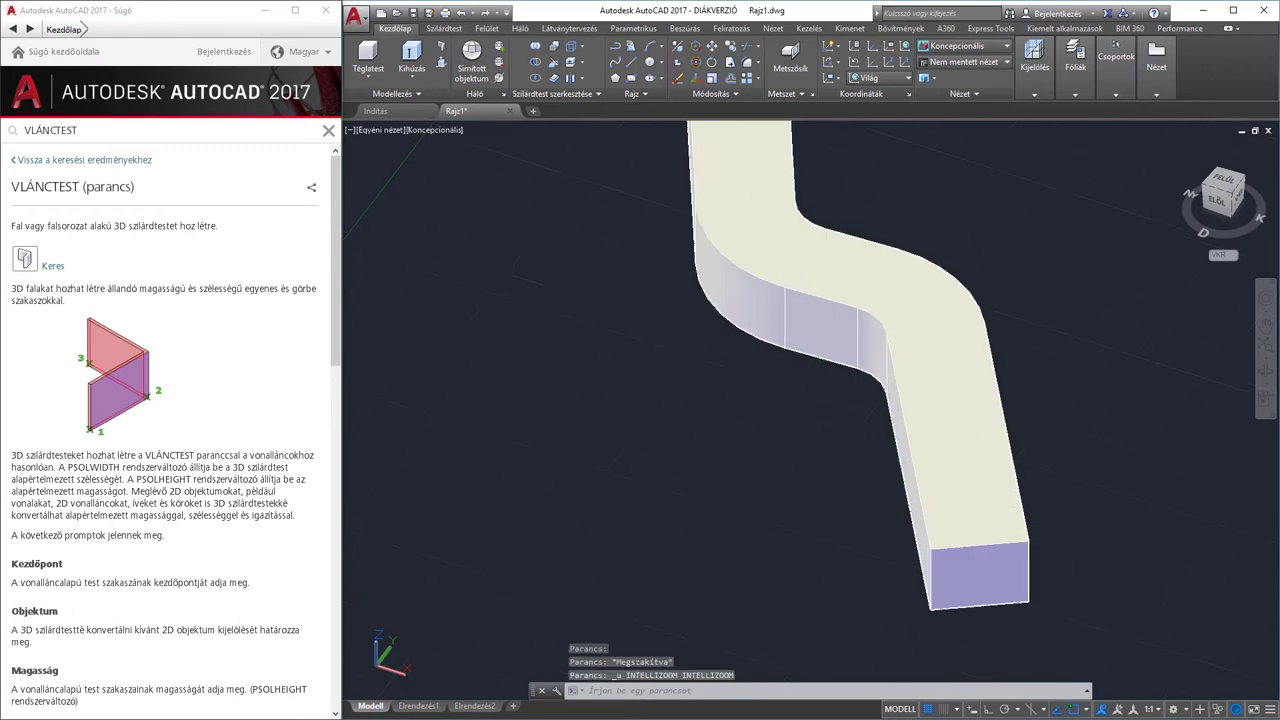
Undo the centred wall, rebuild it with Igazít > Bal justification, then undo that too
key("ctrl+z")
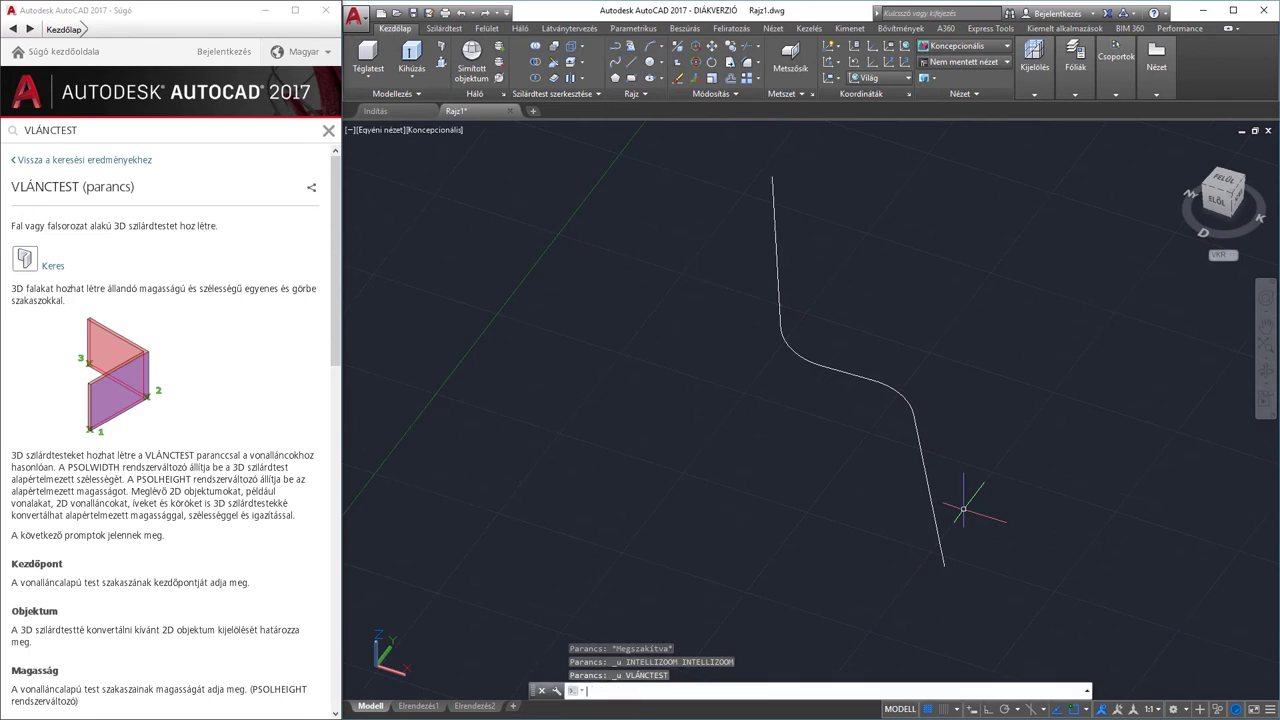
type("VL")
key("Down")
key("Return")
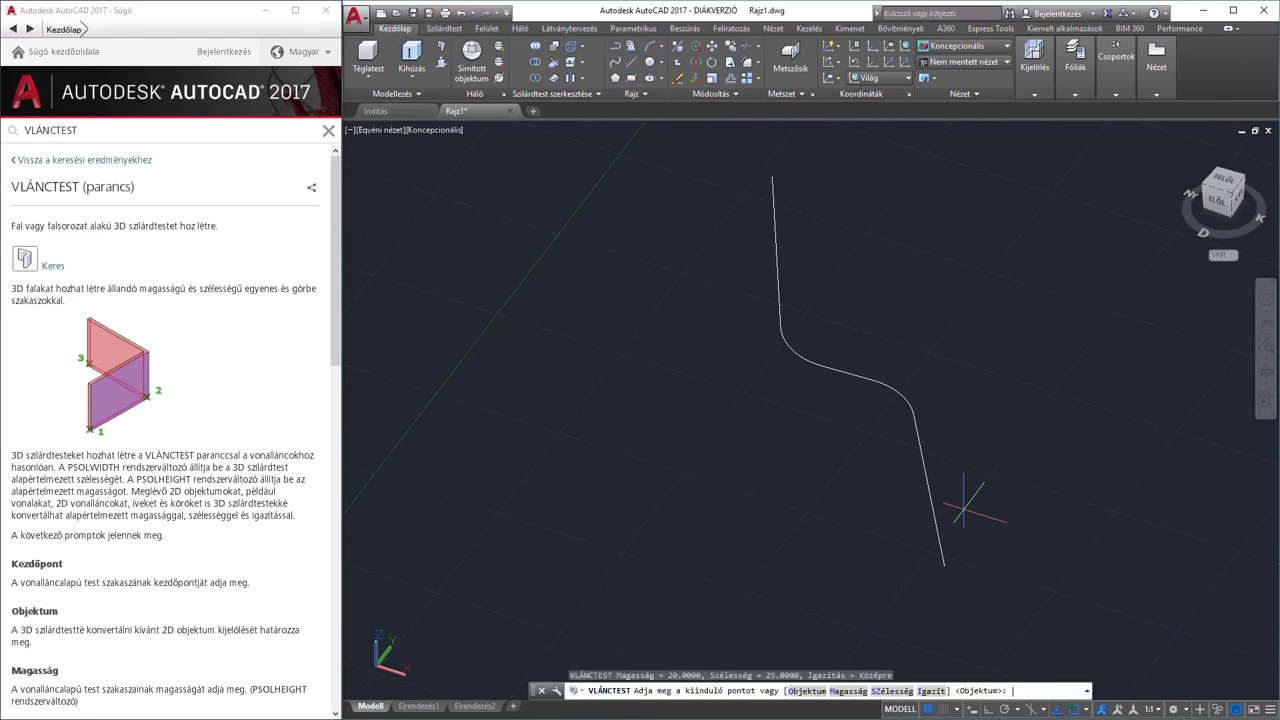
left_click(929, 691)
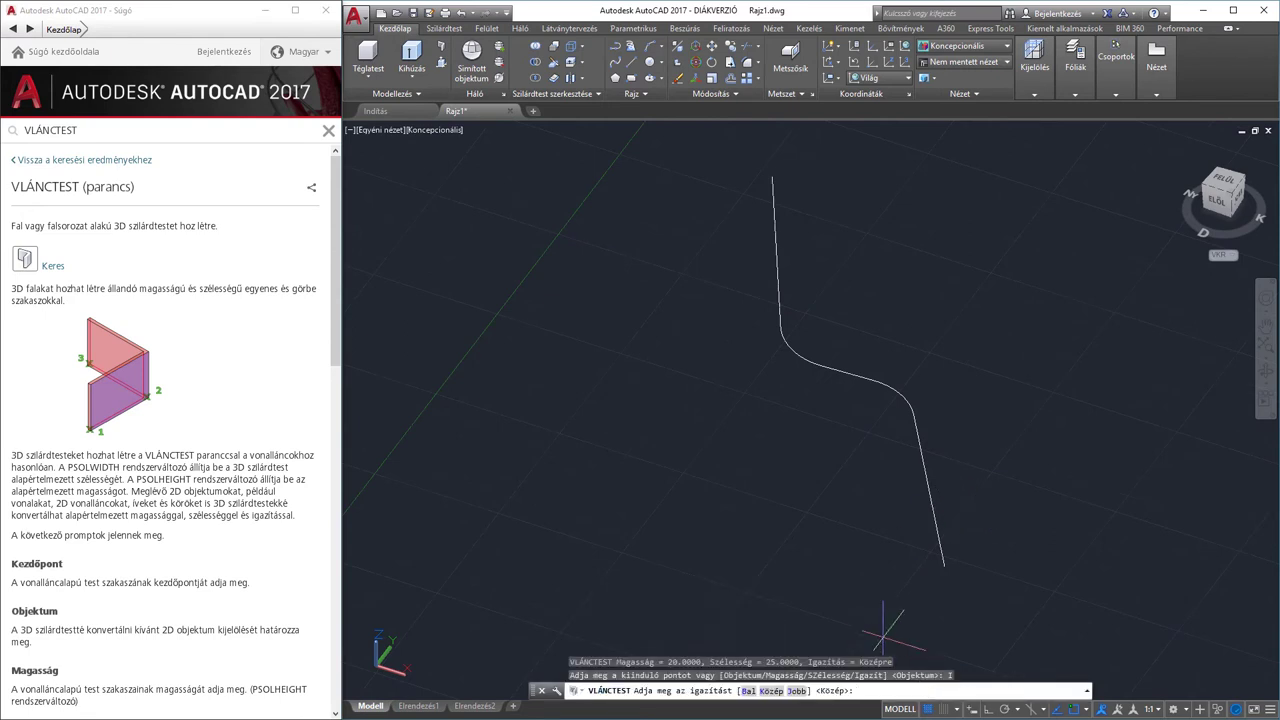
left_click(748, 691)
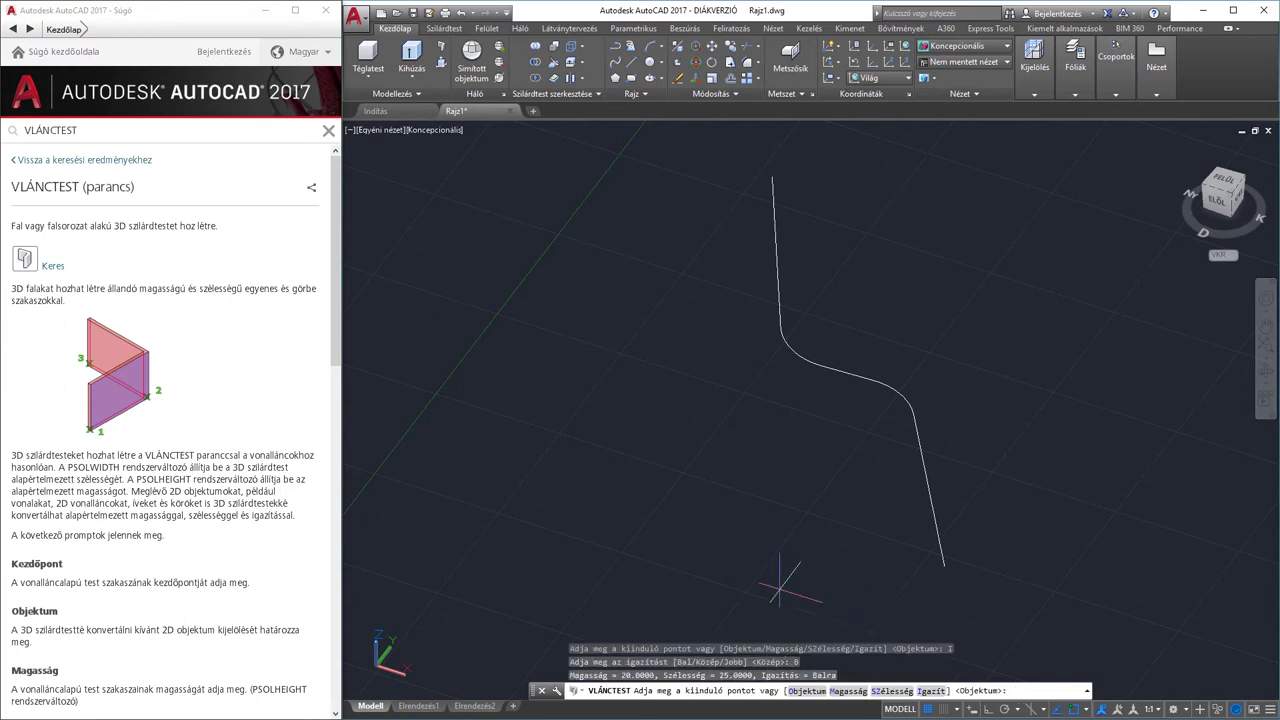
left_click(806, 691)
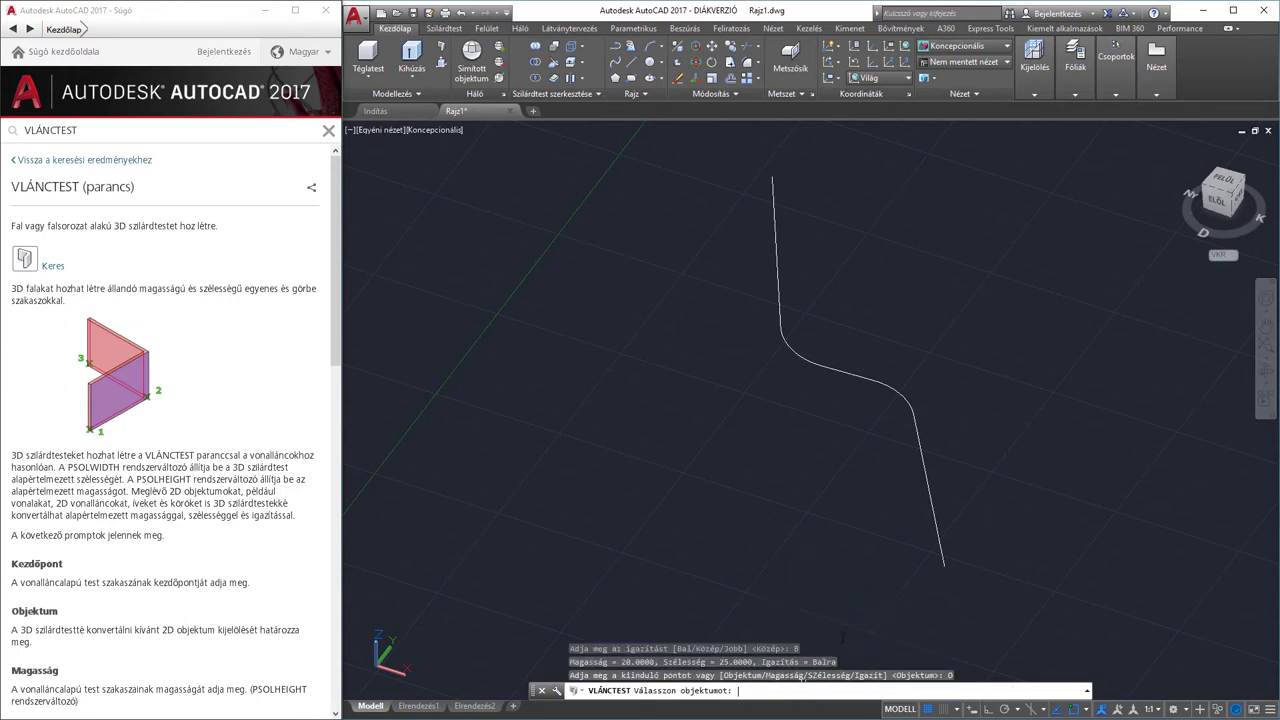
left_click(940, 552)
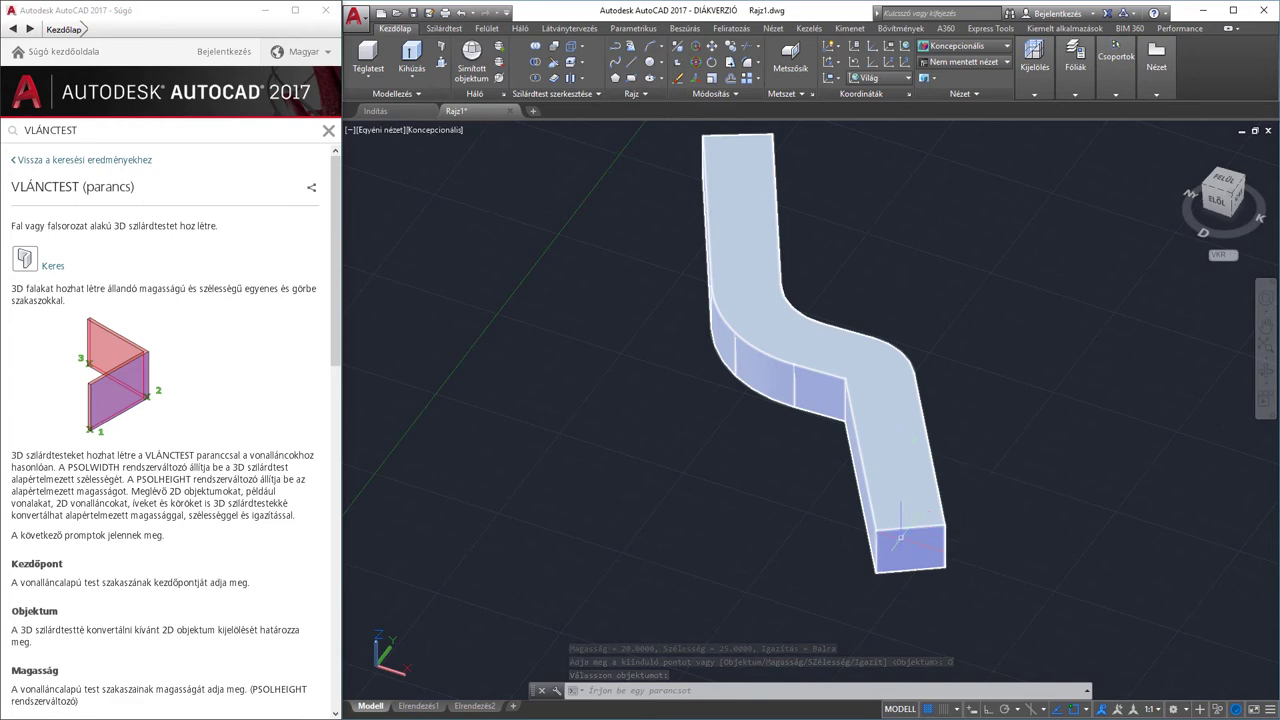
left_click(893, 463)
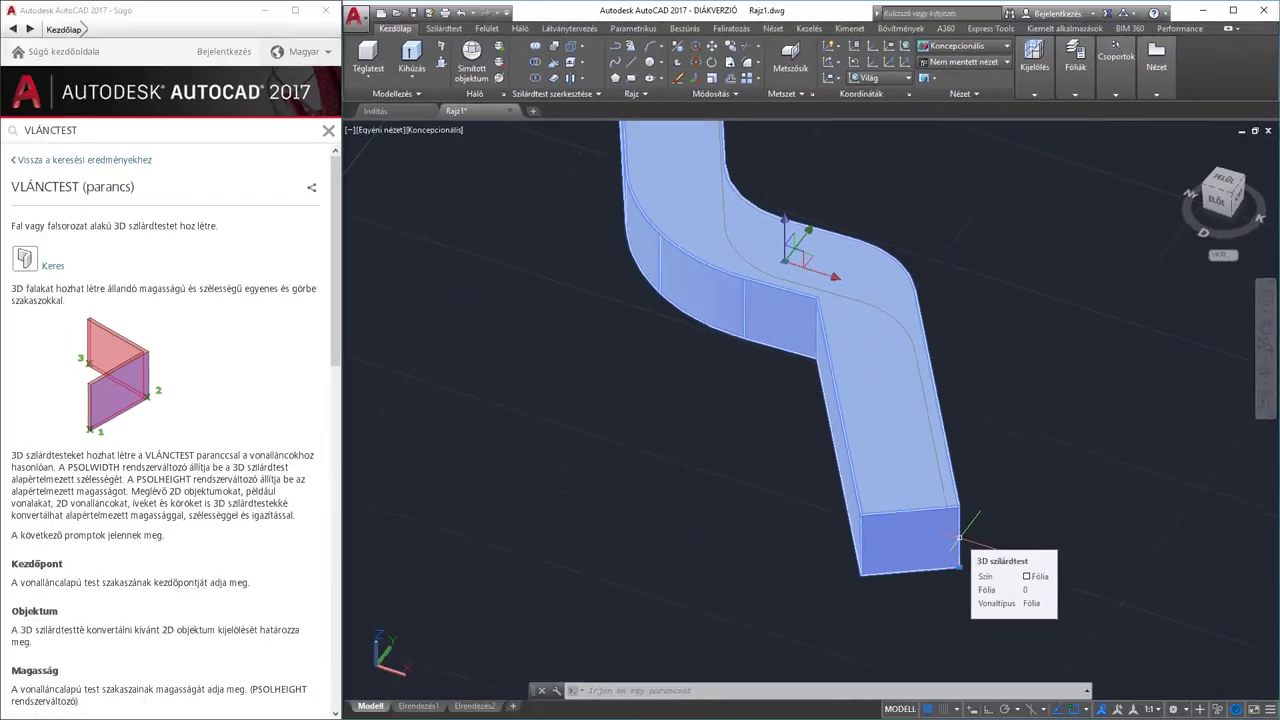
key("ctrl+z")
key("ctrl+z")
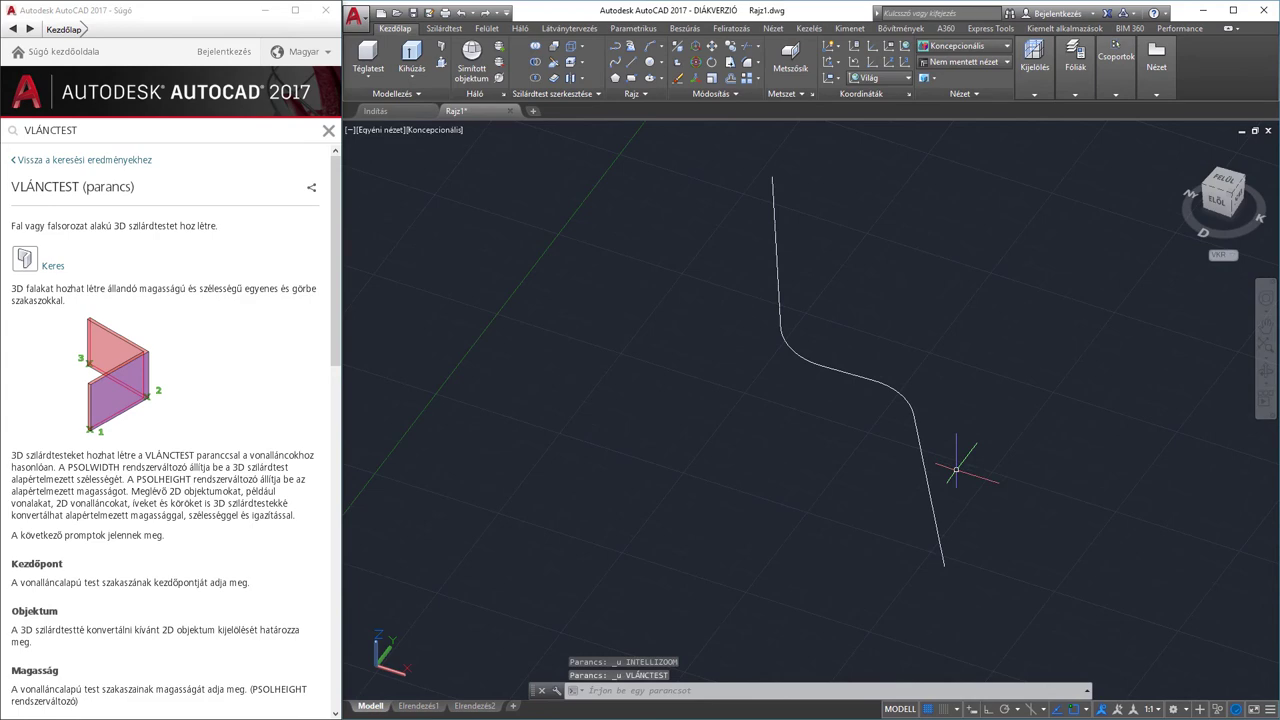
Rebuild the S-shaped polyline as a wall with VLÁNCTEST's Igazít > Jobb justification
type("vln")
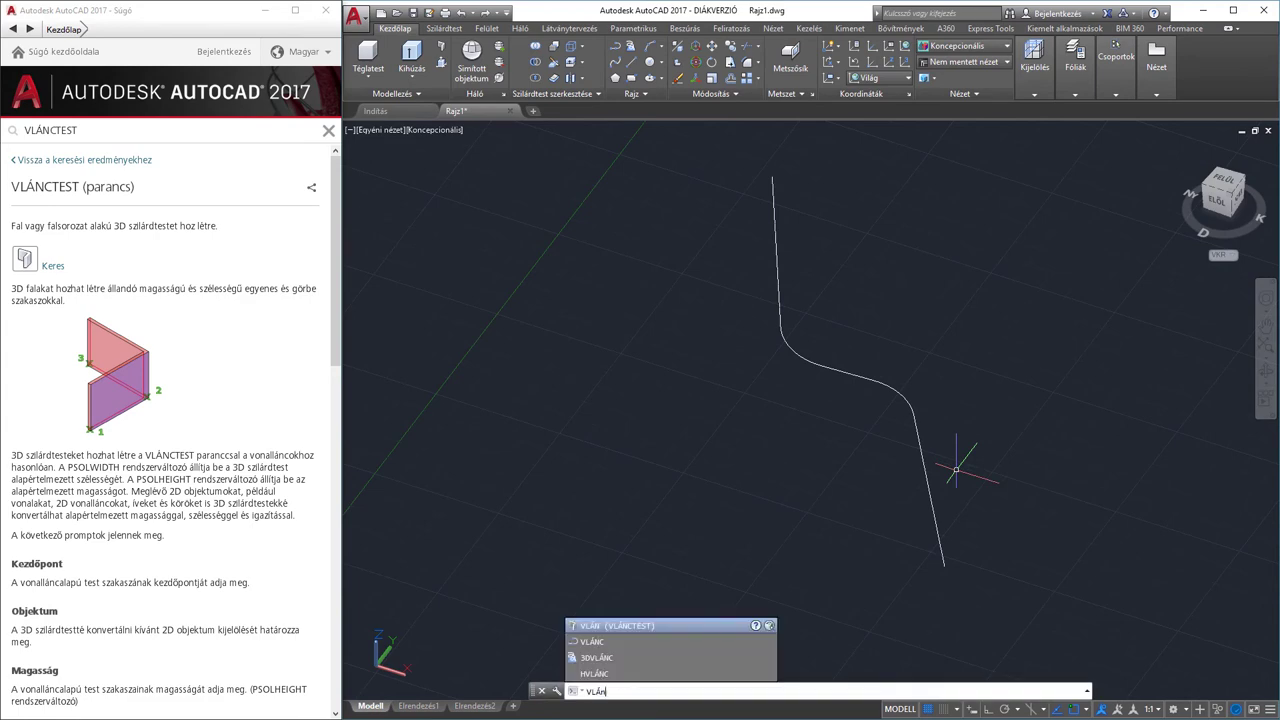
key("Return")
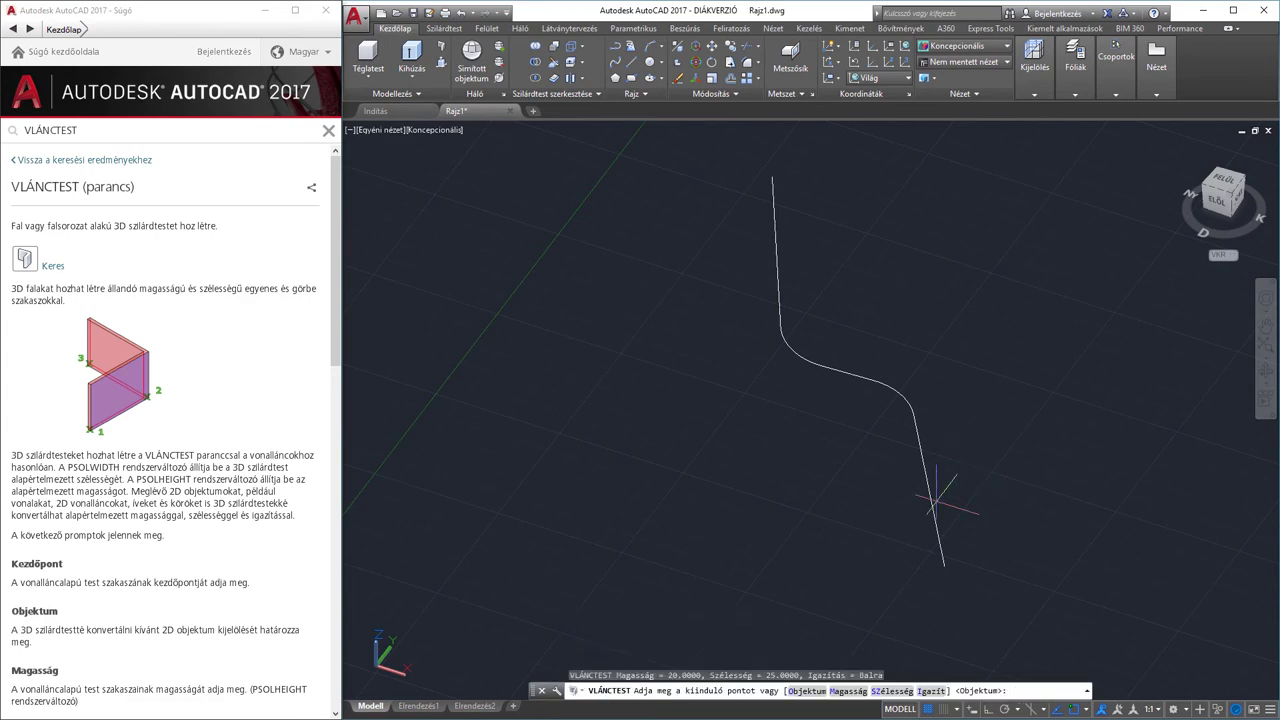
left_click(929, 689)
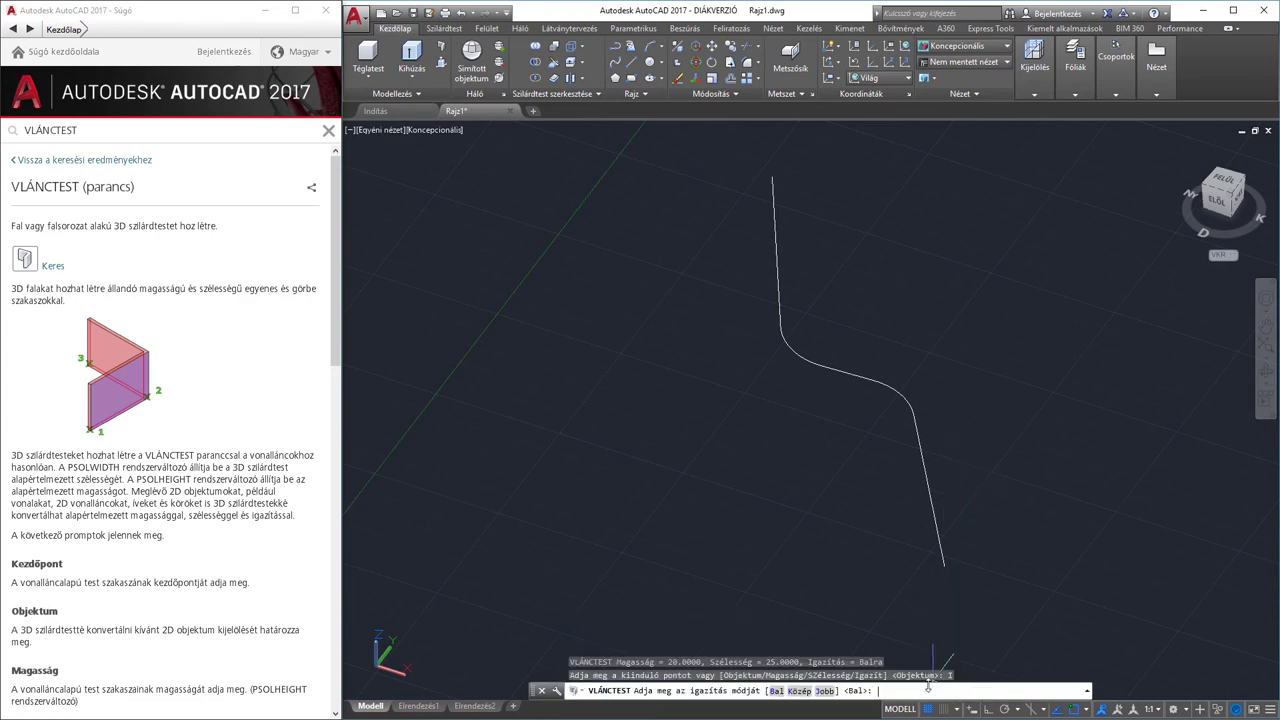
left_click(823, 691)
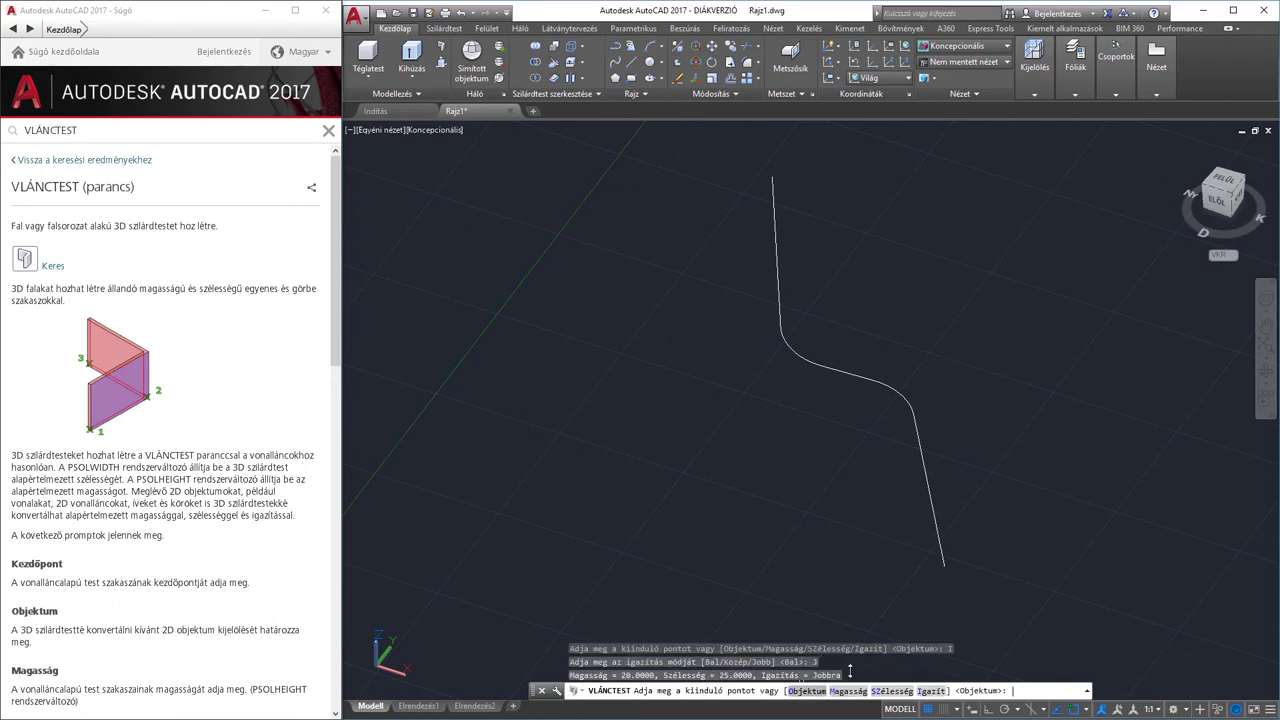
left_click(806, 691)
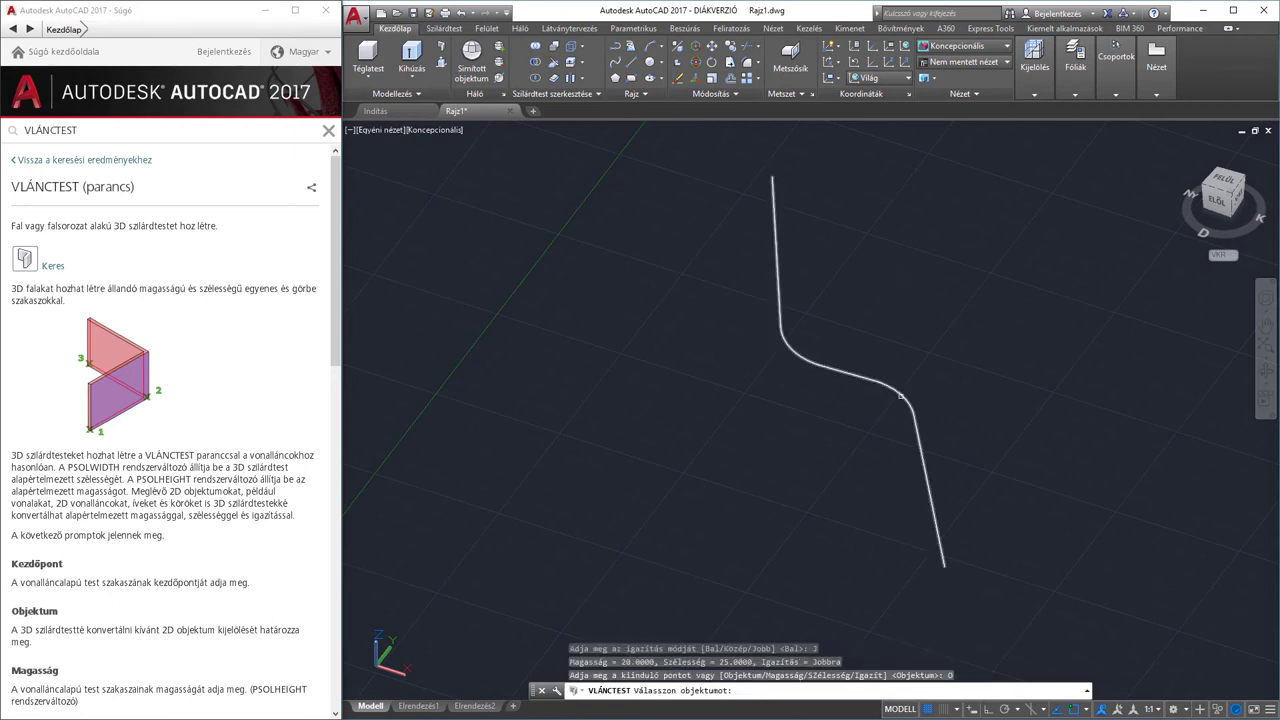
left_click(943, 554)
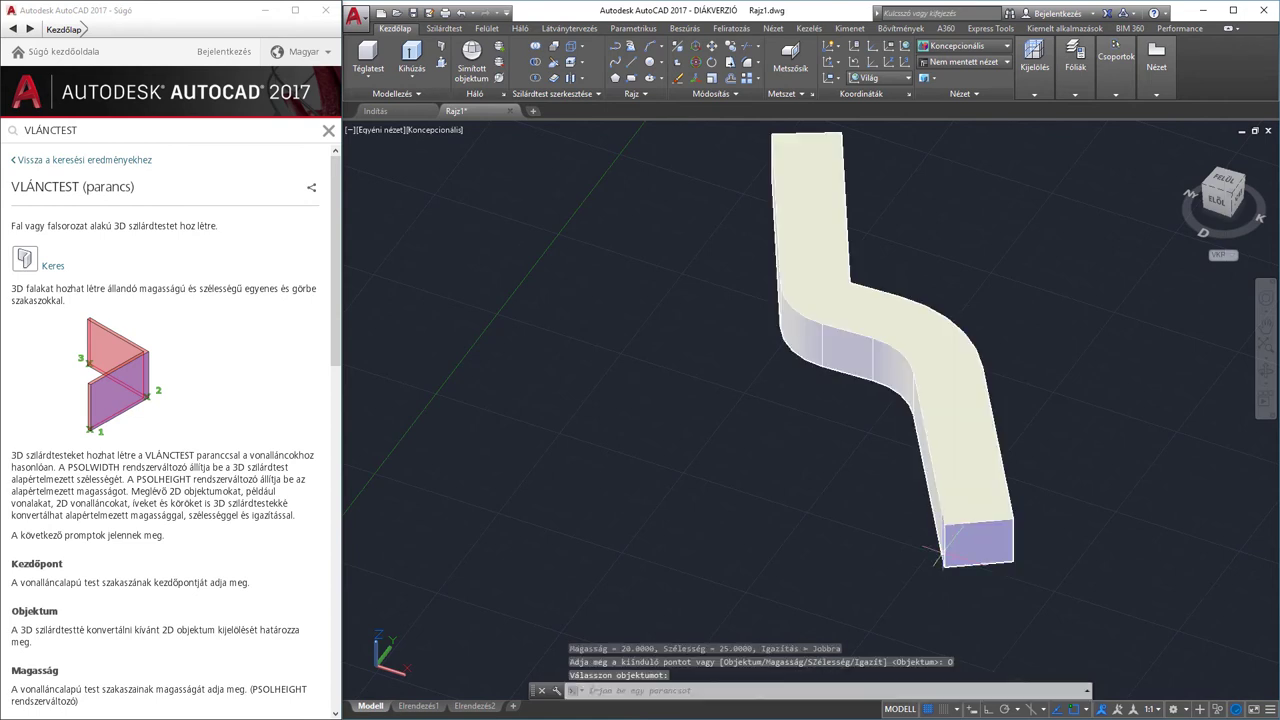
left_click(1000, 525)
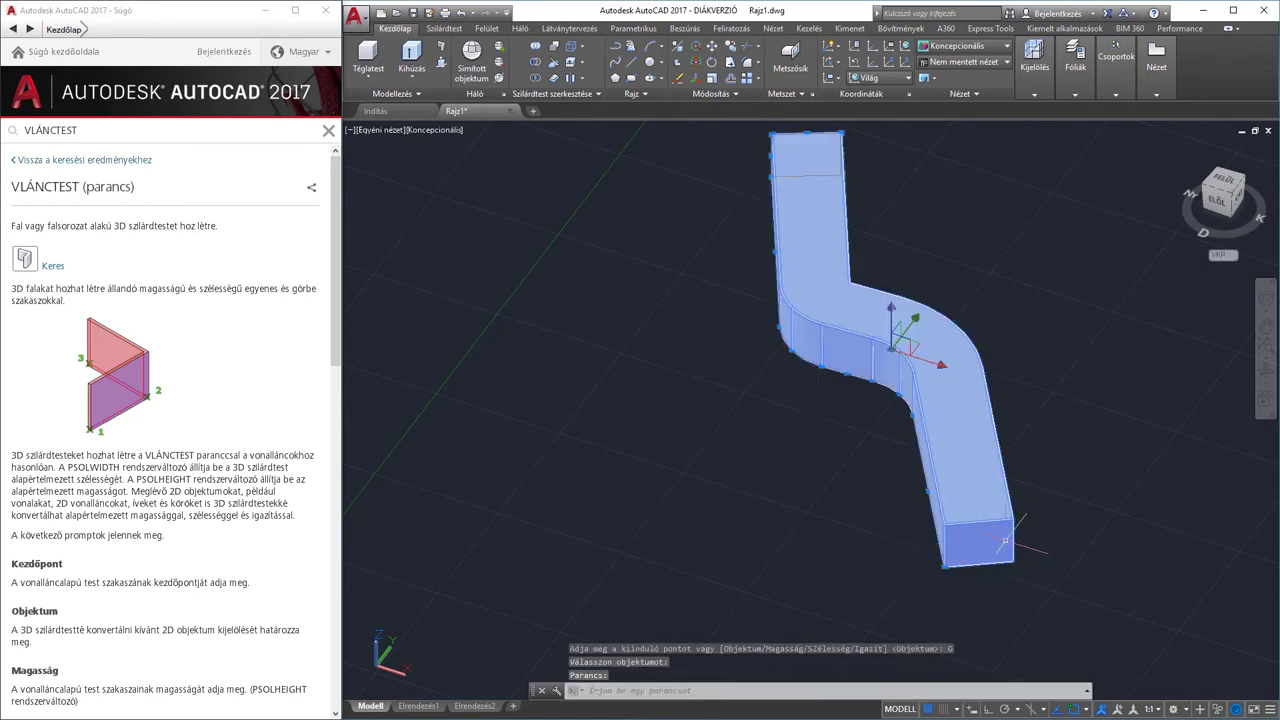
Orbit to view the right-justified wall's side faces, then check its lower-end grip
left_click(1265, 373)
left_click_drag(1178, 434, 1060, 432)
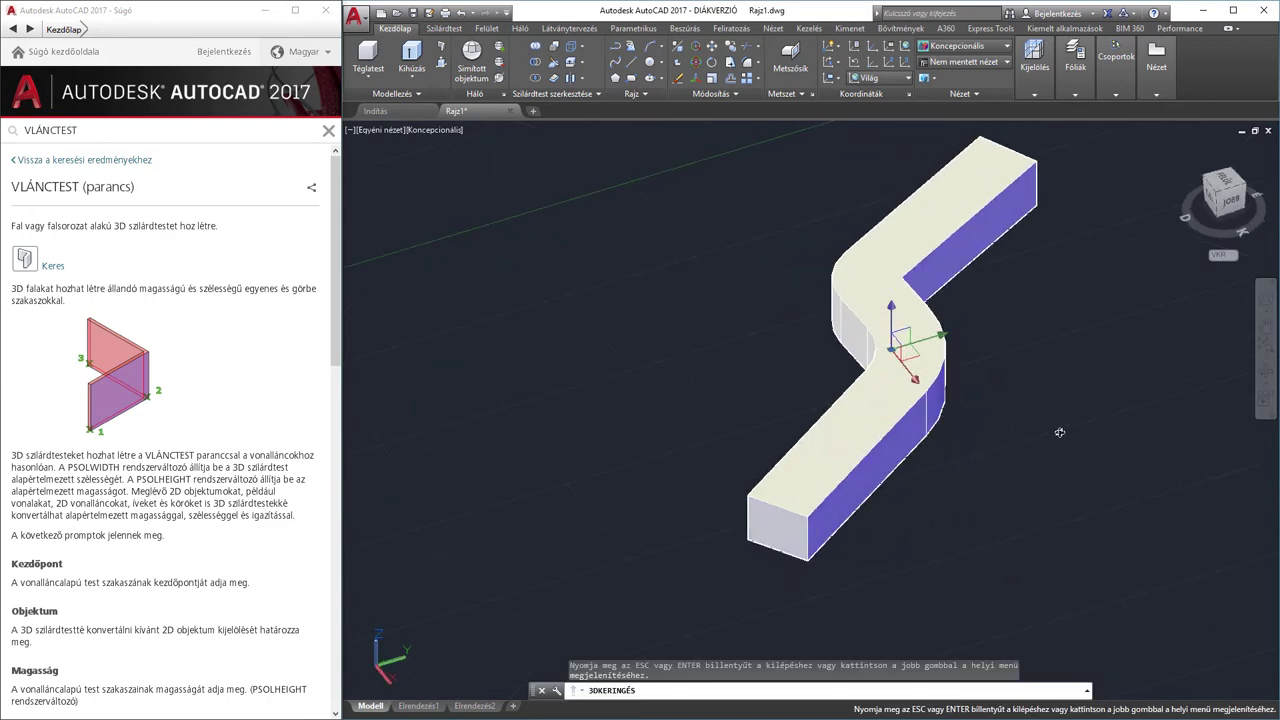
key("Escape")
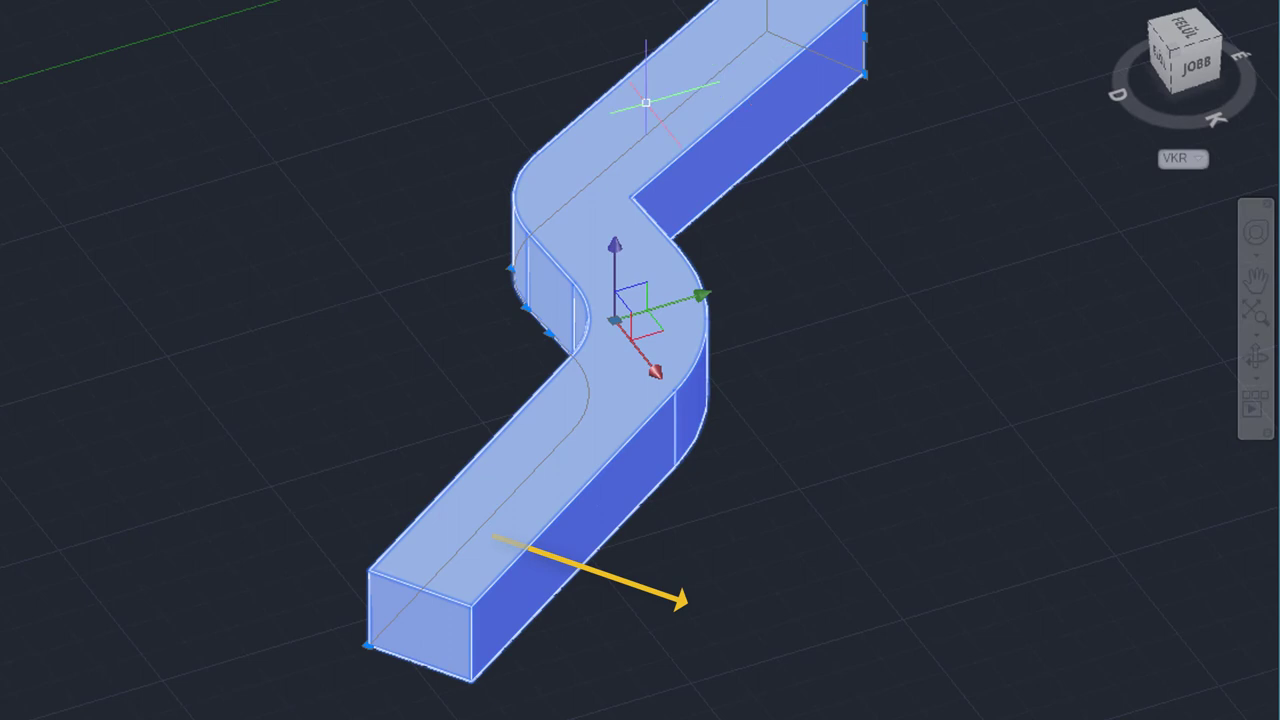
left_click(372, 644)
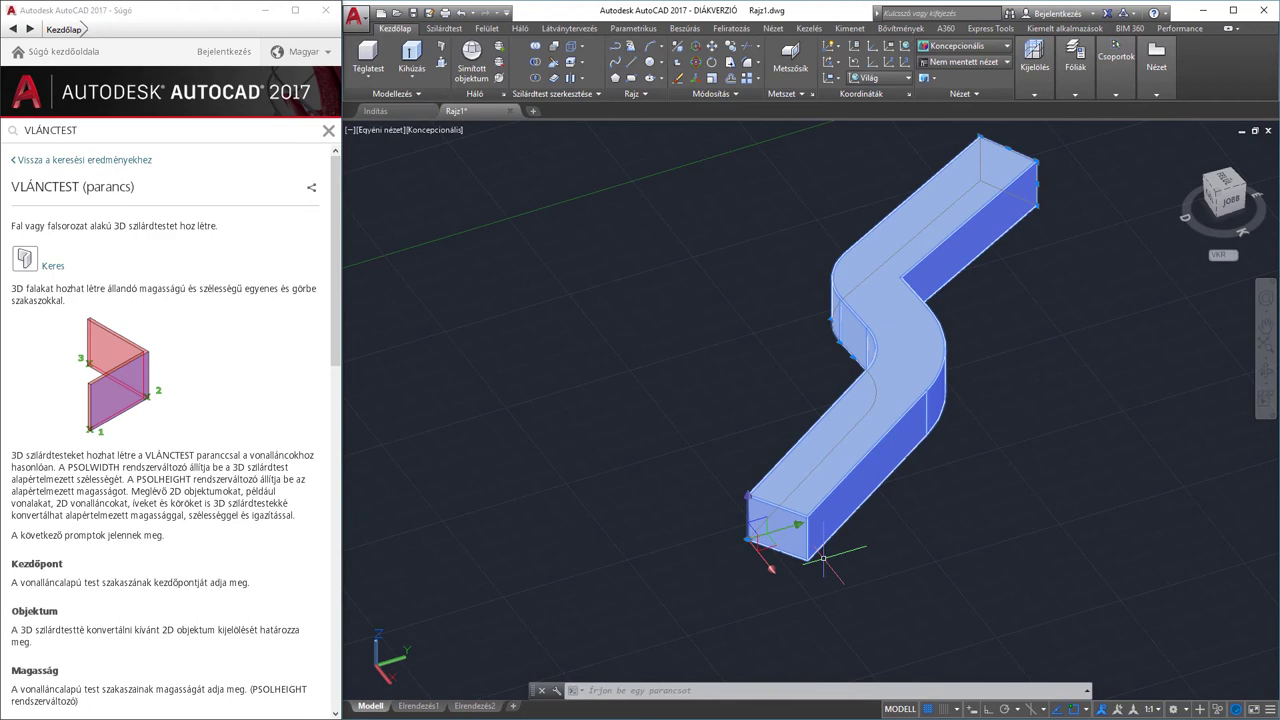
key("Escape")
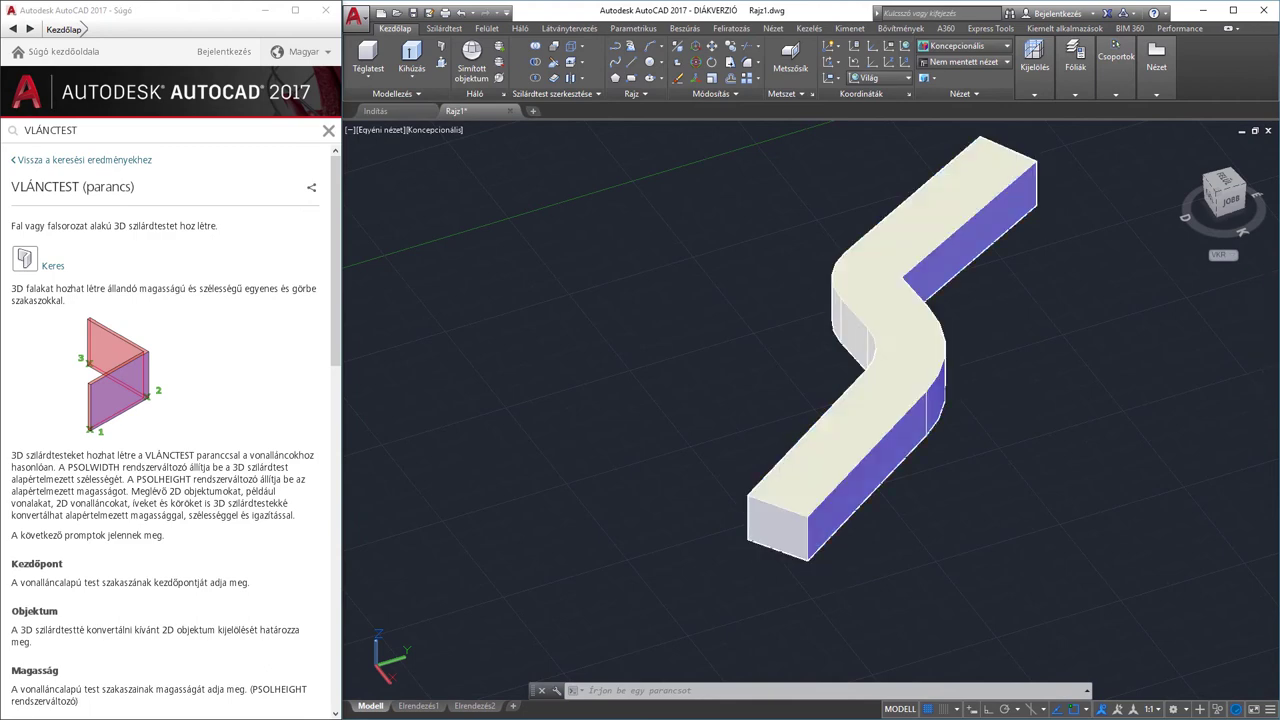
middle_click_drag(603, 457, 580, 442)
scroll(580, 442, "down", 2)
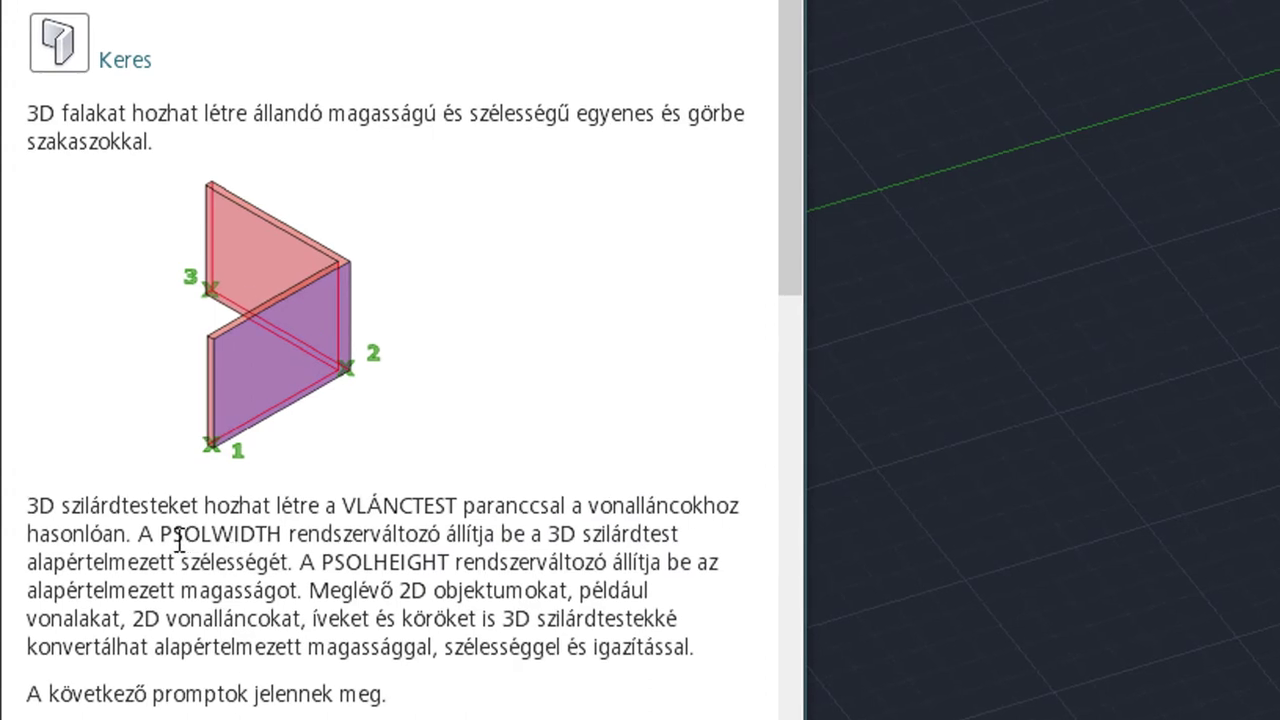
Set PSOLHEIGHT to 50 so new walls default to 50 high
left_click_drag(162, 535, 278, 535)
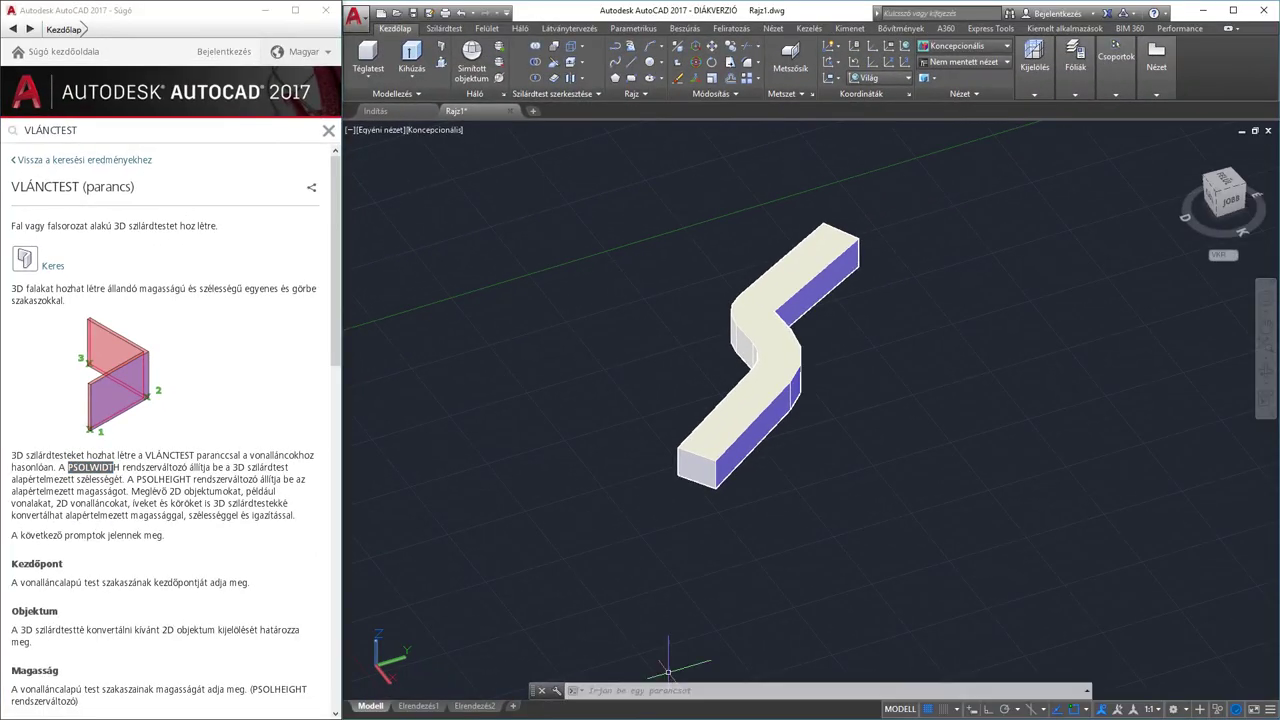
type("psol")
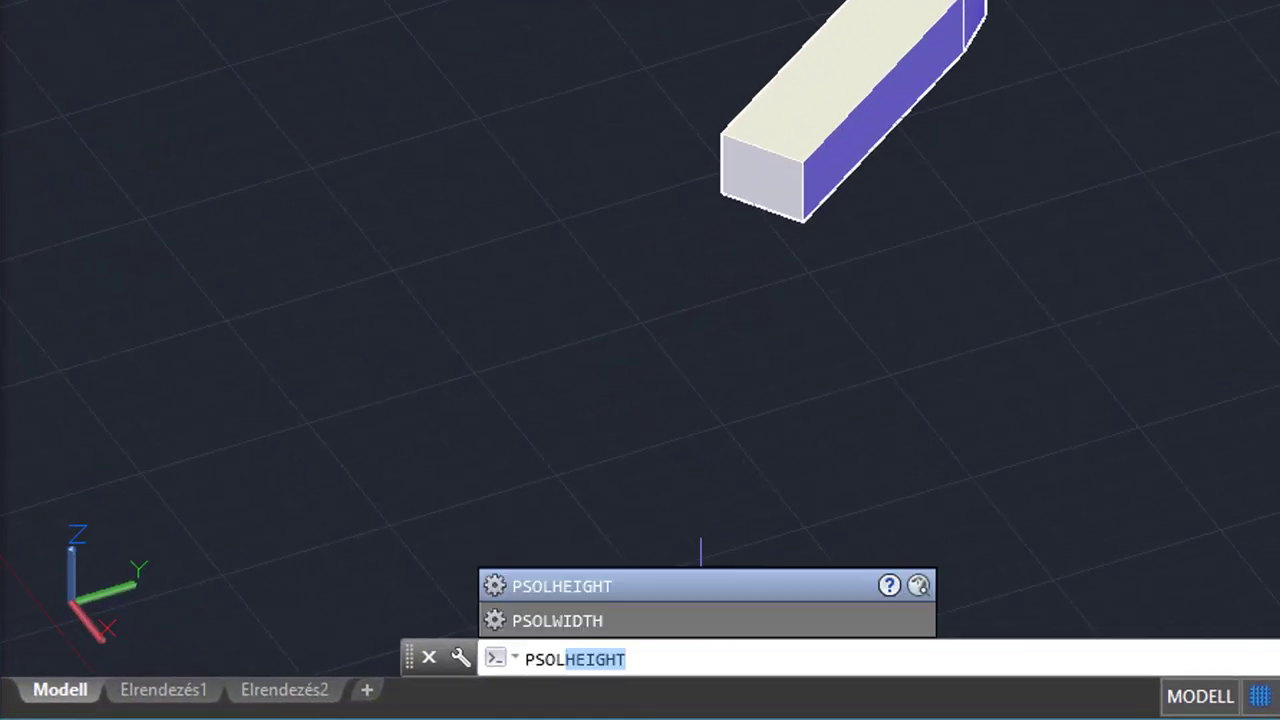
key("Down")
key("Up")
key("Return")
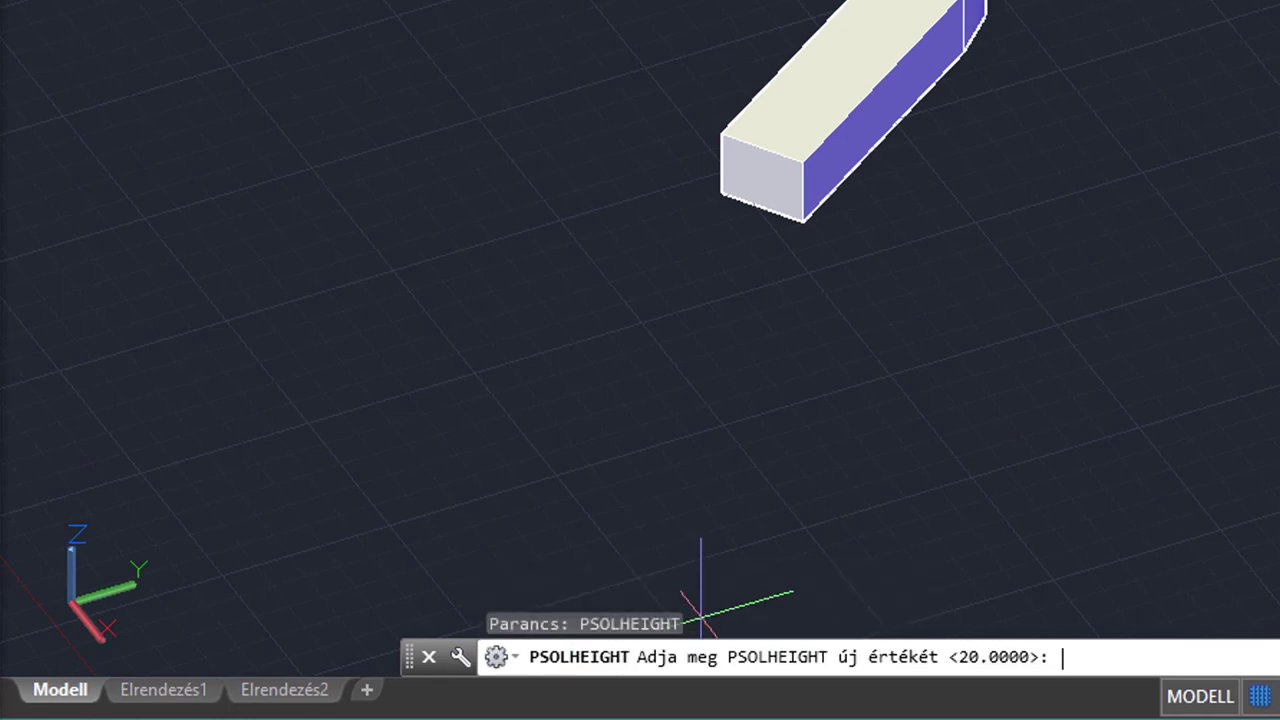
key("Return")
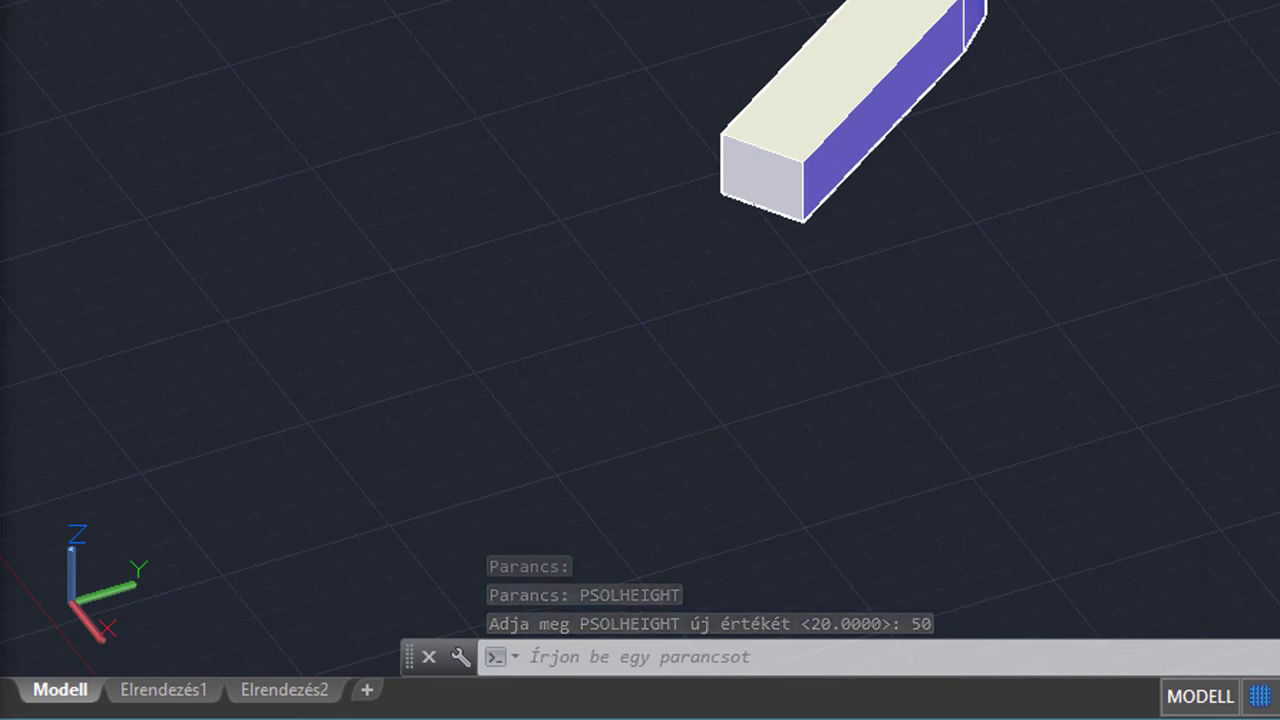
Set PSOLWIDTH to 80 so new walls default to 80 wide
type("ps")
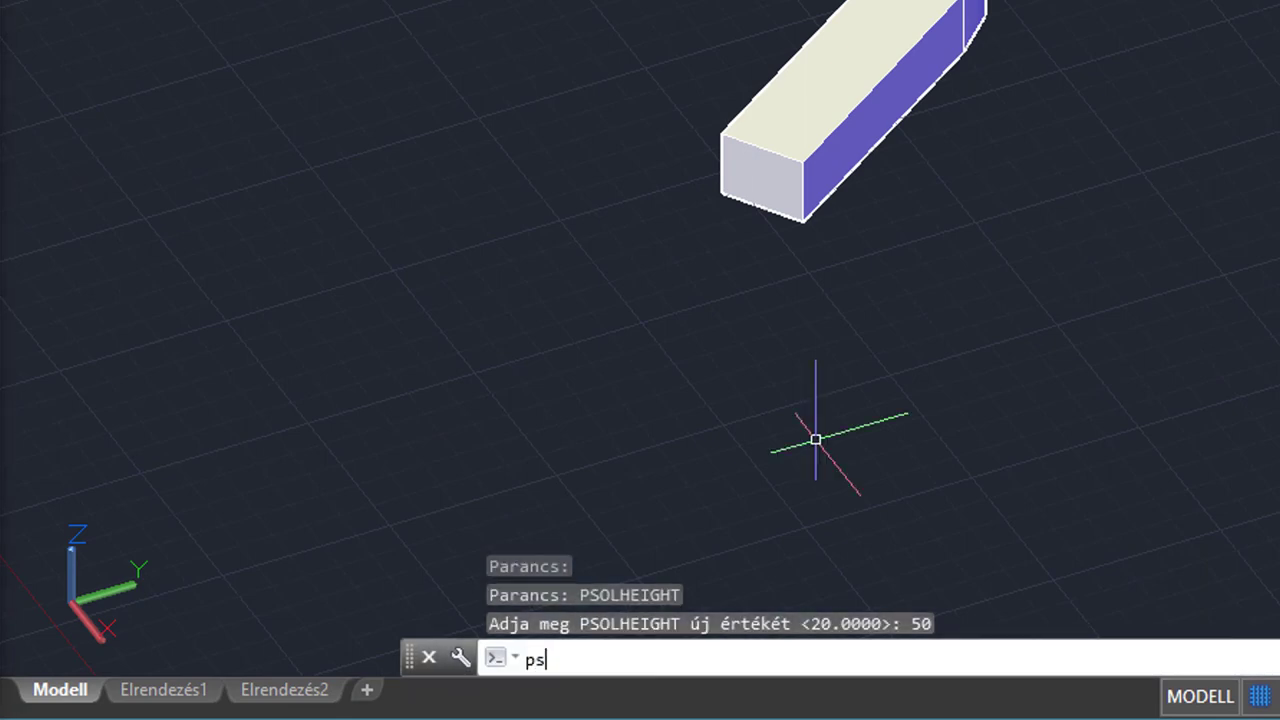
key("Down")
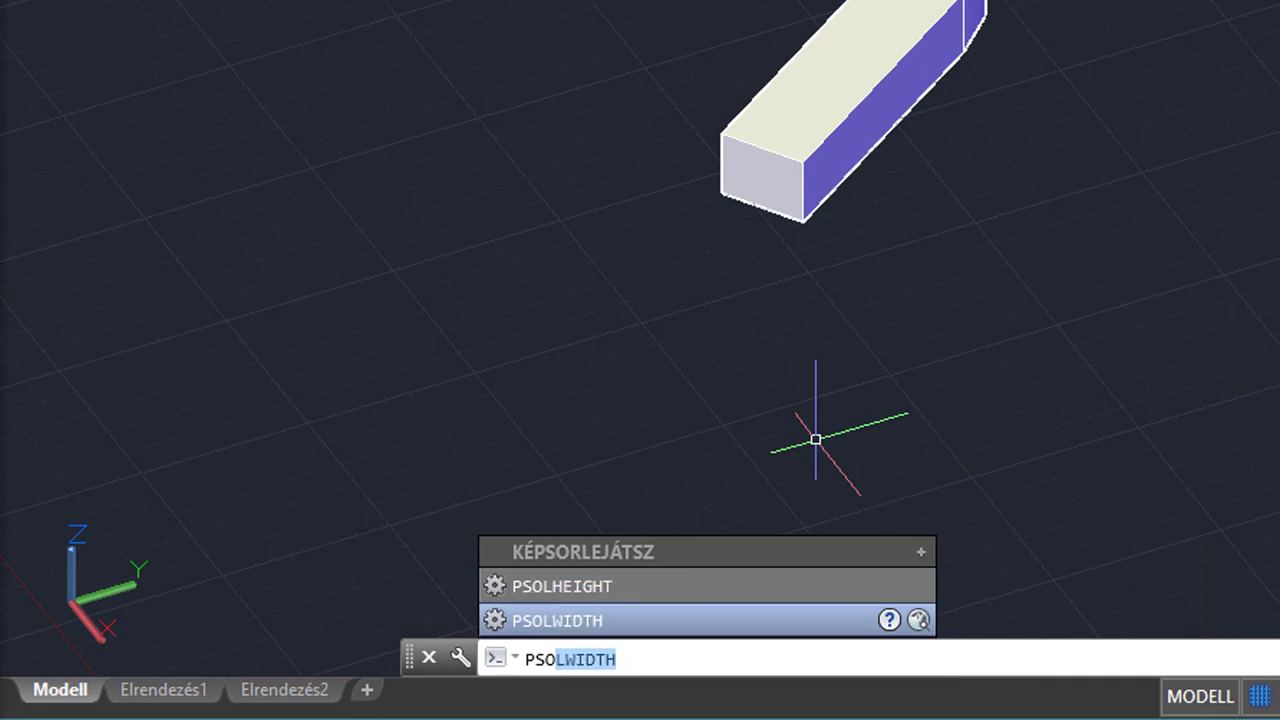
key("Return")
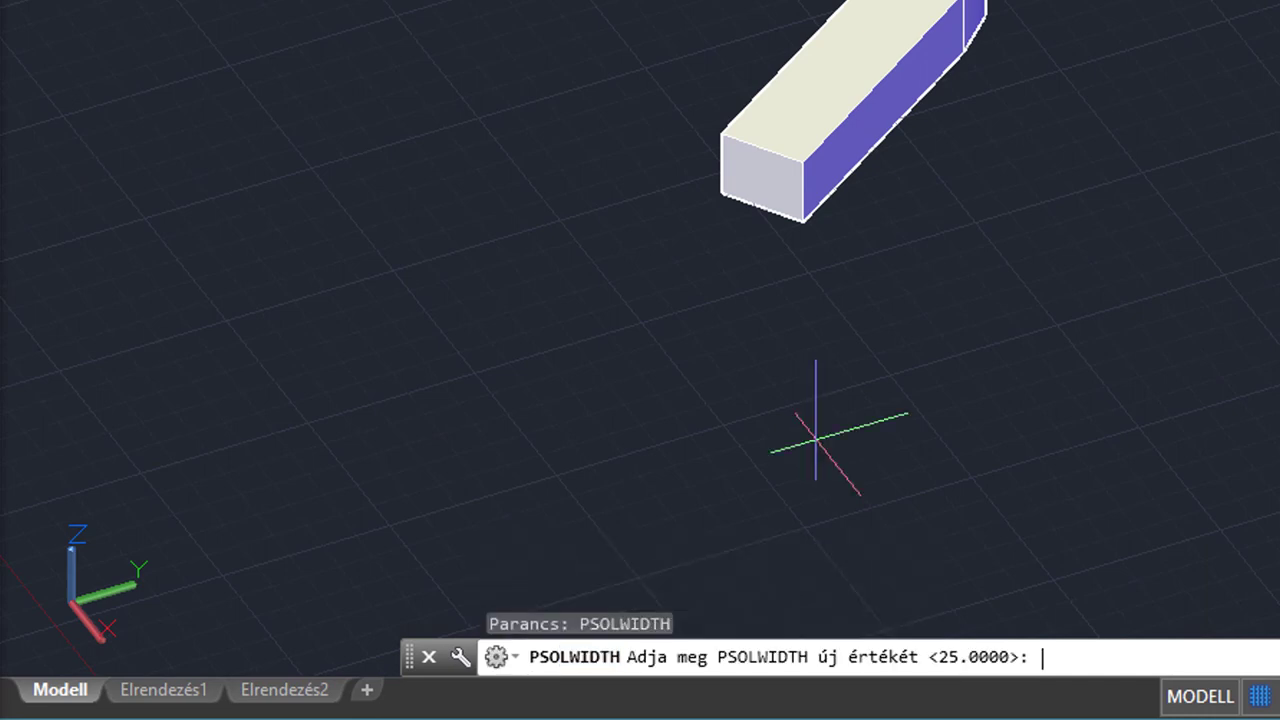
type("80")
key("Return")
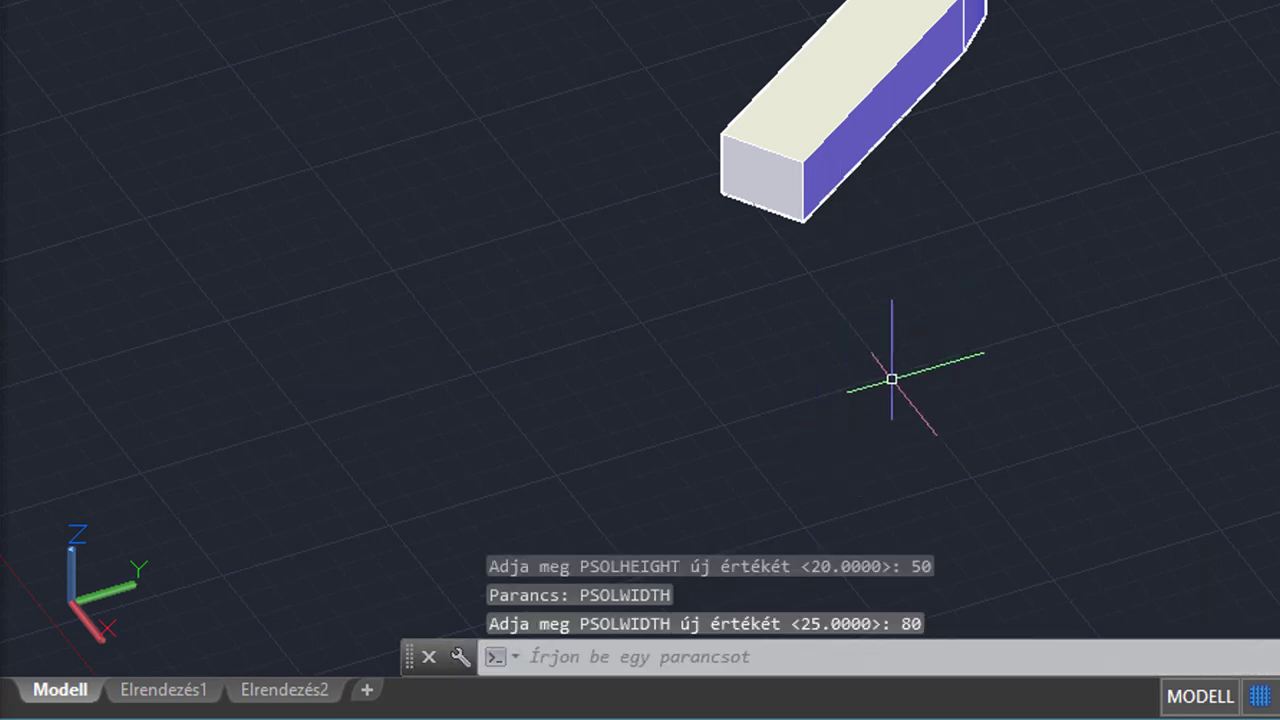
key("Escape")
middle_click_drag(986, 297, 934, 197)
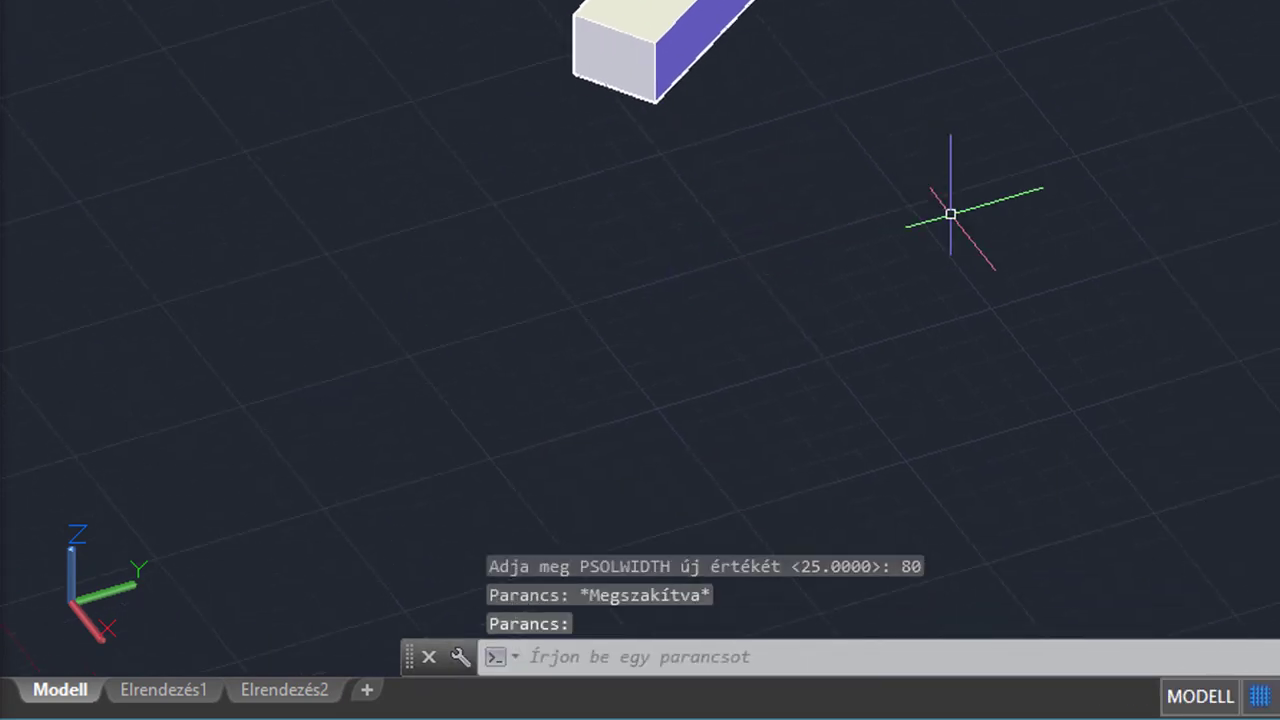
type("v1")
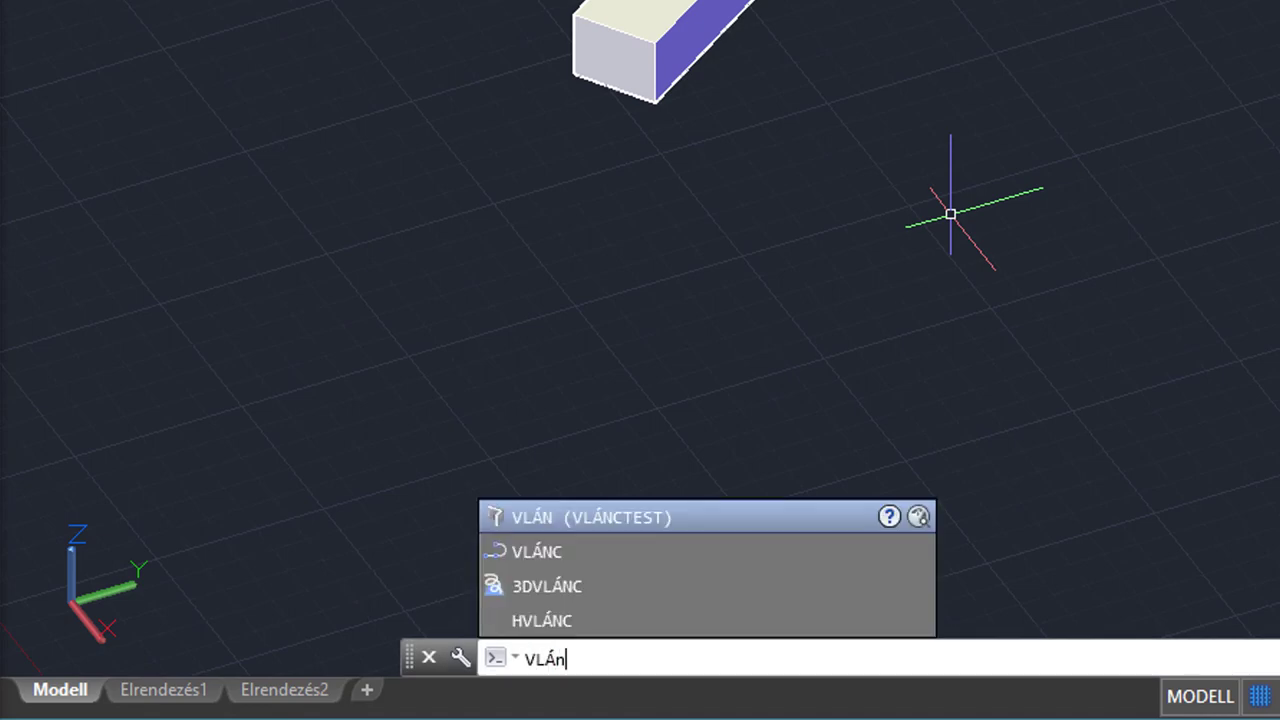
key("Return")
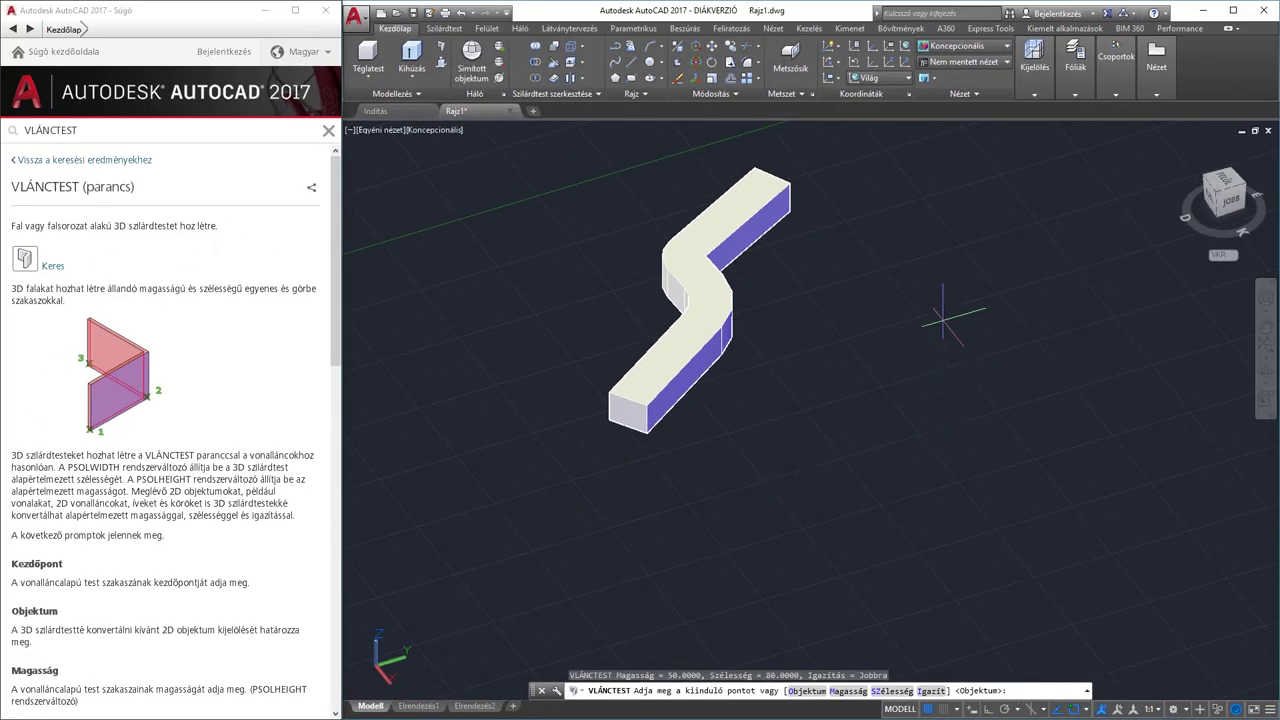
left_click(955, 310)
scroll(773, 492, "down", 3)
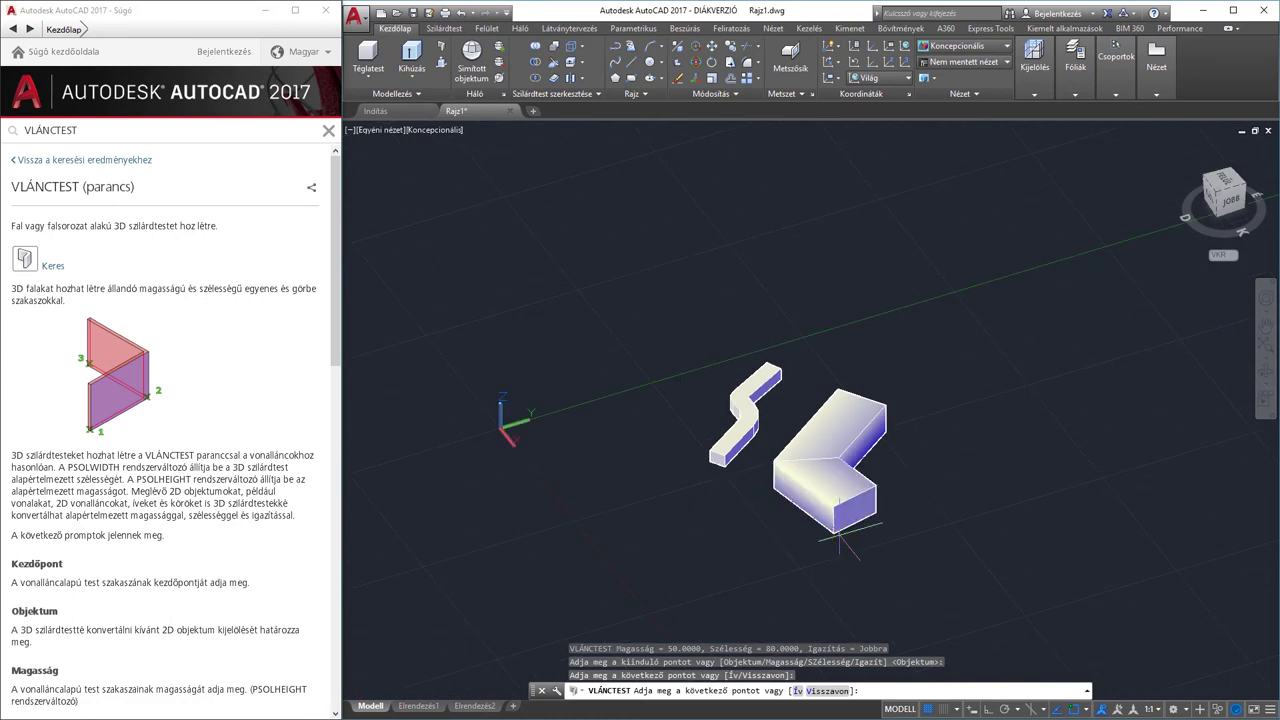
left_click(933, 566)
left_click(1095, 490)
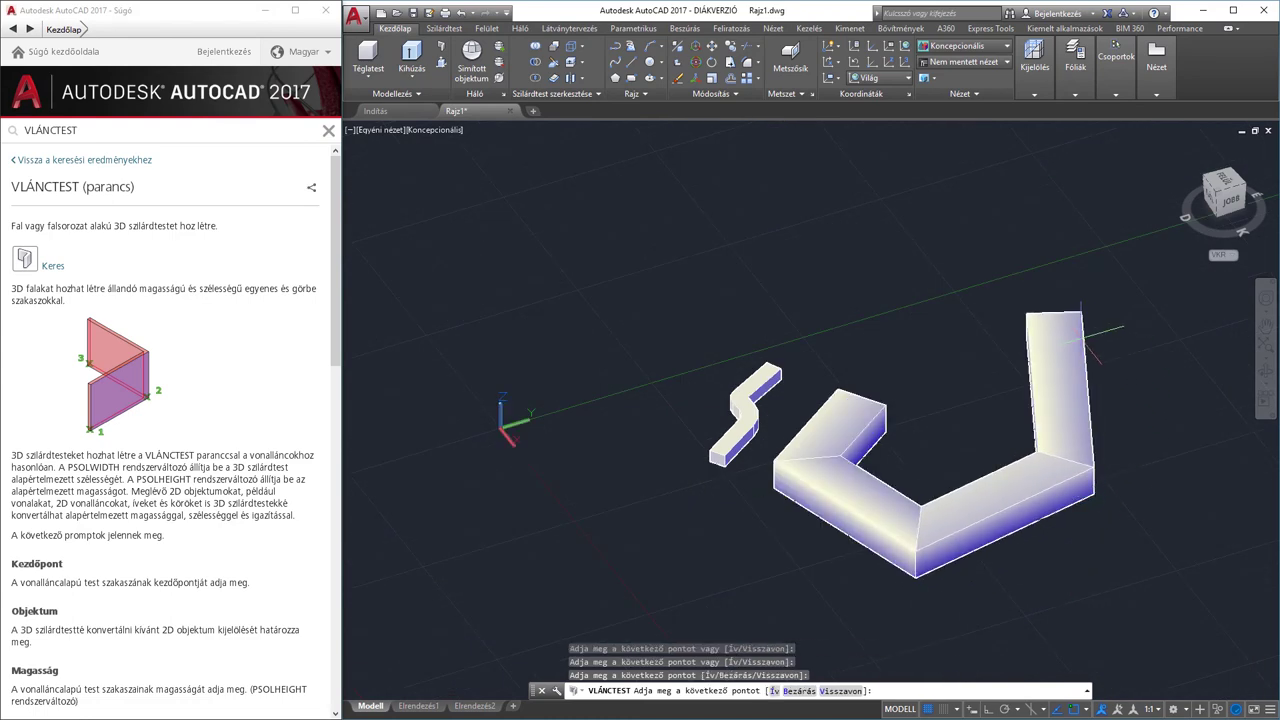
left_click(1100, 332)
left_click(900, 205)
left_click(705, 275)
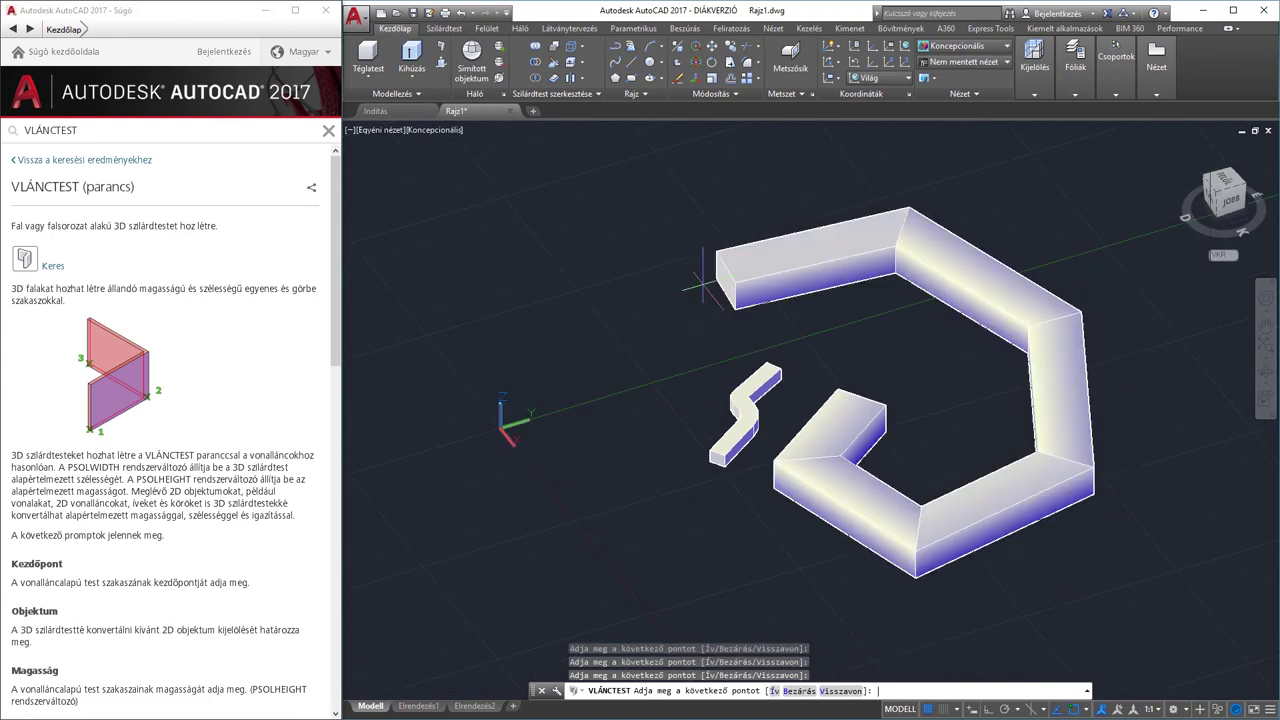
key("Return")
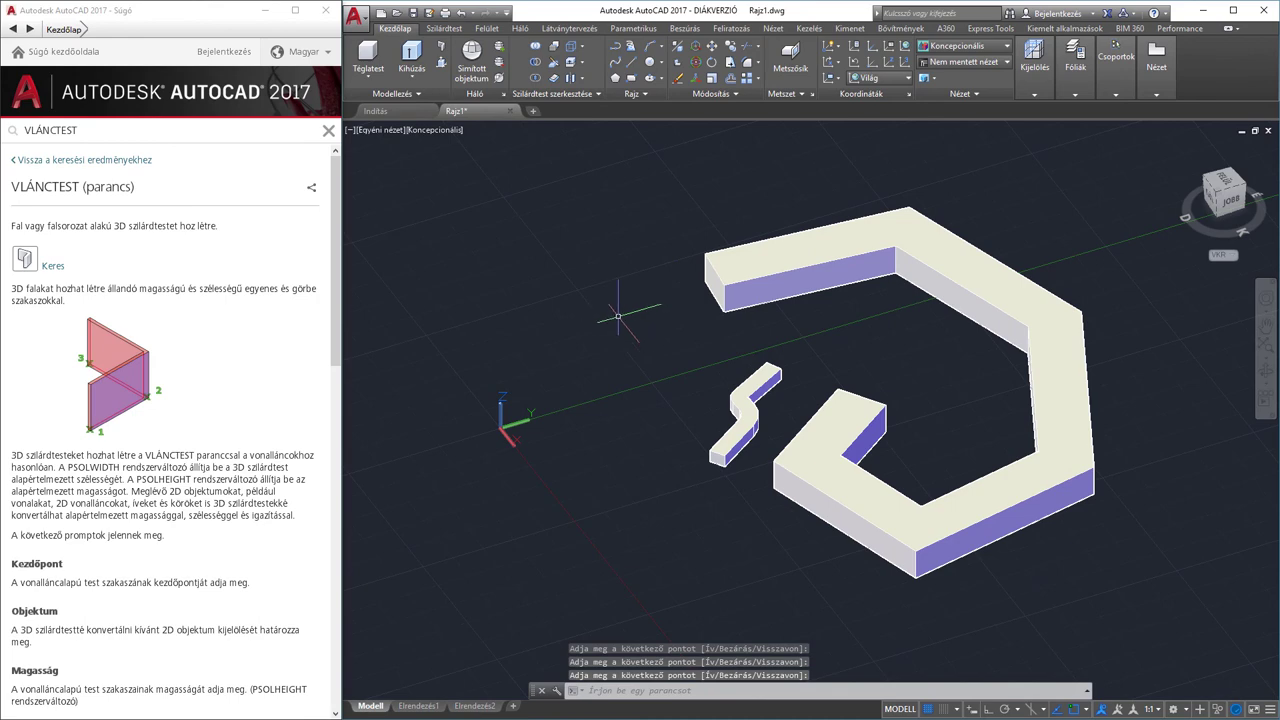
middle_click_drag(875, 455, 960, 470)
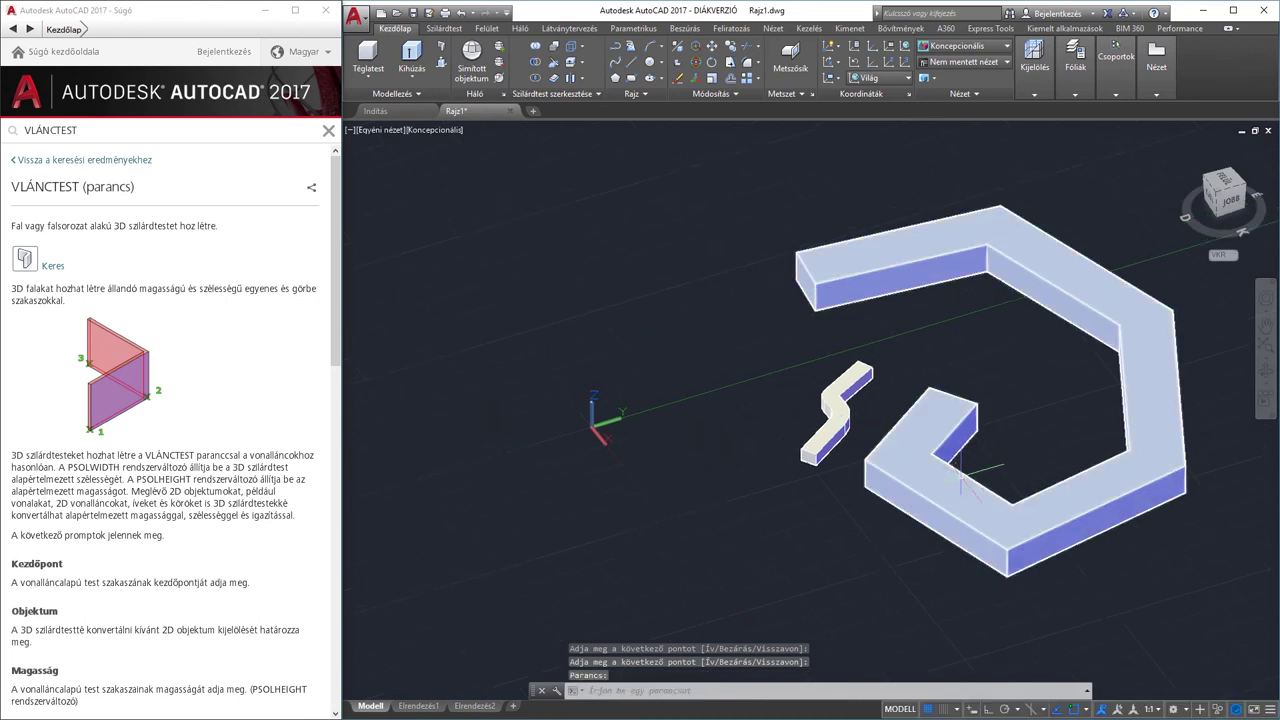
left_click(865, 455)
key("Delete")
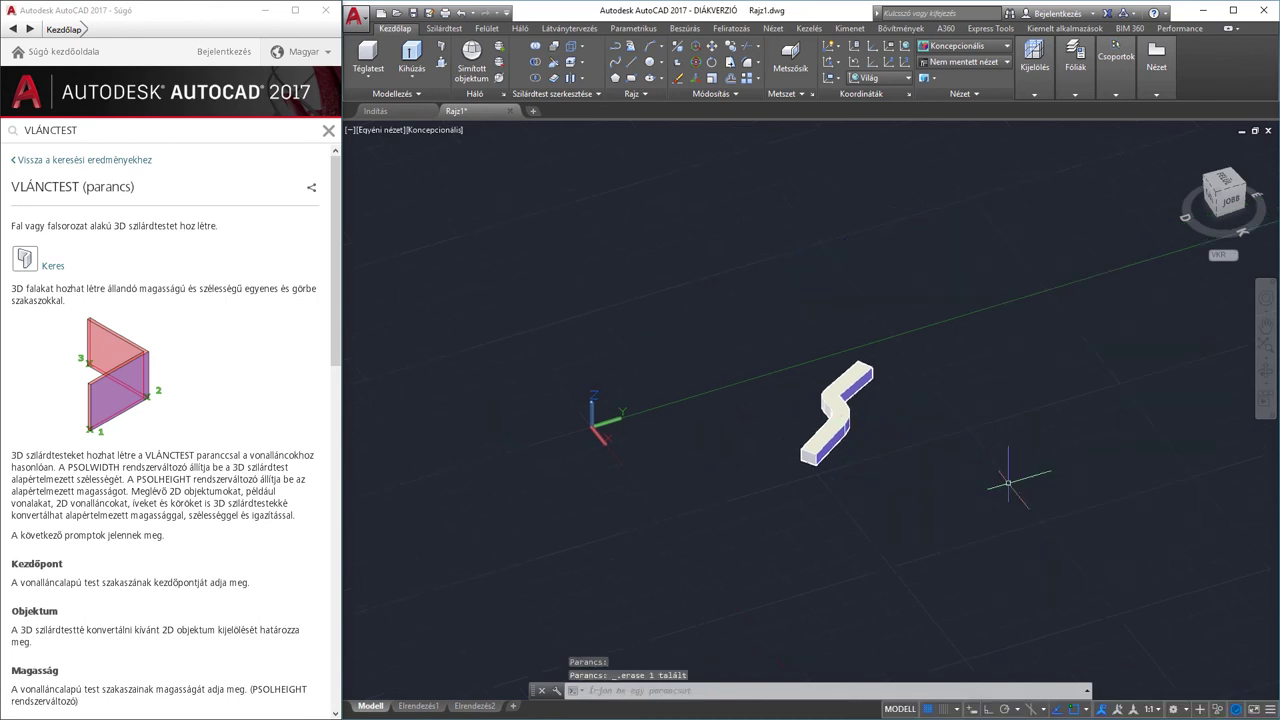
scroll(777, 393, "up", 2)
scroll(777, 393, "up", 3)
scroll(1087, 381, "down", 3)
scroll(1243, 436, "up", 3)
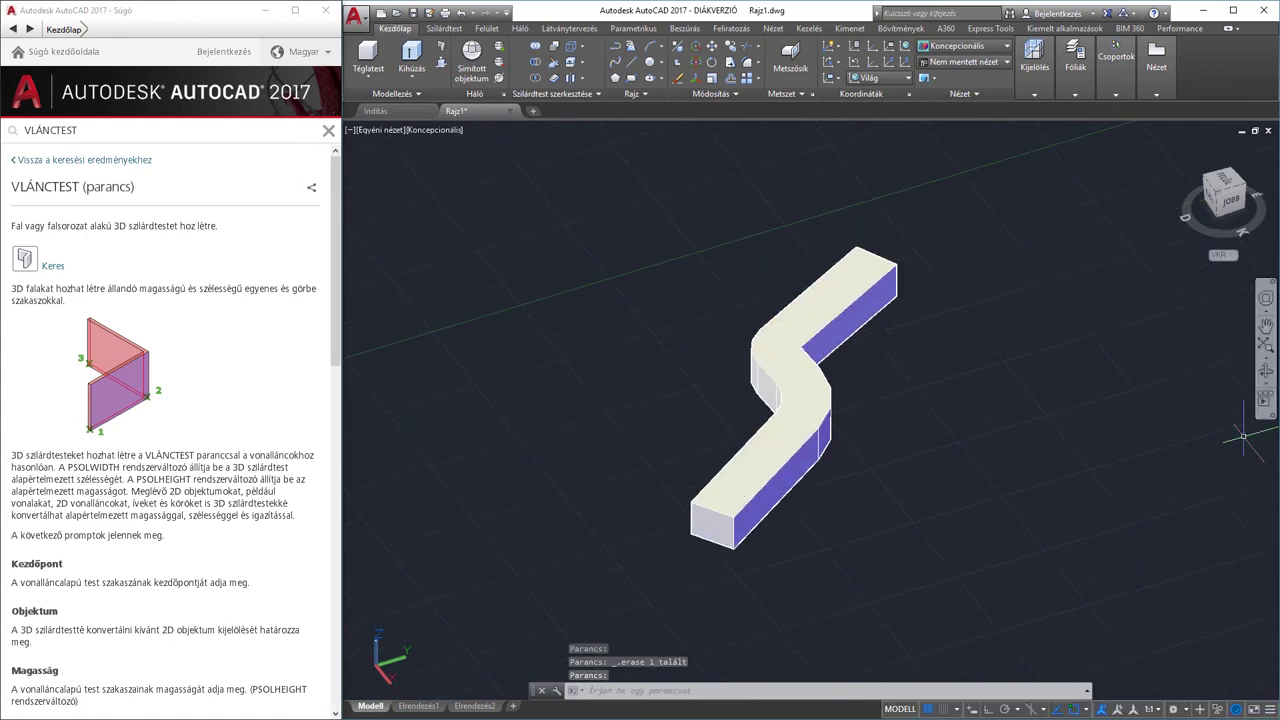
Orbit the view around the S-shaped wall and select it to show its grips
left_click(1265, 372)
left_click_drag(829, 449, 923, 454)
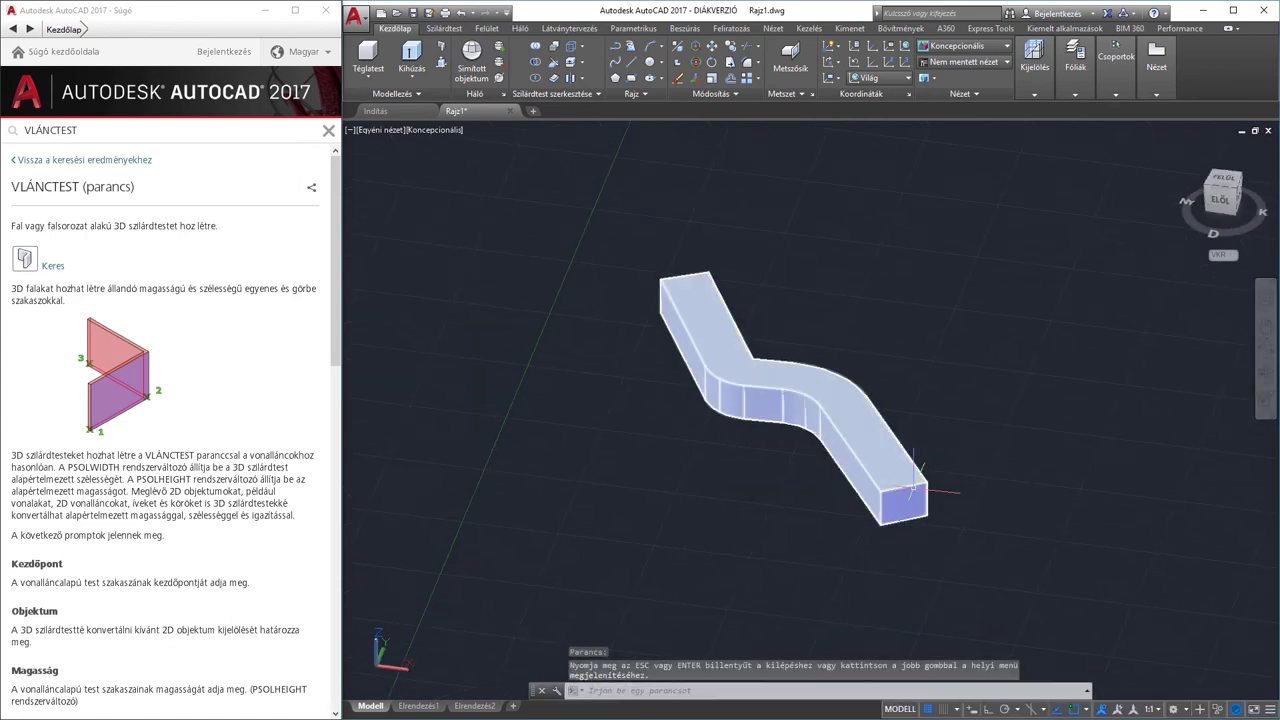
key("Escape")
left_click(893, 488)
left_click(1265, 372)
mouse_move(760, 372)
left_mouse_down()
mouse_move(868, 435)
mouse_move(820, 460)
left_mouse_up()
key("Escape")
left_click(781, 482)
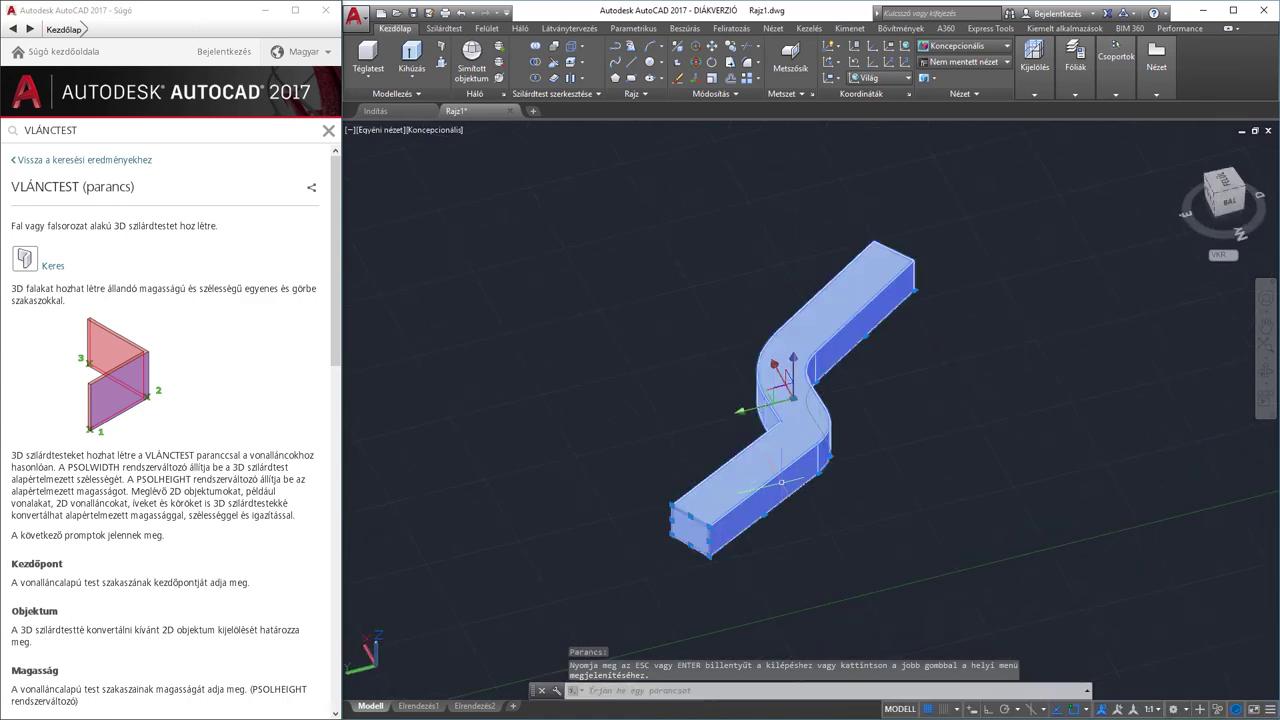
Stretch the corner grip at the S-wall's near end so the end face slants
scroll(770, 483, "up", 3)
scroll(700, 490, "up", 2)
scroll(643, 497, "down", 1)
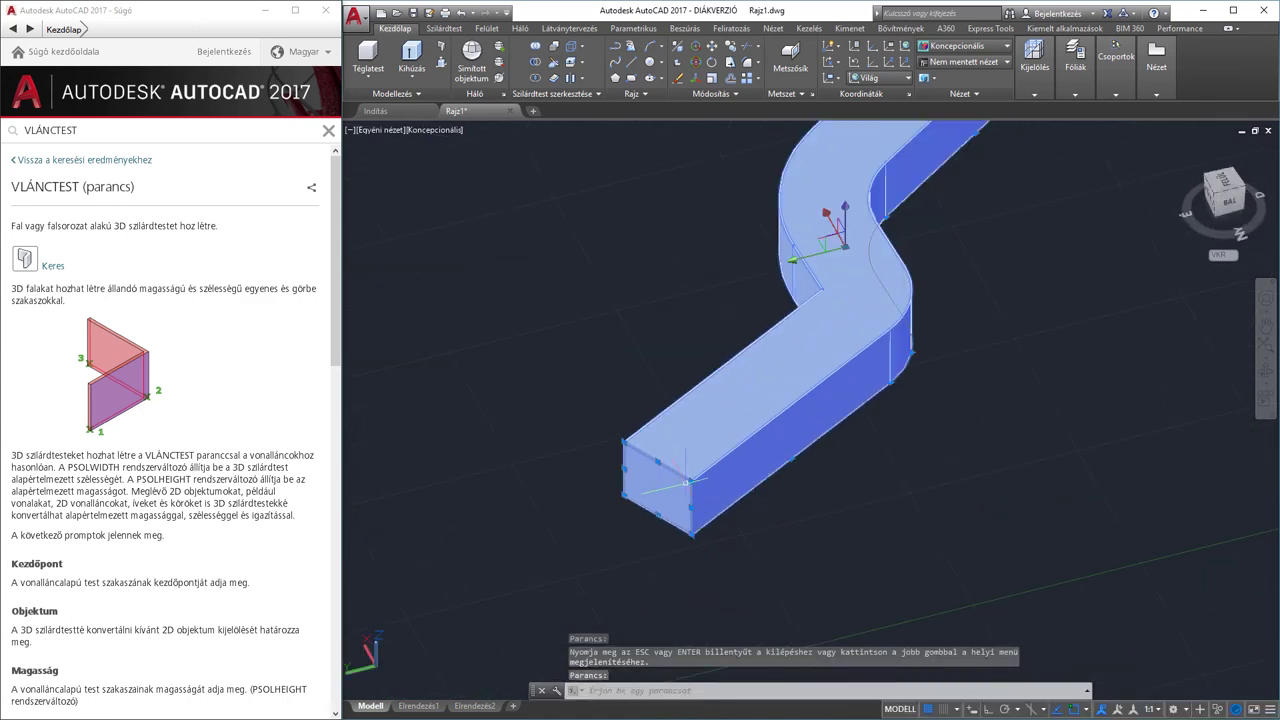
scroll(667, 498, "down", 2)
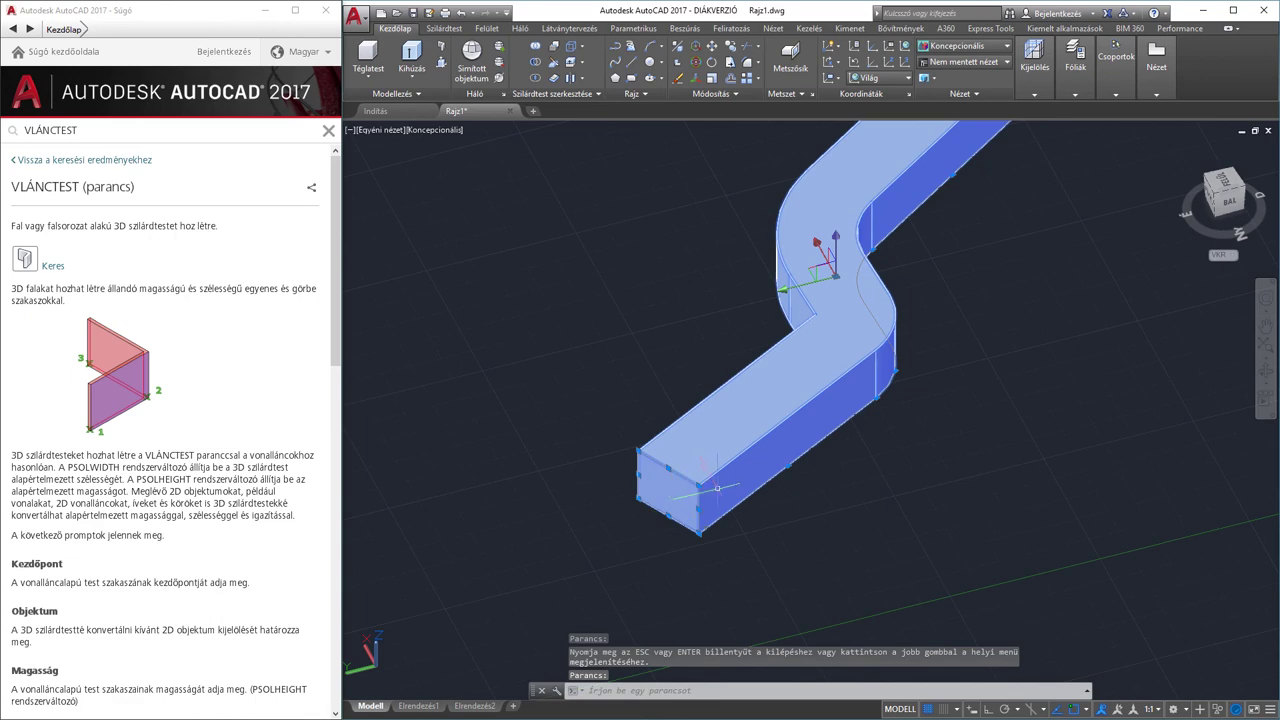
scroll(716, 488, "up", 2)
scroll(700, 465, "up", 1)
scroll(690, 452, "up", 1)
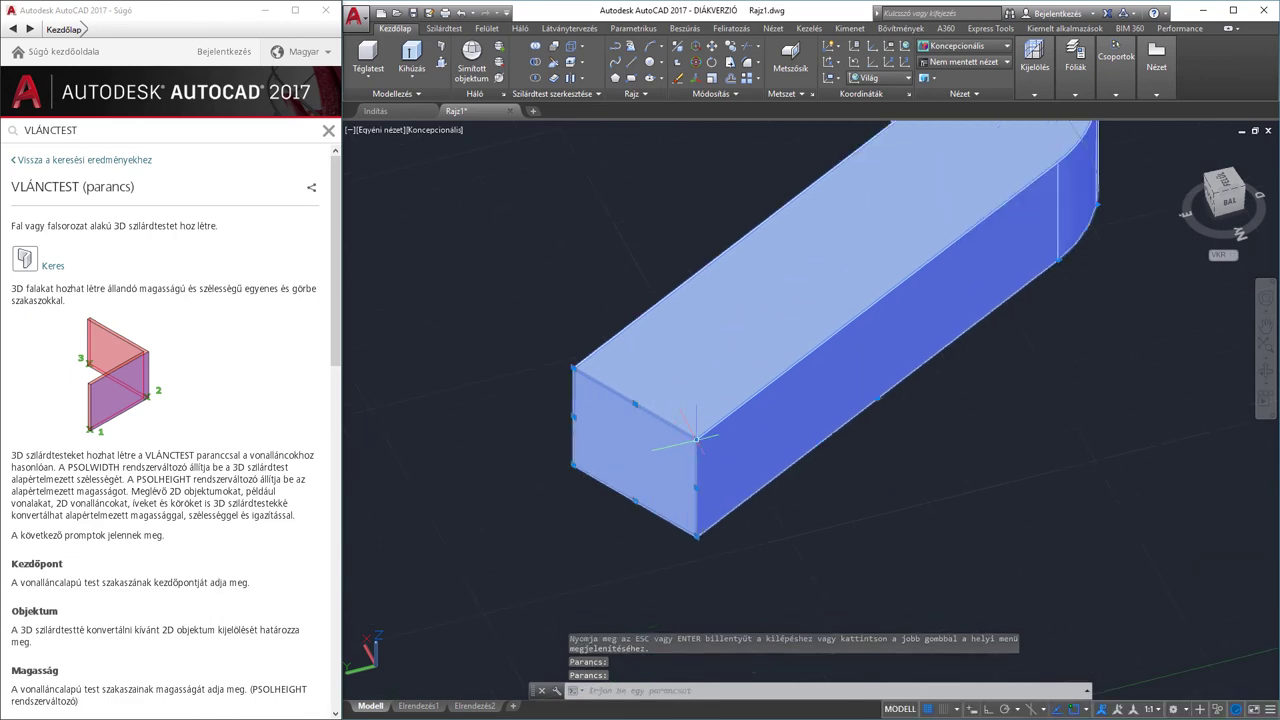
left_click(696, 438)
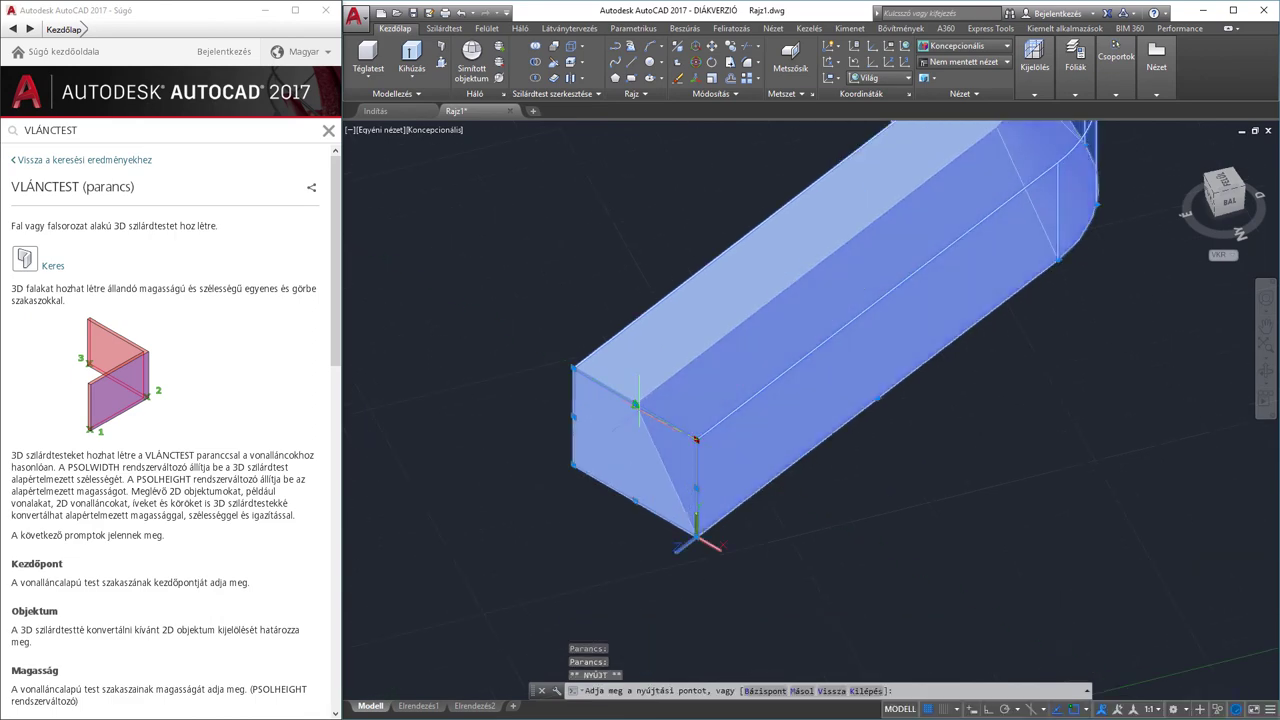
key("Escape")
scroll(718, 521, "down", 2)
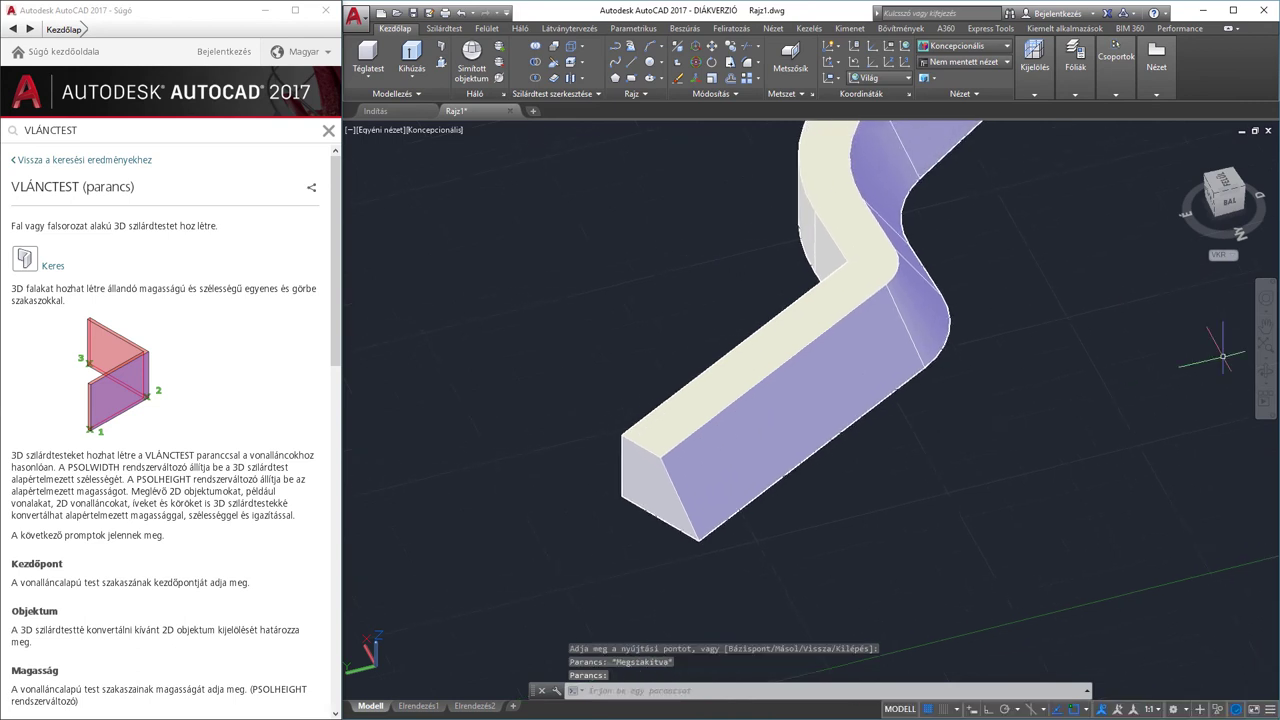
Orbit the view to inspect the reshaped end of the S-shaped wall
left_click(1266, 362)
left_click(1150, 395)
left_click_drag(990, 380, 1106, 376)
key("Escape")
middle_click_drag(1112, 379, 954, 358)
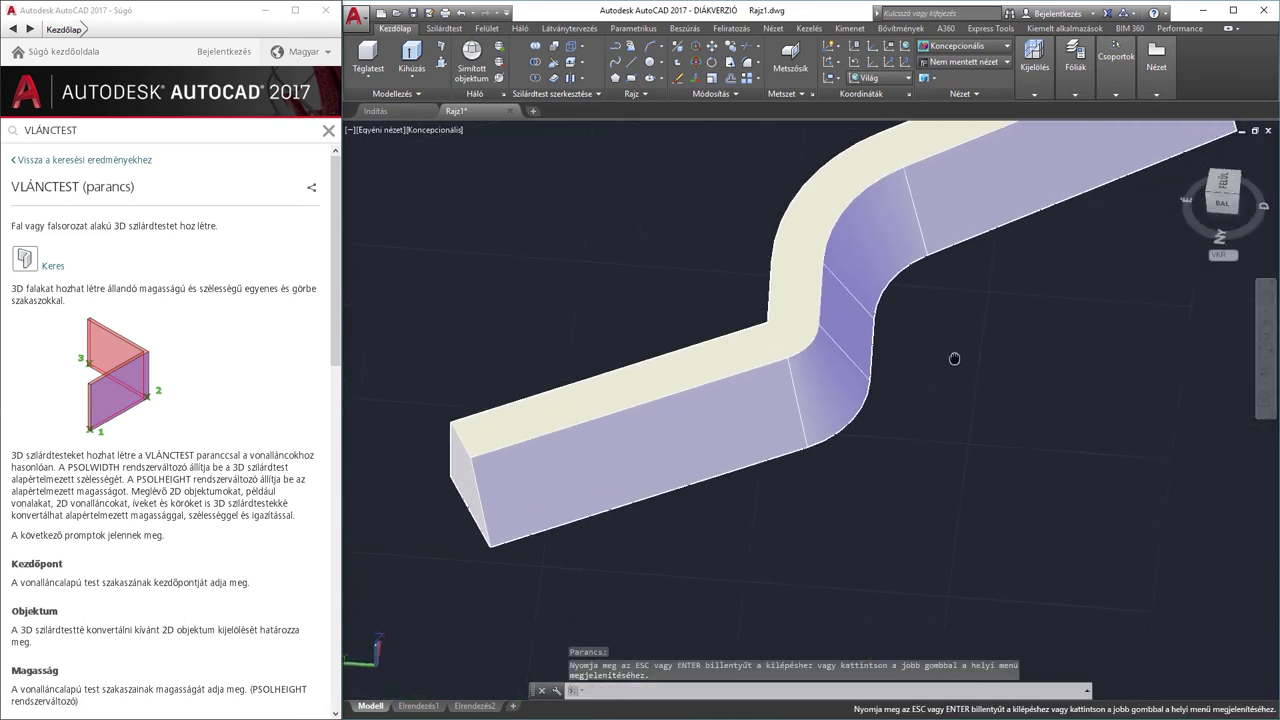
scroll(954, 358, "down", 2)
left_click(1266, 368)
mouse_move(920, 396)
left_mouse_down()
mouse_move(918, 442)
mouse_move(777, 461)
mouse_move(869, 483)
mouse_move(840, 486)
mouse_move(940, 460)
mouse_move(757, 457)
mouse_move(837, 466)
mouse_move(834, 392)
mouse_move(821, 454)
mouse_move(830, 410)
left_mouse_up()
scroll(830, 410, "up", 5)
key("Escape")
left_click(900, 330)
left_click(1065, 572)
key("Escape")
key("Escape")
middle_click_drag(886, 405, 676, 405)
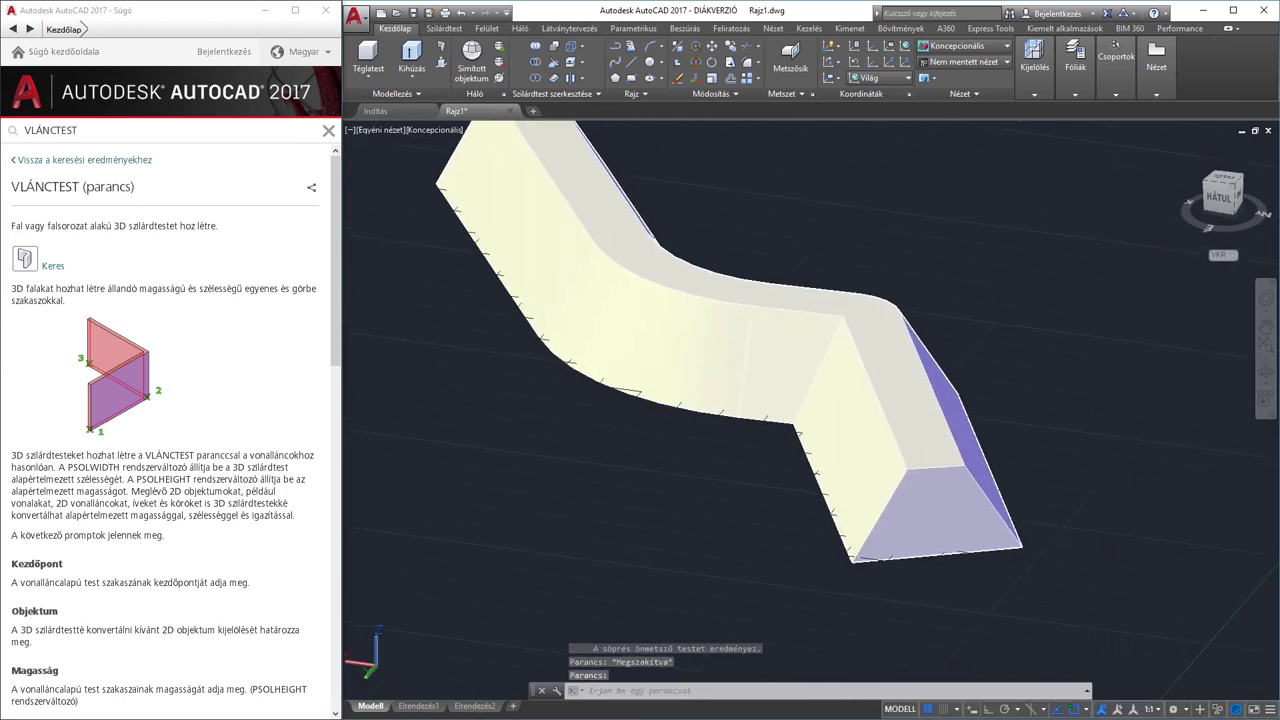
left_click(686, 300)
key("Escape")
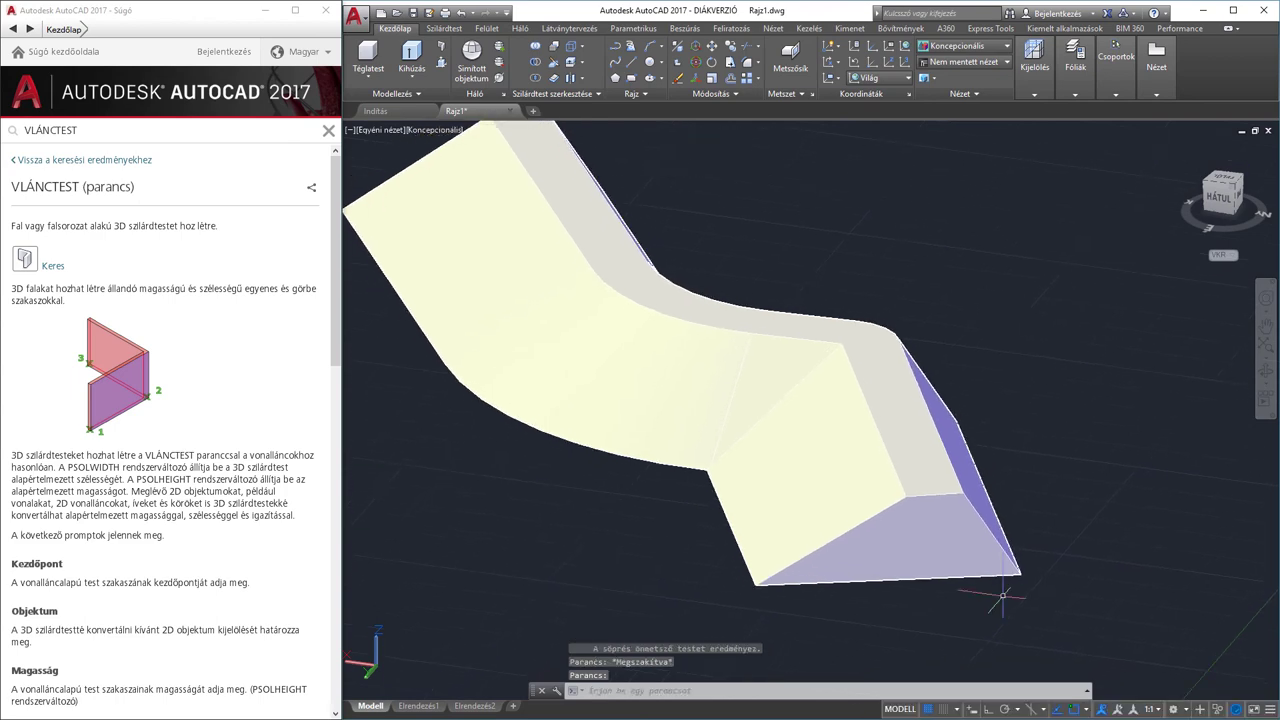
mouse_move(1010, 445)
middle_mouse_down("shift")
mouse_move(886, 423)
mouse_move(971, 337)
middle_mouse_up("shift")
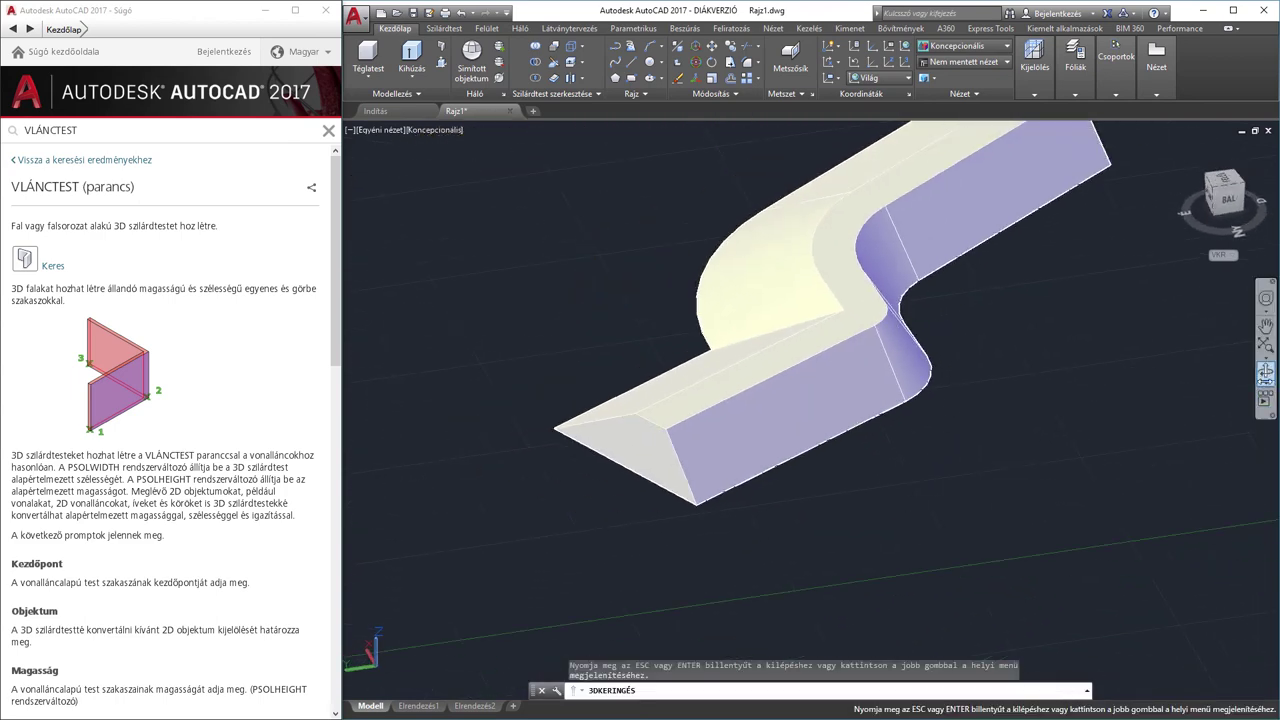
key("Escape")
mouse_move(1011, 300)
middle_mouse_down()
mouse_move(1021, 400)
mouse_move(1006, 381)
mouse_move(765, 403)
mouse_move(857, 408)
mouse_move(766, 374)
mouse_move(681, 395)
mouse_move(953, 412)
mouse_move(737, 321)
middle_mouse_up()
key("Escape")
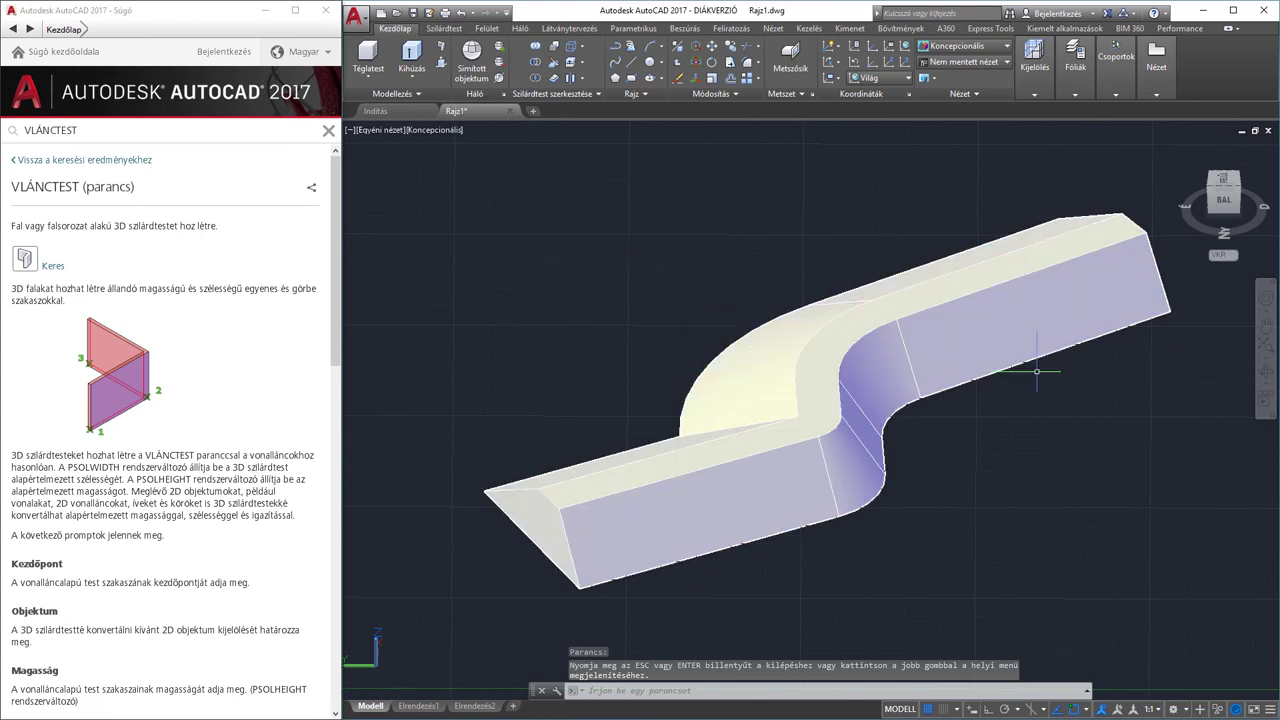
left_click_drag(11, 188, 141, 186)
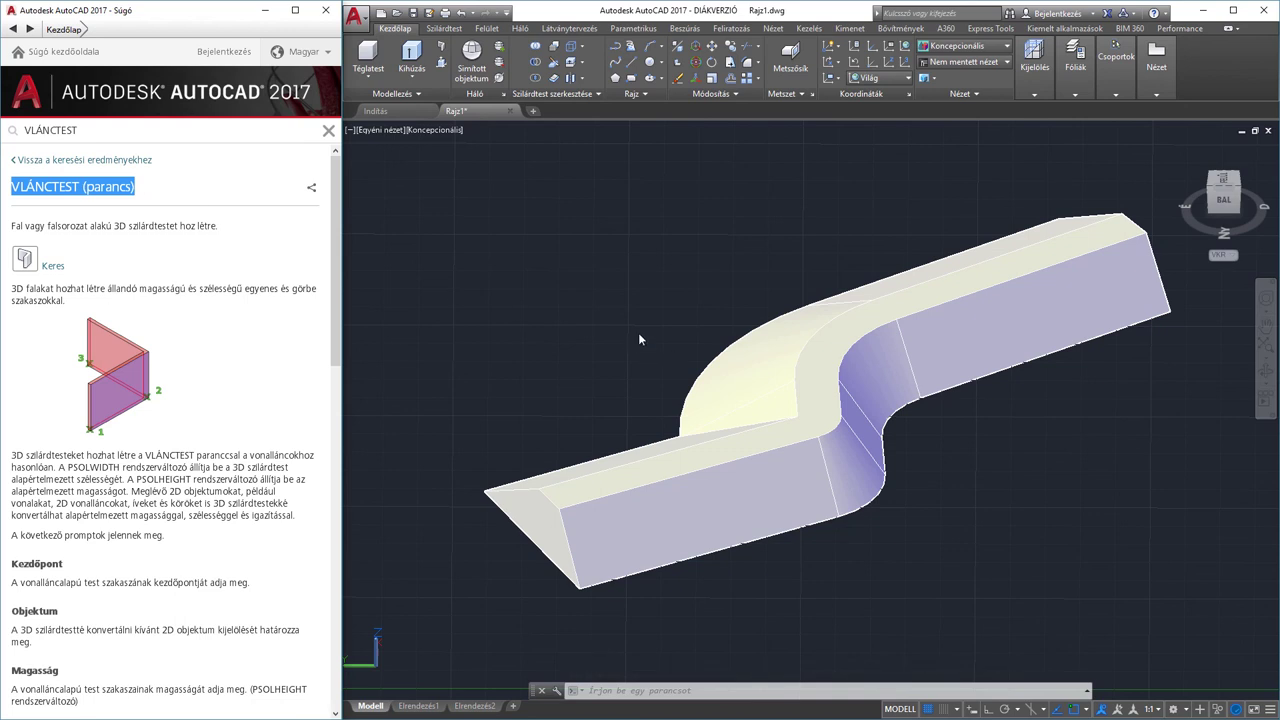